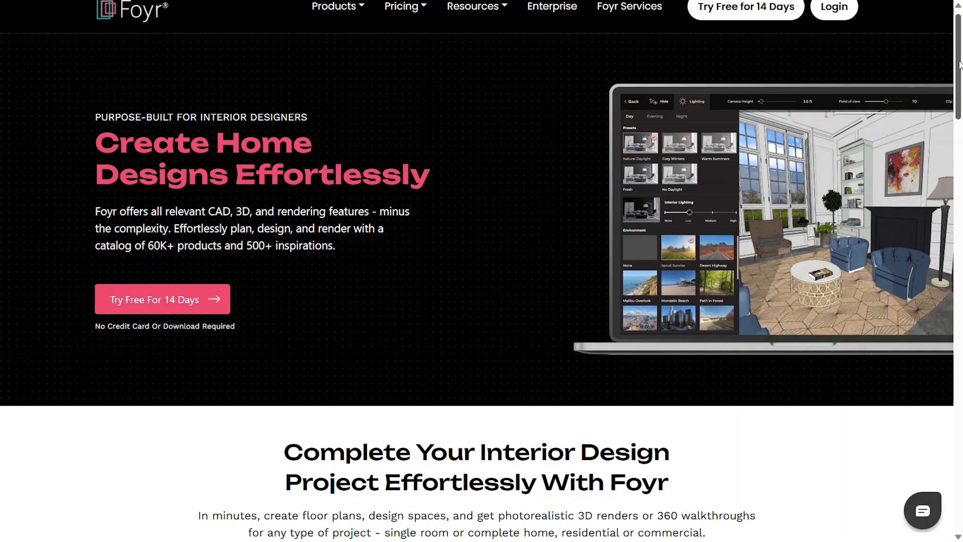
pyautogui.scroll(-1, 960, 68)
pyautogui.moveTo(961, 67); pyautogui.dragTo(962, 134)
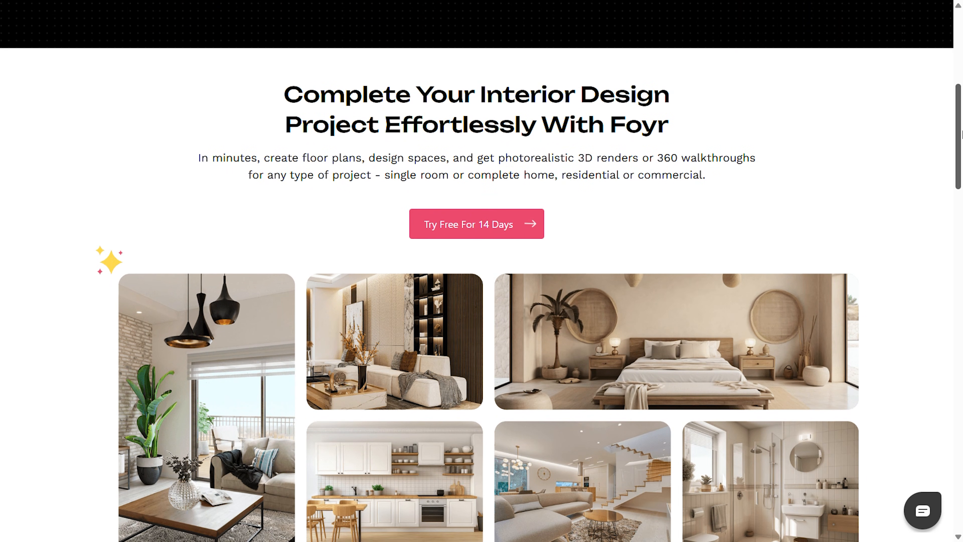
pyautogui.scroll(-3, 962, 133)
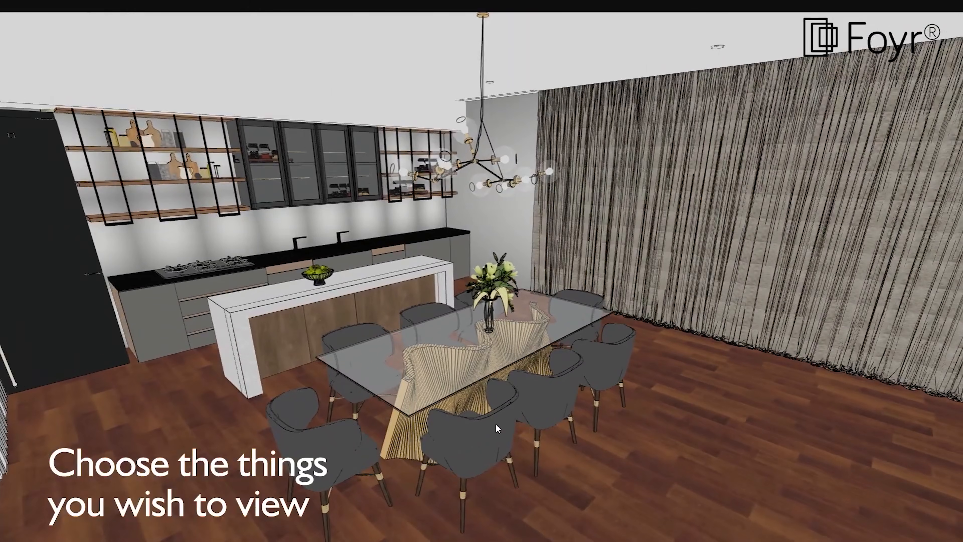
pyautogui.click(495, 423)
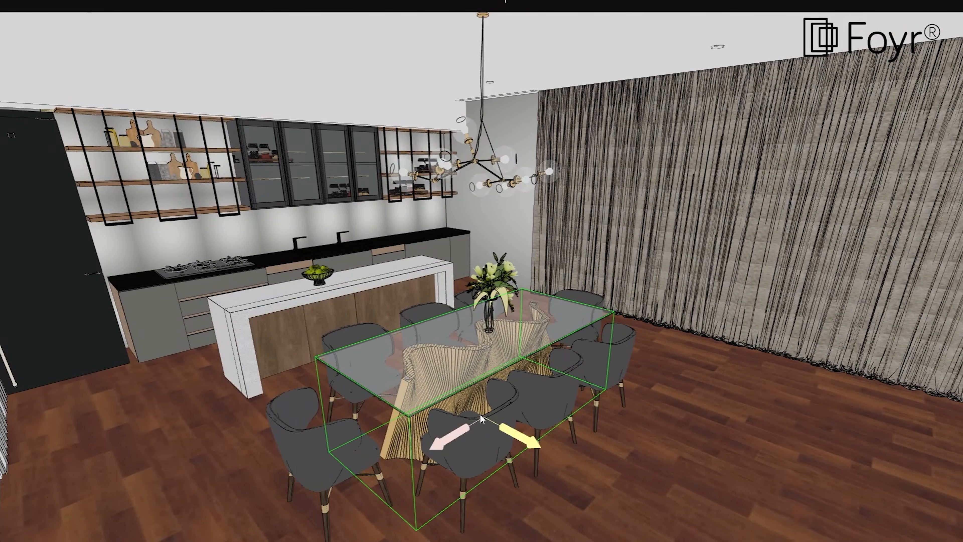
pyautogui.click(646, 41)
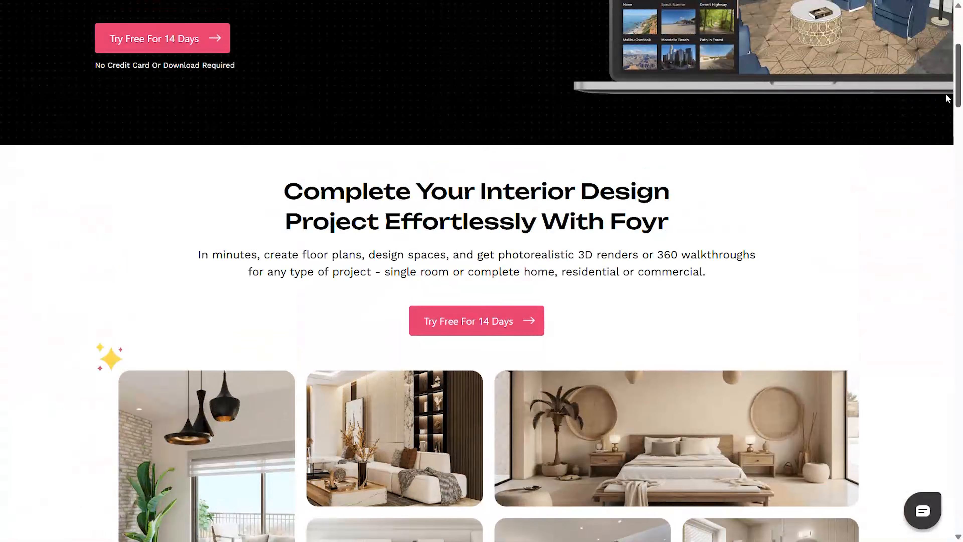
# Start the 14-day free trial from the Foyr homepage by signing up with a Google account
pyautogui.scroll(5, 911, 186)
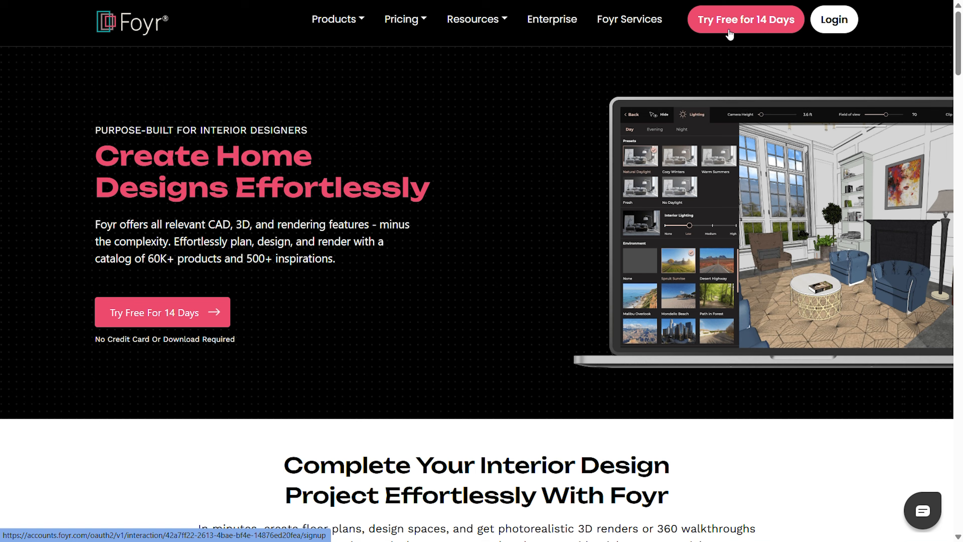
pyautogui.click(759, 28)
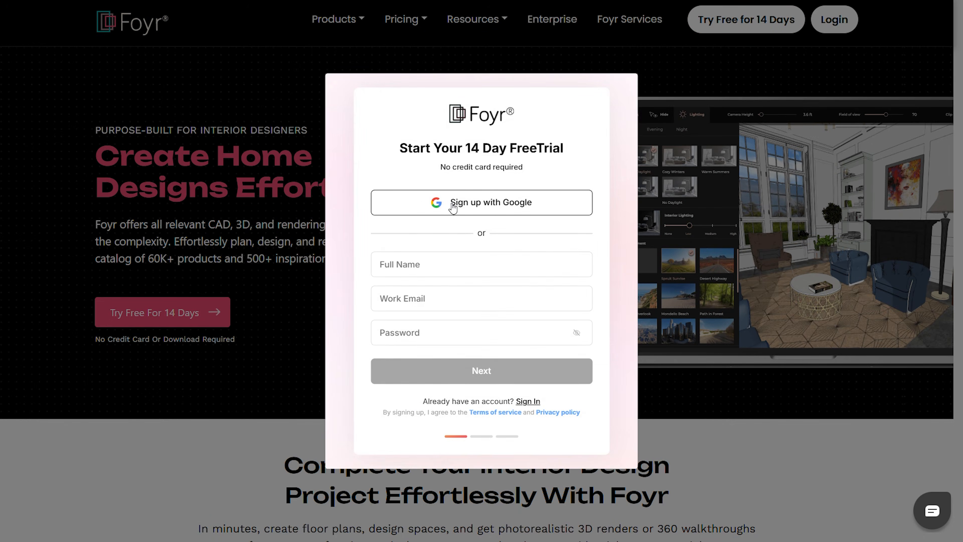
pyautogui.click(458, 202)
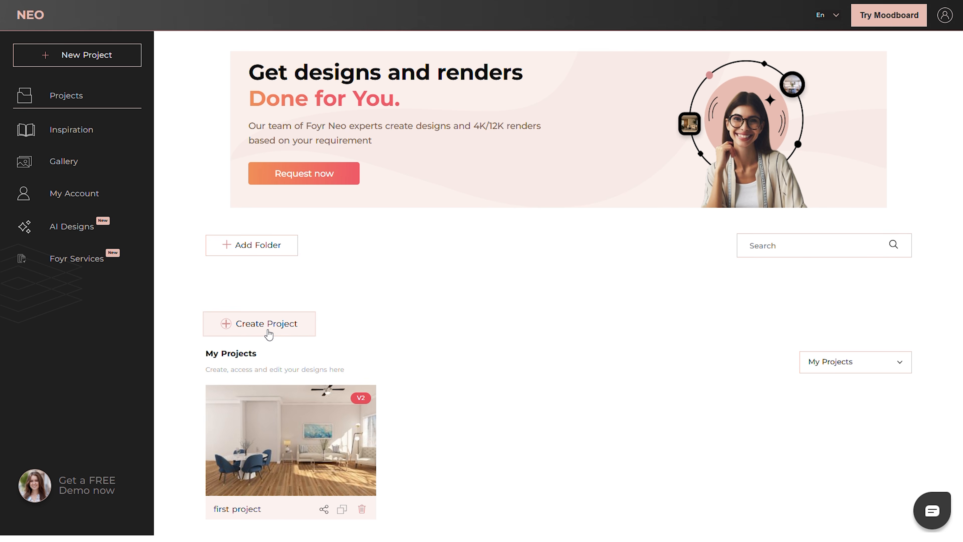
# Check the language options, view the Foyr Moodboard trial offer, and dismiss it
pyautogui.moveTo(337, 440)
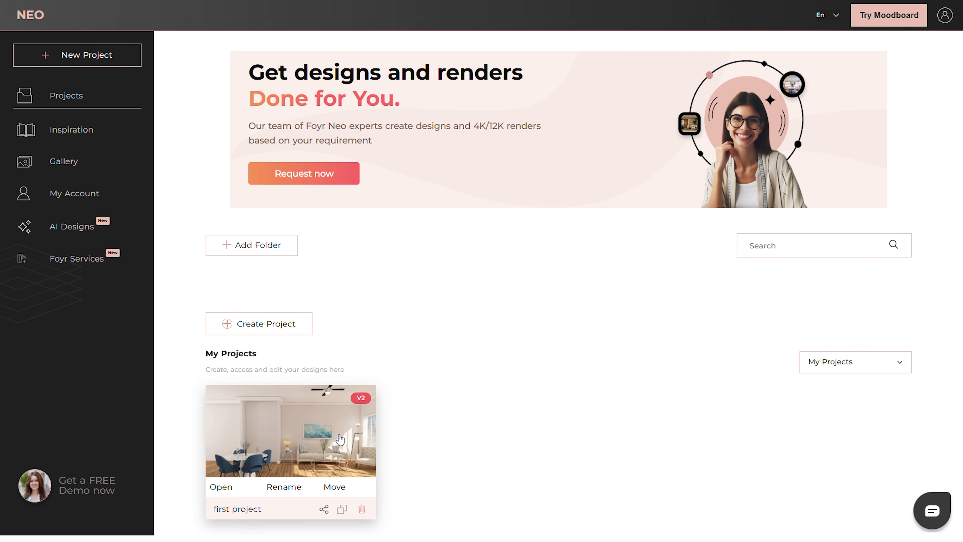
pyautogui.click(838, 19)
pyautogui.click(839, 21)
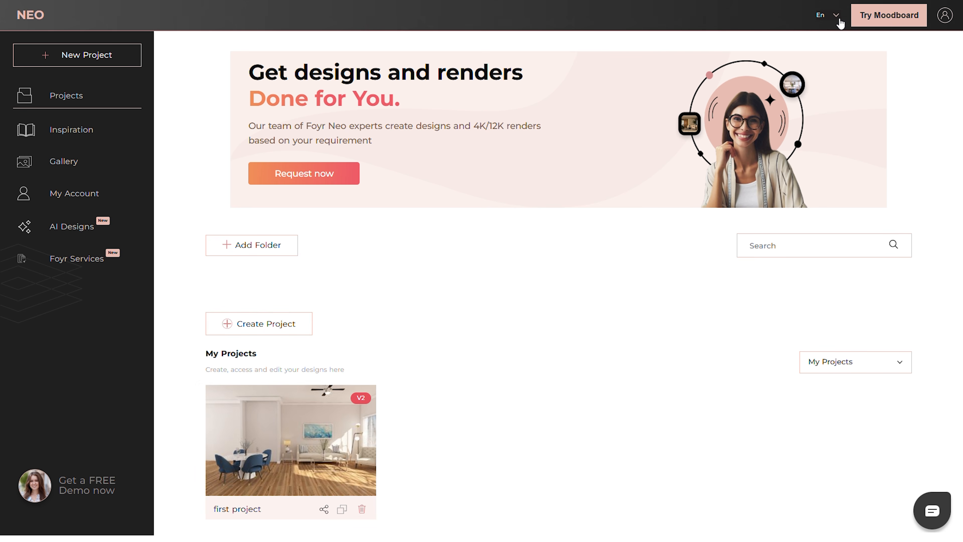
pyautogui.click(899, 23)
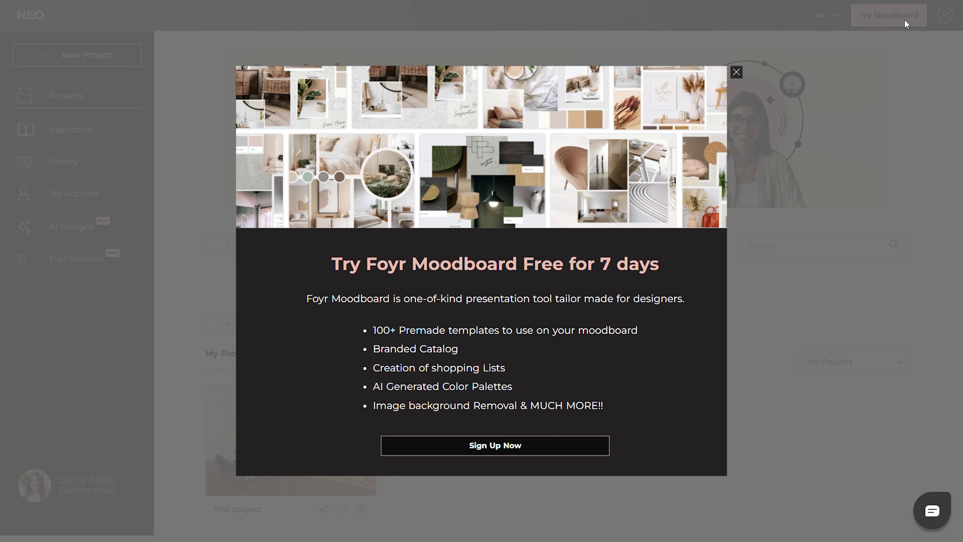
pyautogui.click(736, 72)
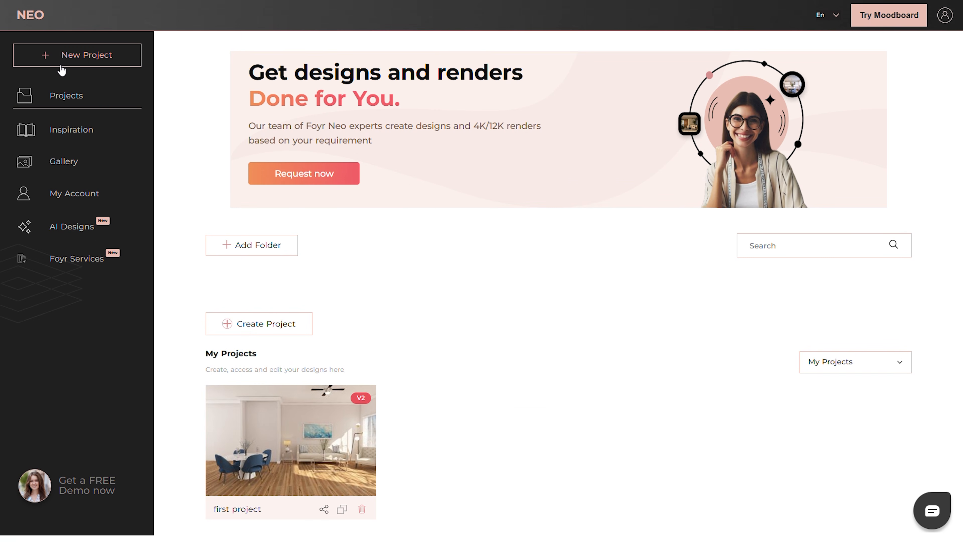
# Open the Inspiration library and browse its ready-made room designs
pyautogui.click(73, 135)
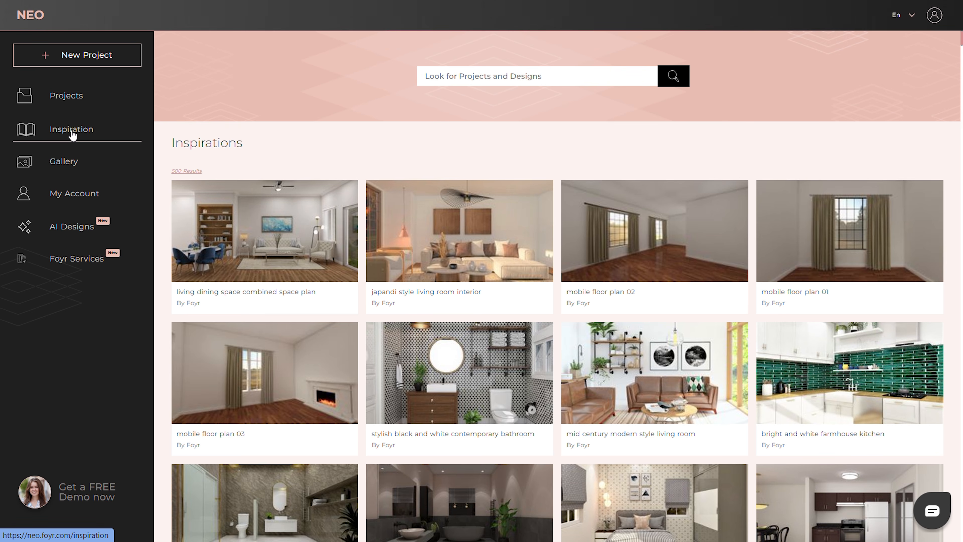
pyautogui.scroll(-2, 962, 129)
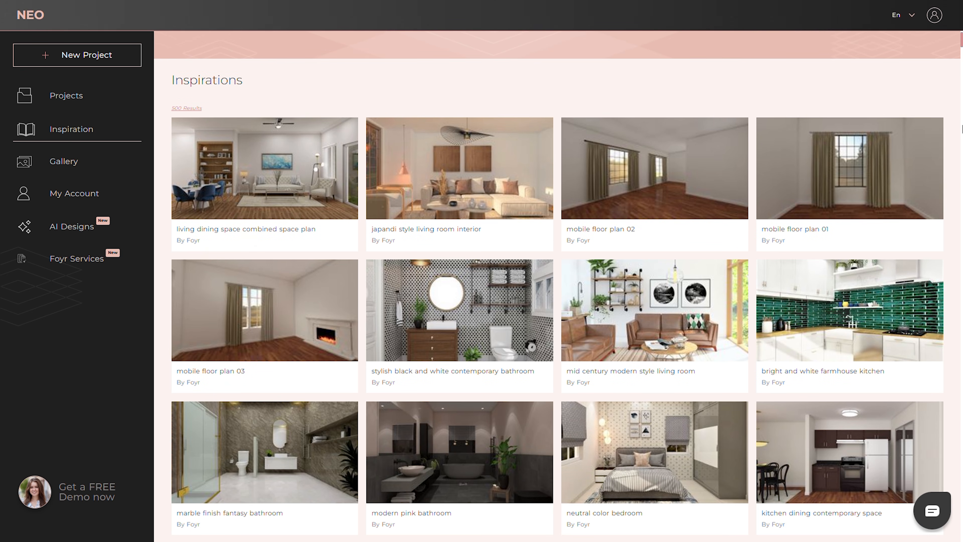
pyautogui.scroll(-4, 962, 129)
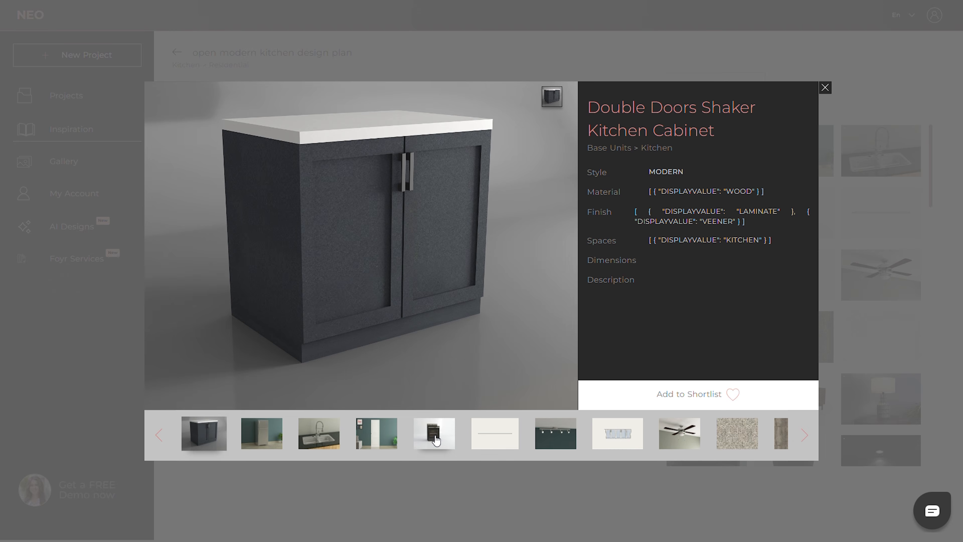
# Browse product details in the open modern kitchen design plan and shortlist selected products, including the Modern Double Door Refrigerator
pyautogui.click(439, 436)
pyautogui.click(555, 435)
pyautogui.click(618, 435)
pyautogui.click(679, 433)
pyautogui.click(741, 434)
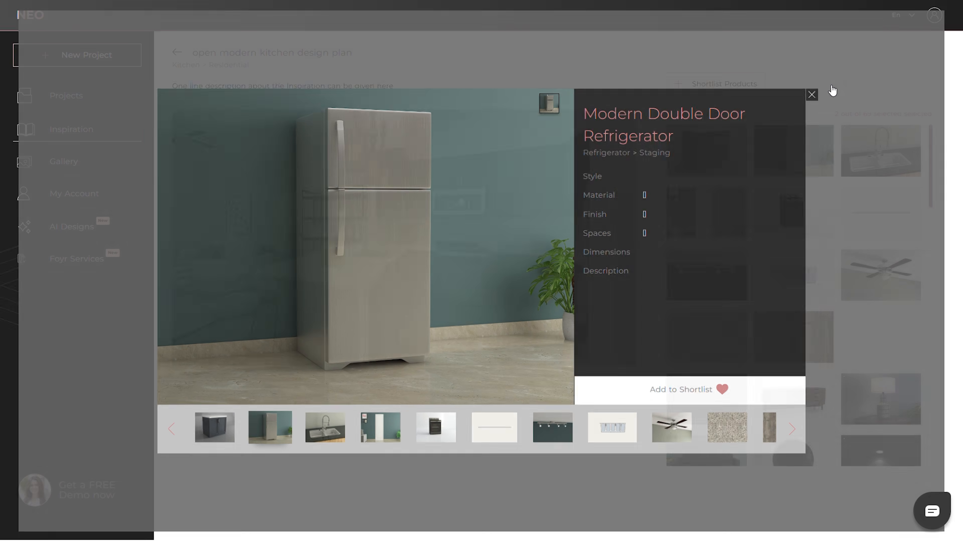
pyautogui.click(825, 87)
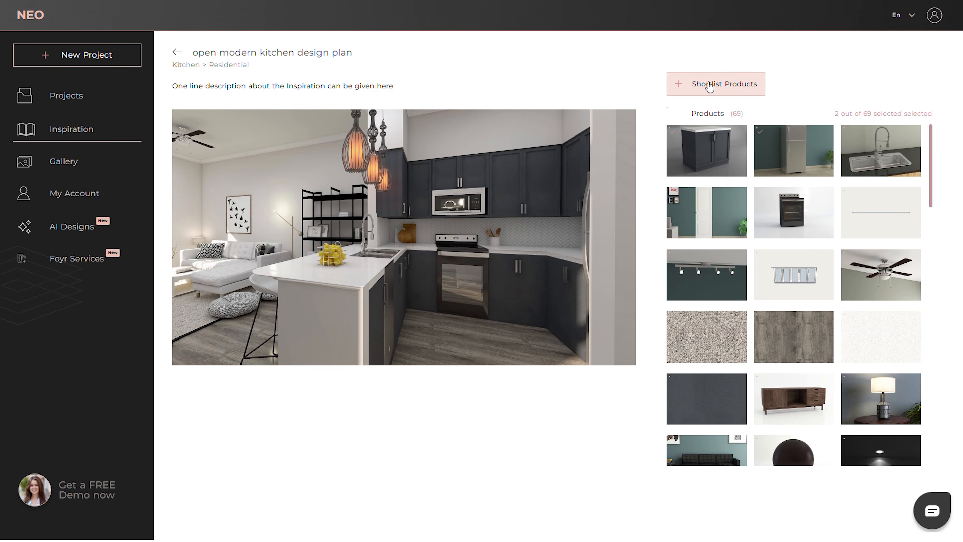
pyautogui.click(709, 84)
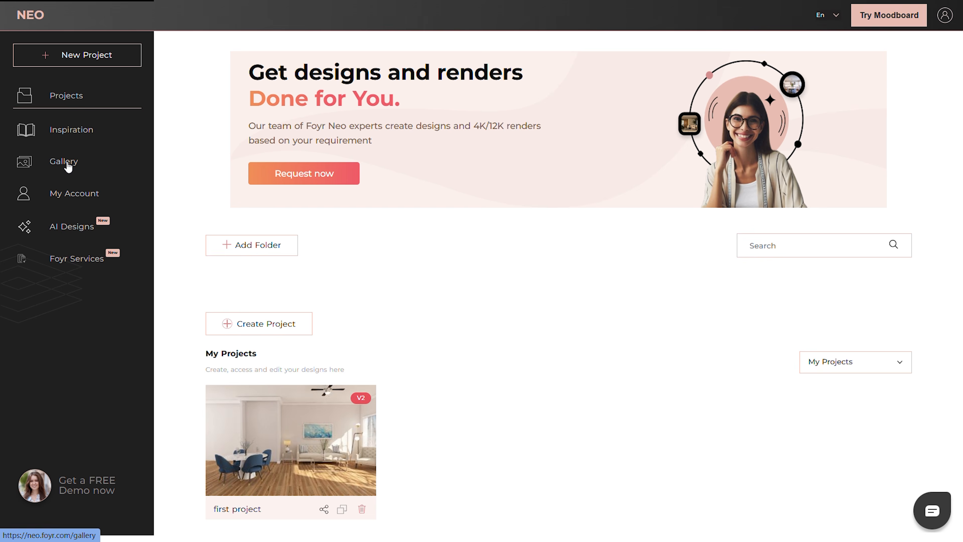
# Look through the Gallery, AI Designs and Foyr Services sections of the dashboard
pyautogui.click(68, 163)
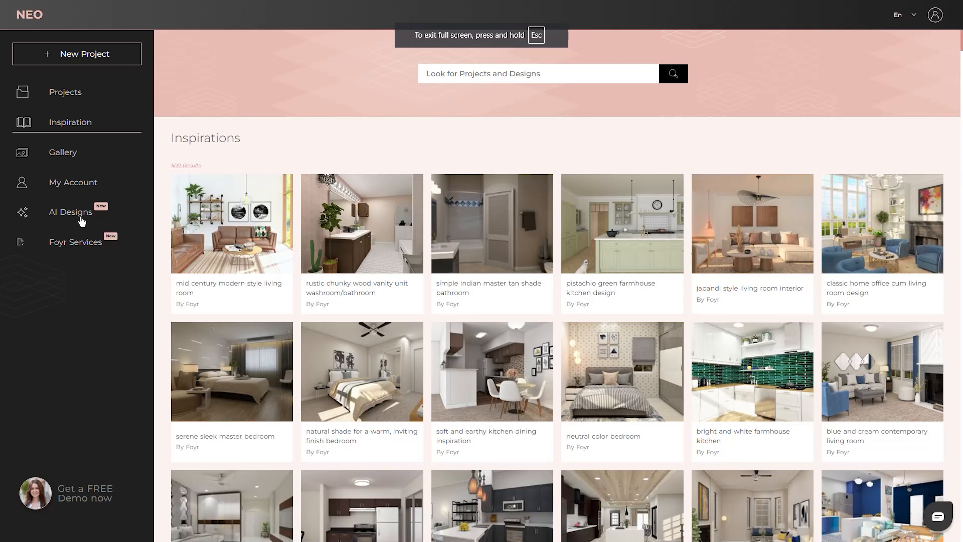
pyautogui.click(81, 217)
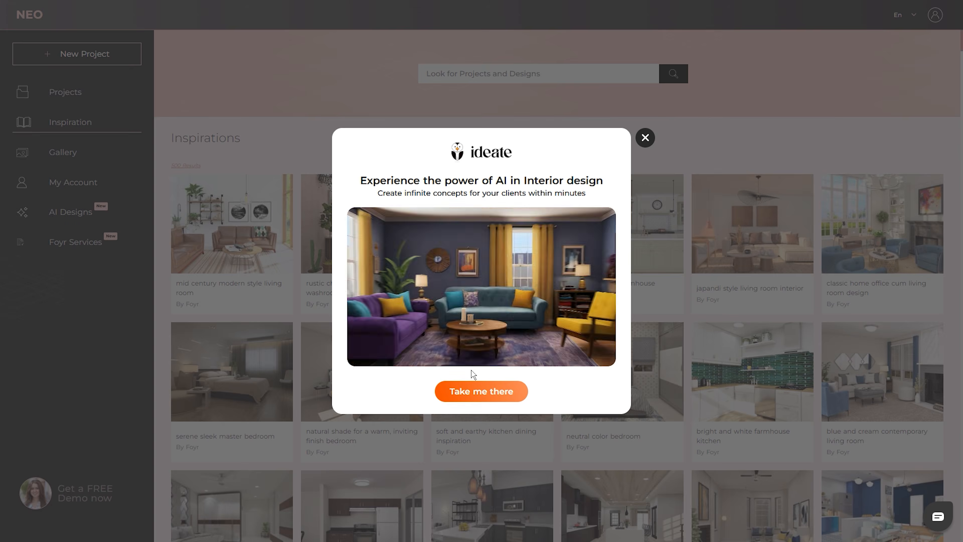
pyautogui.click(85, 246)
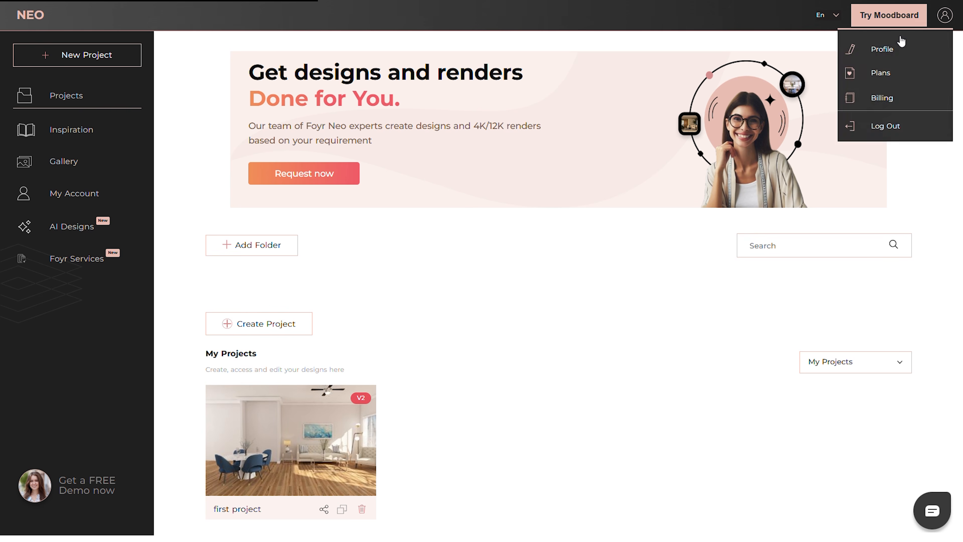
# Create a new project named "Living And Kitchen" and start it
pyautogui.click(279, 328)
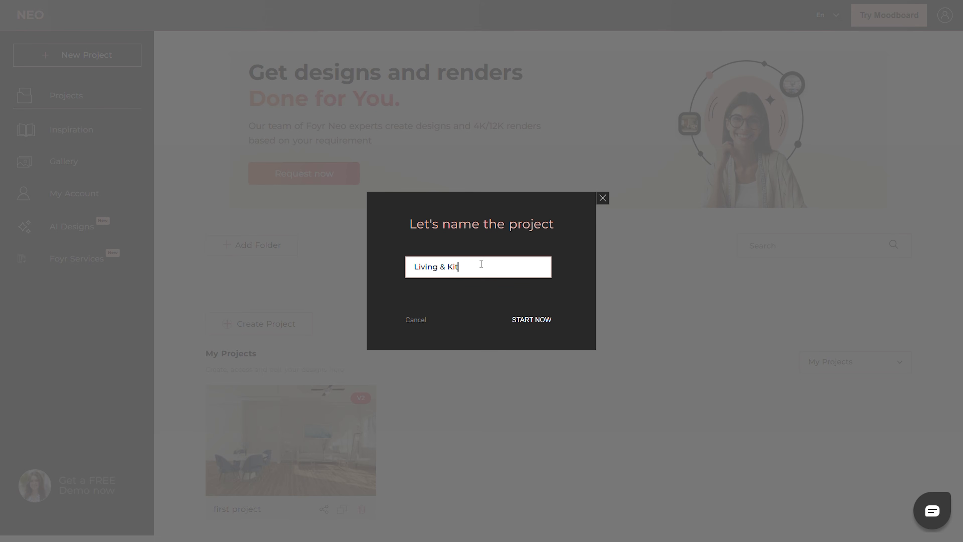
pyautogui.write('Living & Kitchen')
pyautogui.click(531, 320)
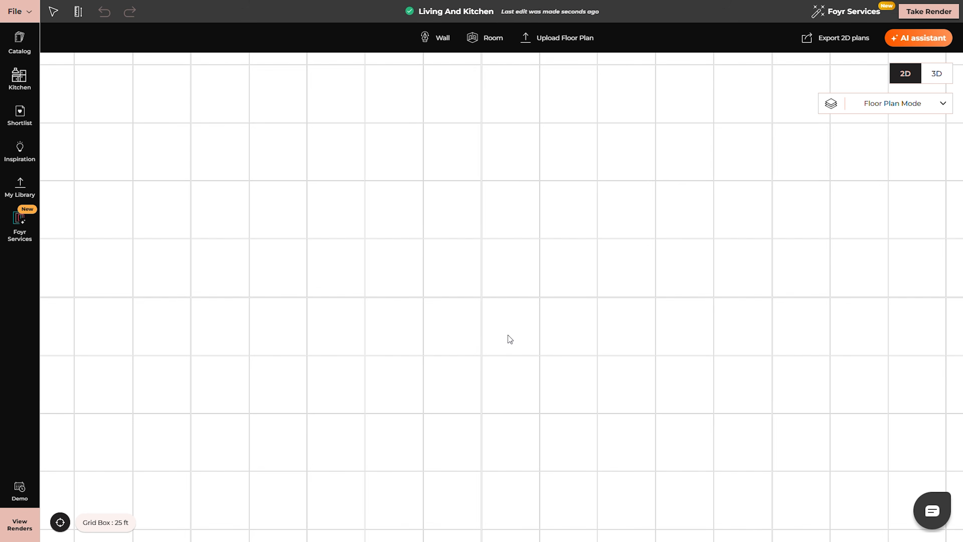
pyautogui.scroll(-3, 388, 294)
pyautogui.scroll(4, 438, 286)
pyautogui.scroll(-3, 438, 287)
pyautogui.scroll(5, 438, 291)
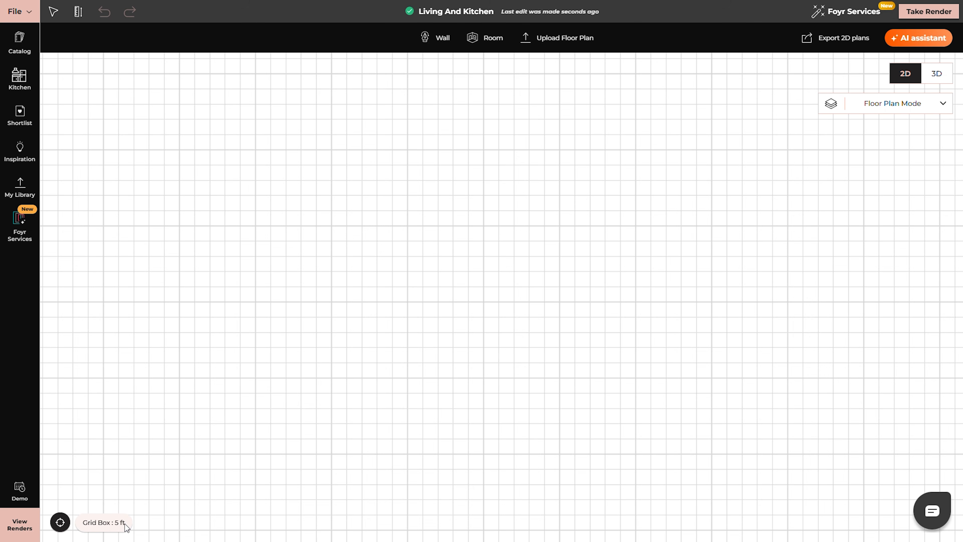
pyautogui.scroll(-5, 341, 359)
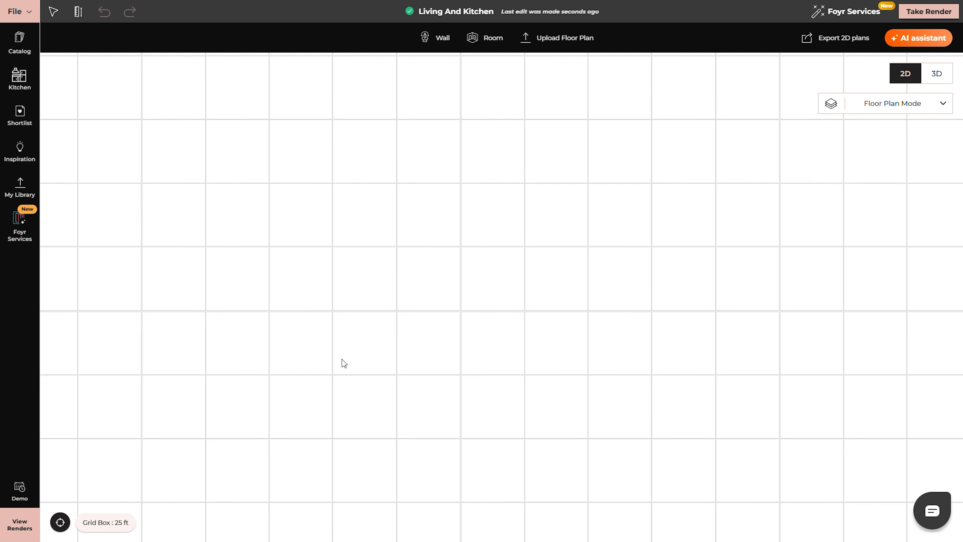
pyautogui.scroll(4, 342, 360)
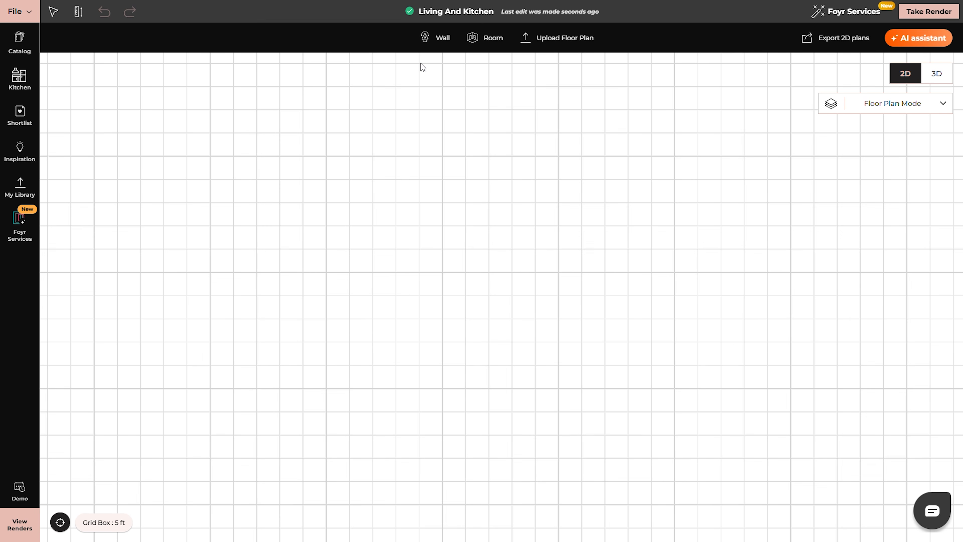
# Draw a closed L-shaped room with walls, about 21' 9" by 28' 6", with a lower-right notch about 8' 4" on each side
pyautogui.click(440, 40)
pyautogui.click(403, 155)
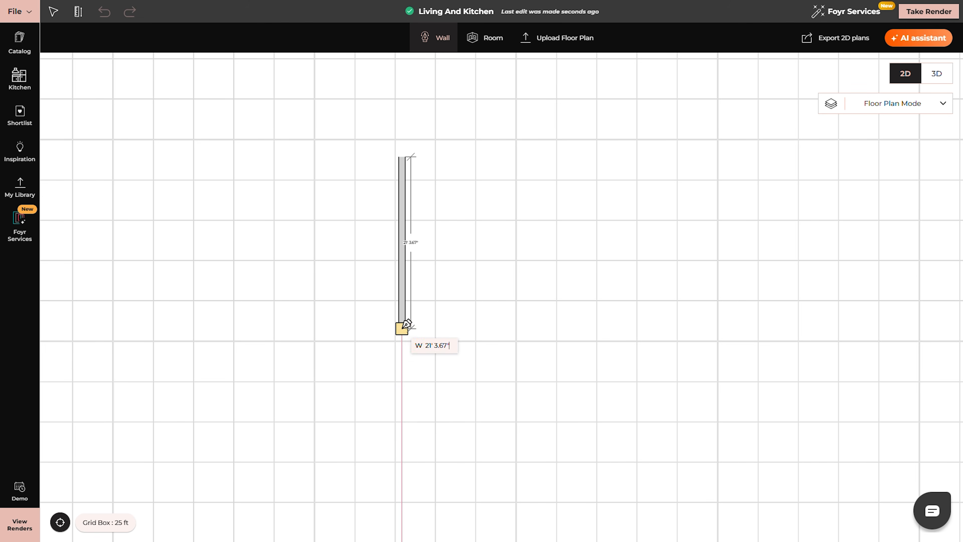
pyautogui.click(402, 387)
pyautogui.click(516, 388)
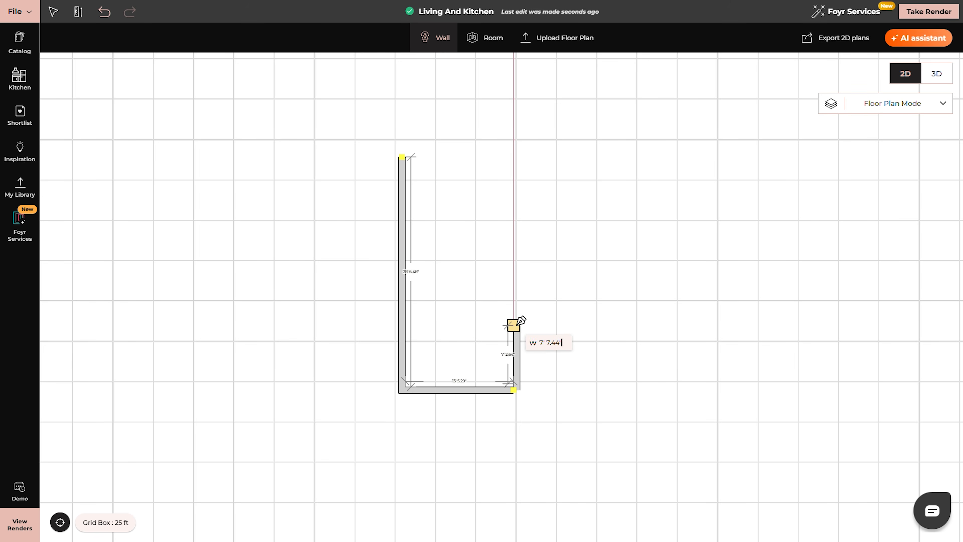
pyautogui.click(516, 325)
pyautogui.click(582, 323)
pyautogui.click(584, 155)
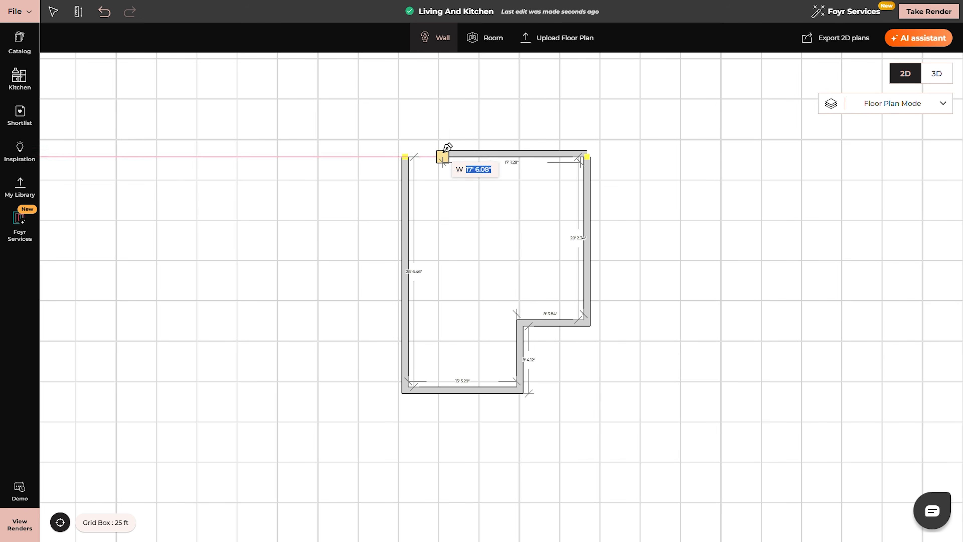
pyautogui.click(413, 150)
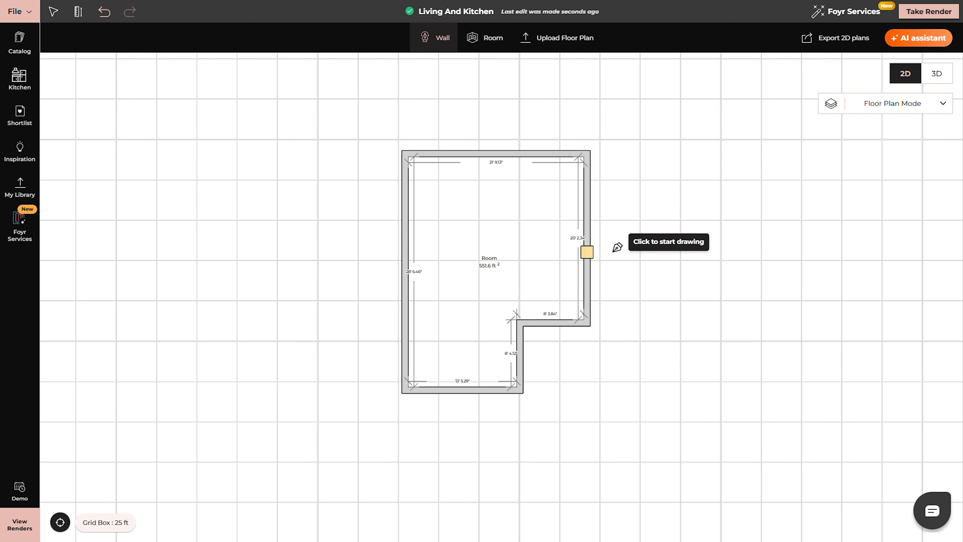
pyautogui.press('Escape')
# Shift the L-shaped room's upper wall slightly inward, making the room about 28' 2" long
pyautogui.scroll(1, 604, 252)
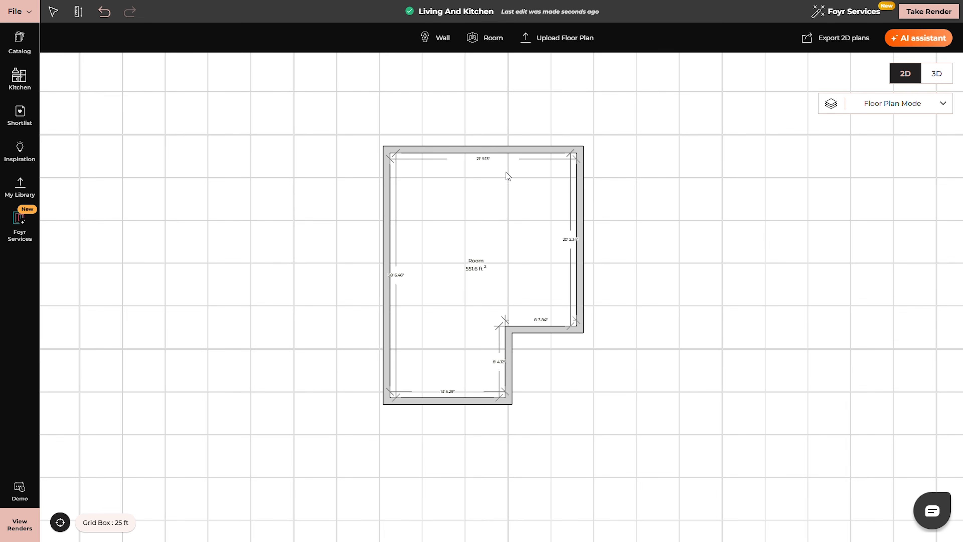
pyautogui.scroll(1, 503, 169)
pyautogui.click(492, 152)
pyautogui.moveTo(480, 147); pyautogui.dragTo(480, 191)
pyautogui.press('Escape')
pyautogui.scroll(1, 482, 159)
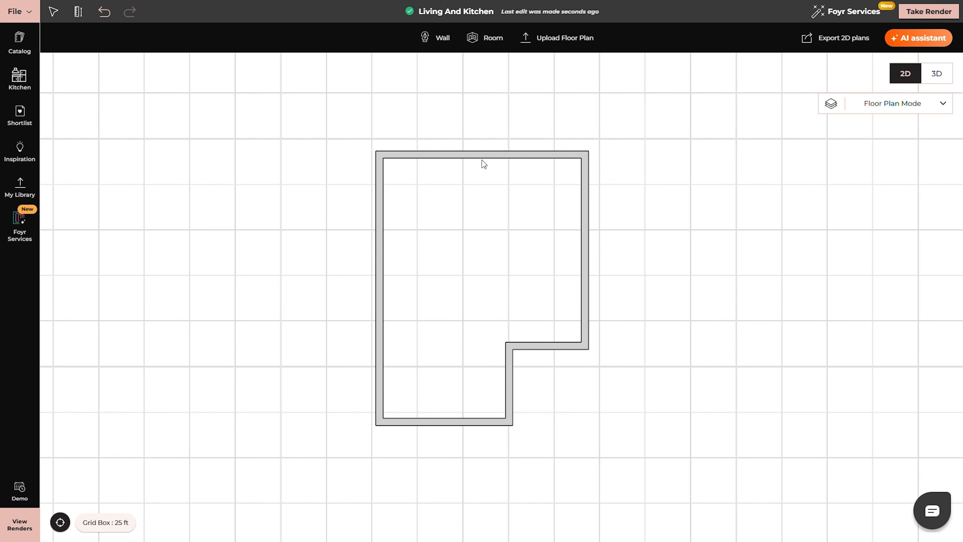
pyautogui.moveTo(499, 160); pyautogui.dragTo(500, 196)
pyautogui.click(508, 186)
pyautogui.hotkey('ctrl', 'z')
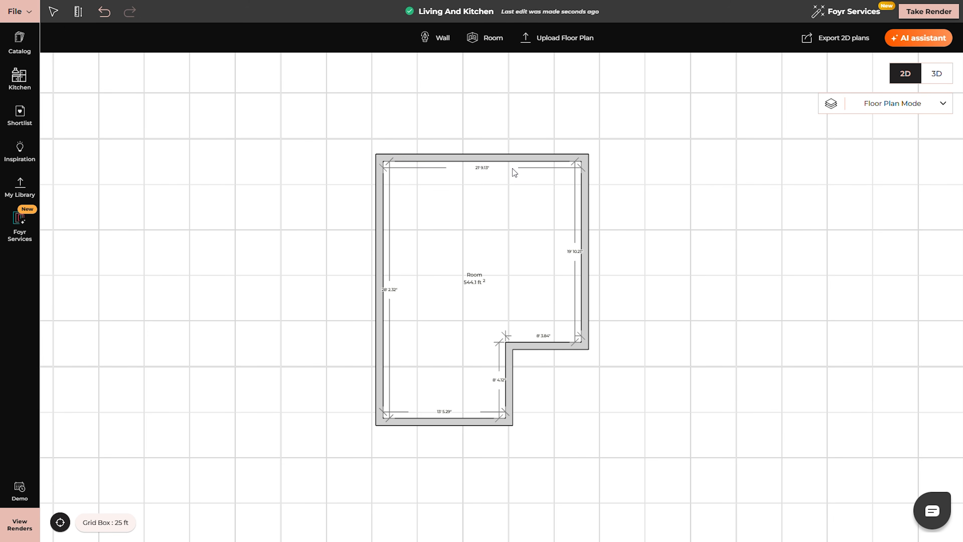
pyautogui.click(500, 158)
# Draw a separate rectangular room, 15 ft wide and 16 ft high, to the right of the L-shaped room
pyautogui.scroll(-1, 650, 243)
pyautogui.moveTo(651, 243); pyautogui.dragTo(435, 242)
pyautogui.click(491, 45)
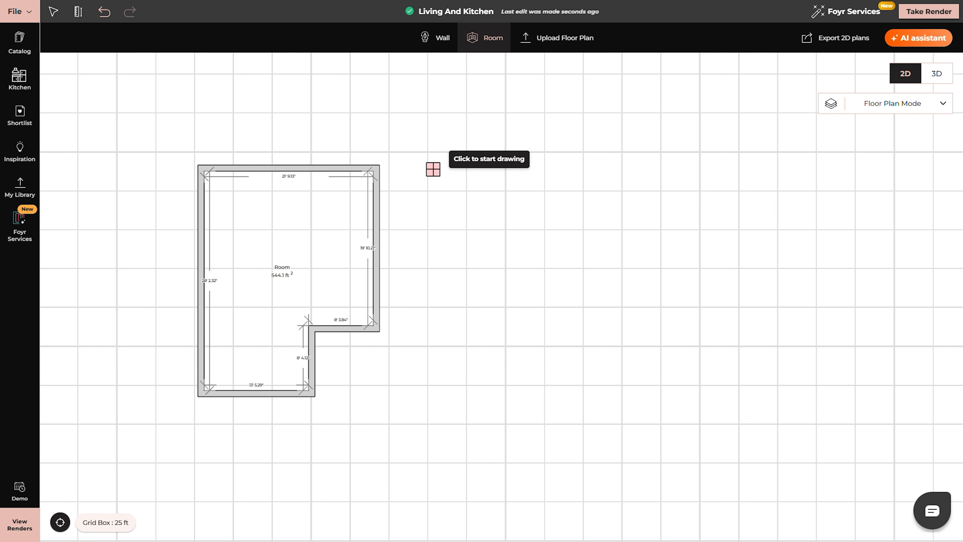
pyautogui.click(432, 167)
pyautogui.press('Tab')
pyautogui.press('Tab')
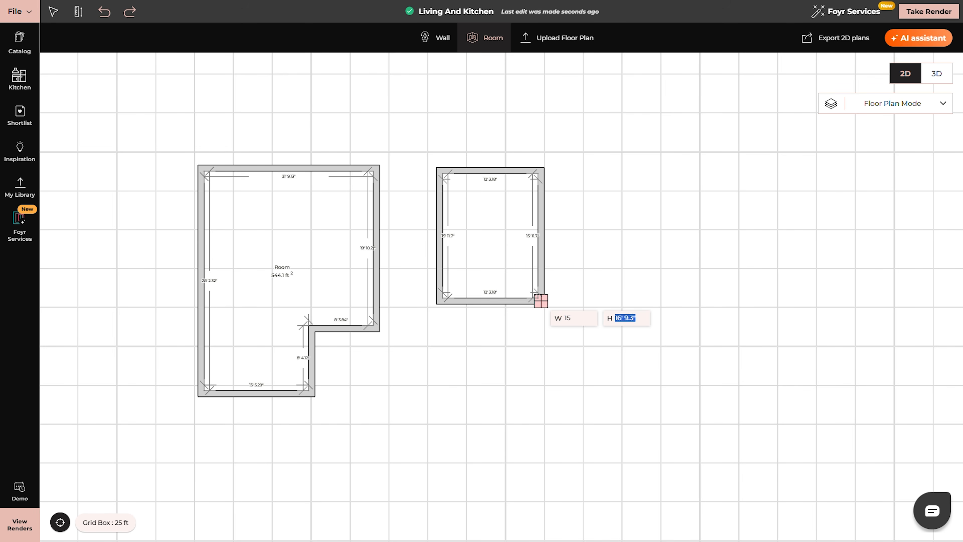
pyautogui.press('Return')
pyautogui.press('Escape')
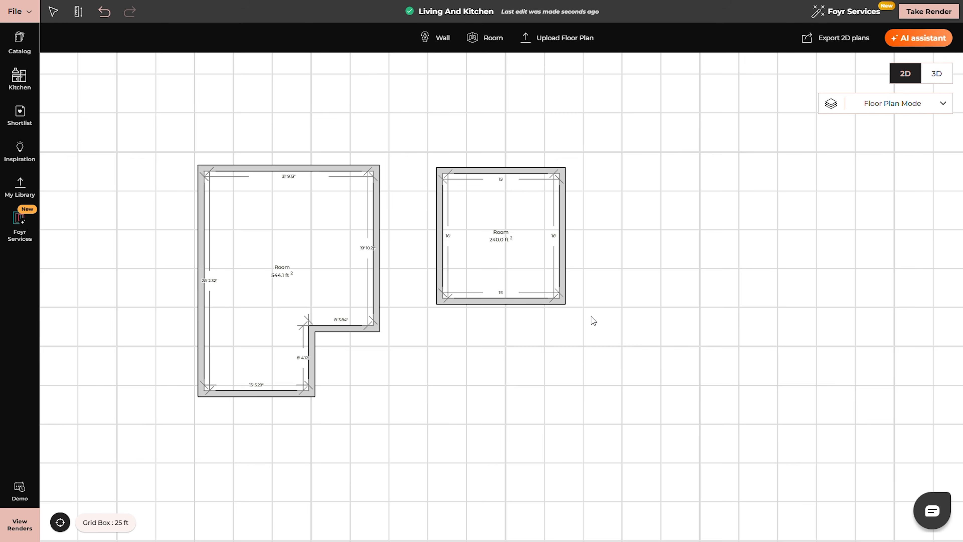
# Open the floor plan upload options and select tracing by Foyr designers
pyautogui.scroll(-1, 646, 224)
pyautogui.moveTo(646, 225); pyautogui.dragTo(553, 226)
pyautogui.click(554, 43)
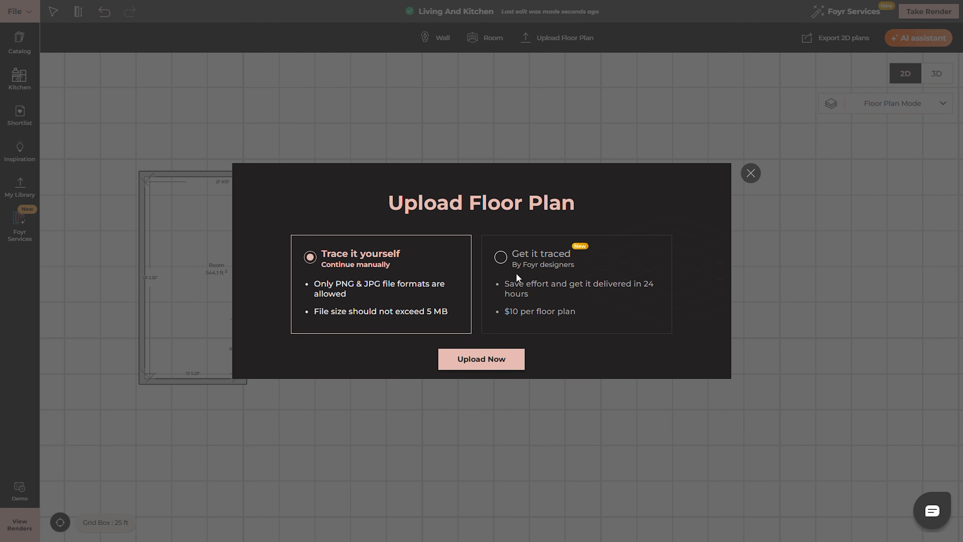
pyautogui.click(501, 258)
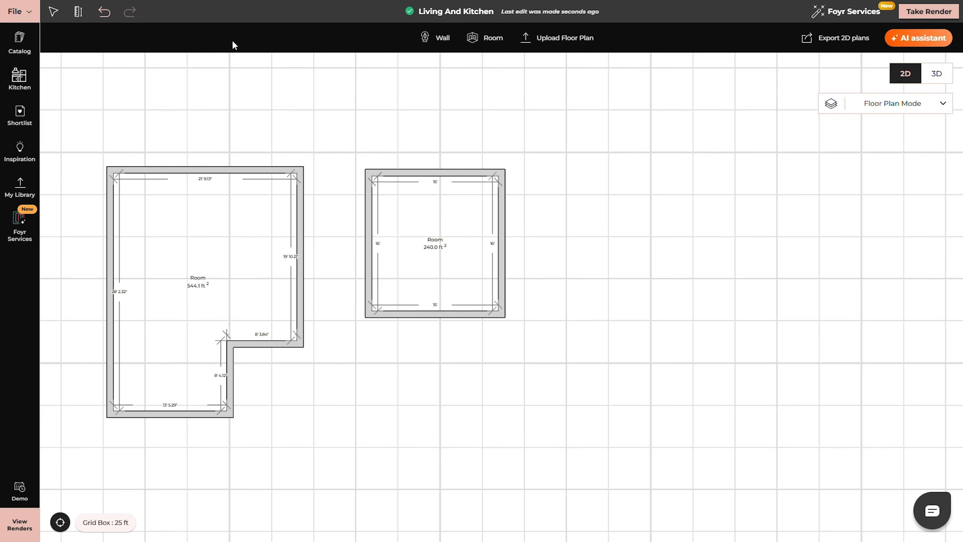
# Add exterior dimensions along the upper, right and lower sides of the smaller rectangular room
pyautogui.click(78, 12)
pyautogui.click(366, 171)
pyautogui.click(512, 172)
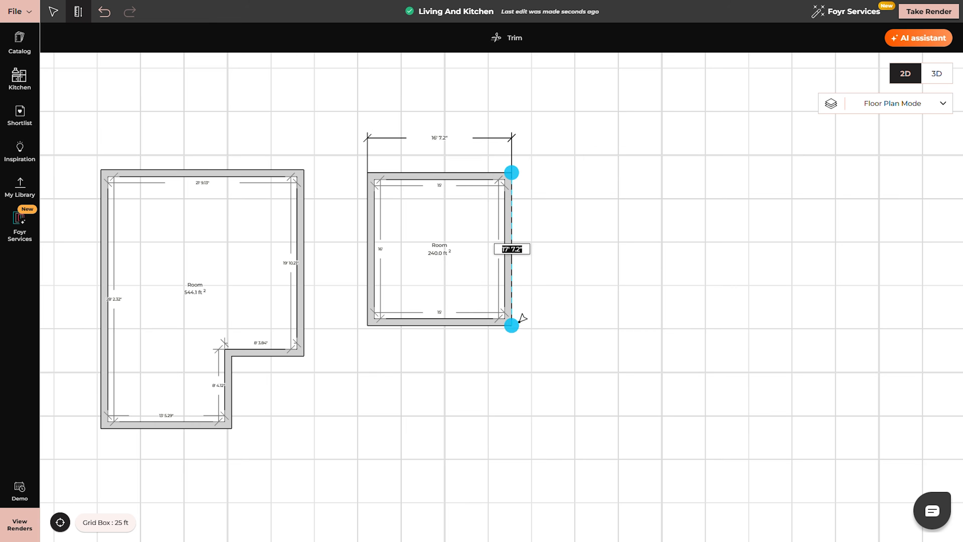
pyautogui.click(512, 325)
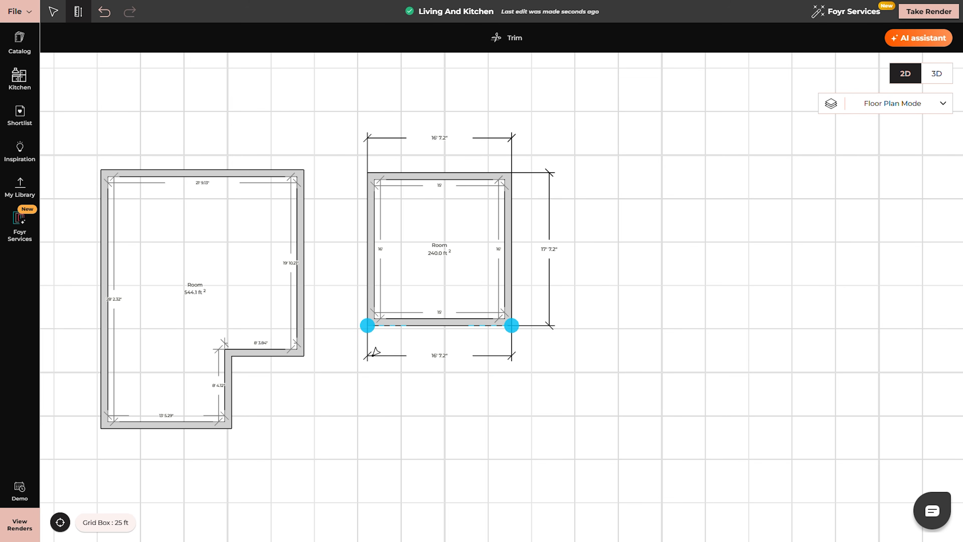
# Preview the plan's dimensions in inches and millimetres, and set the units back to feet
pyautogui.click(26, 16)
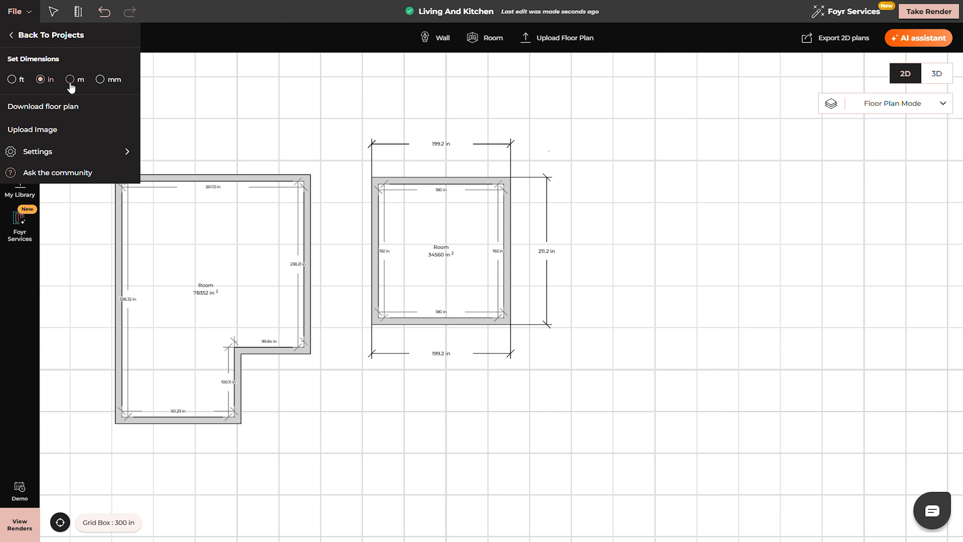
pyautogui.click(101, 80)
pyautogui.click(12, 80)
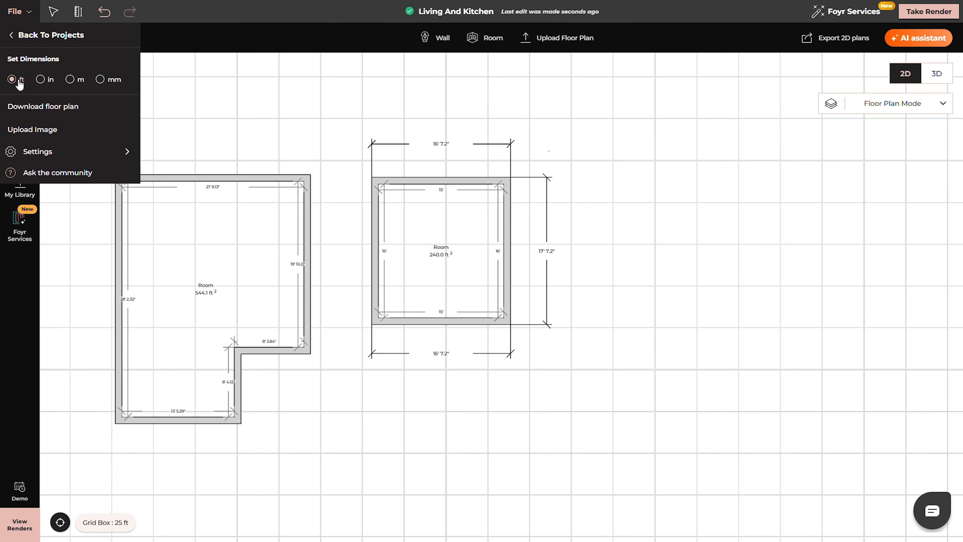
# Crop the floor plan closely around the two rooms, download it as an image and inspect the downloaded picture
pyautogui.click(89, 110)
pyautogui.moveTo(899, 274); pyautogui.dragTo(585, 273)
pyautogui.moveTo(325, 65); pyautogui.dragTo(325, 118)
pyautogui.moveTo(326, 478); pyautogui.dragTo(325, 448)
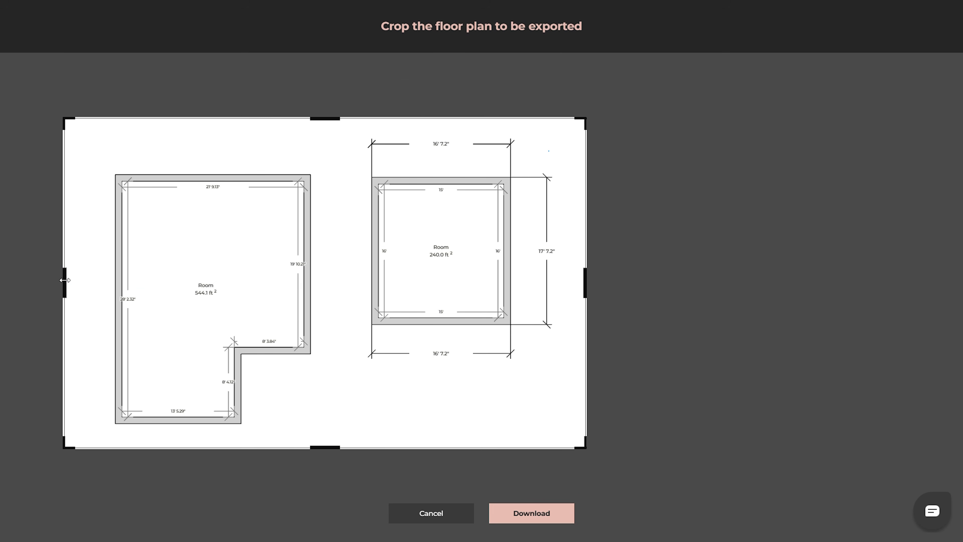
pyautogui.moveTo(71, 283); pyautogui.dragTo(95, 283)
pyautogui.moveTo(585, 283); pyautogui.dragTo(574, 283)
pyautogui.click(532, 513)
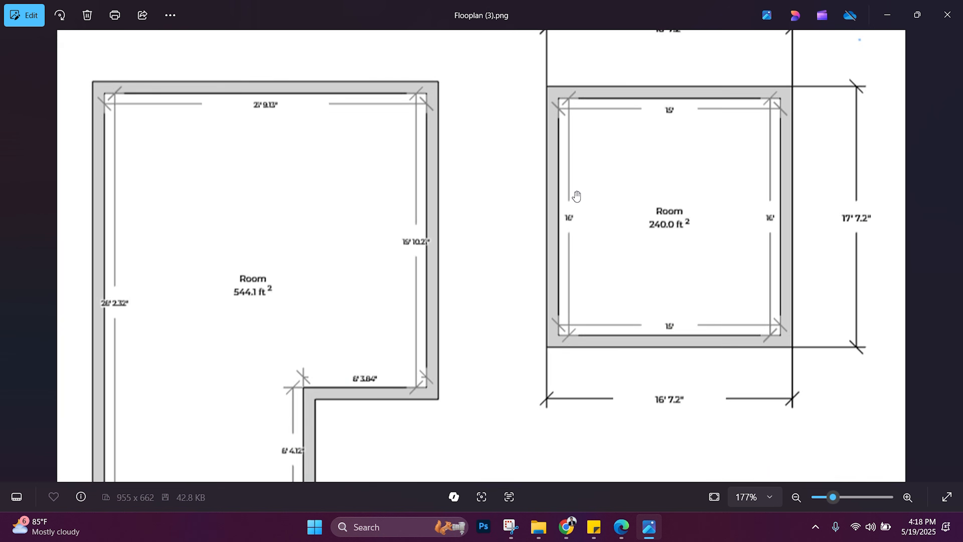
pyautogui.scroll(2, 623, 214)
pyautogui.scroll(-3, 623, 215)
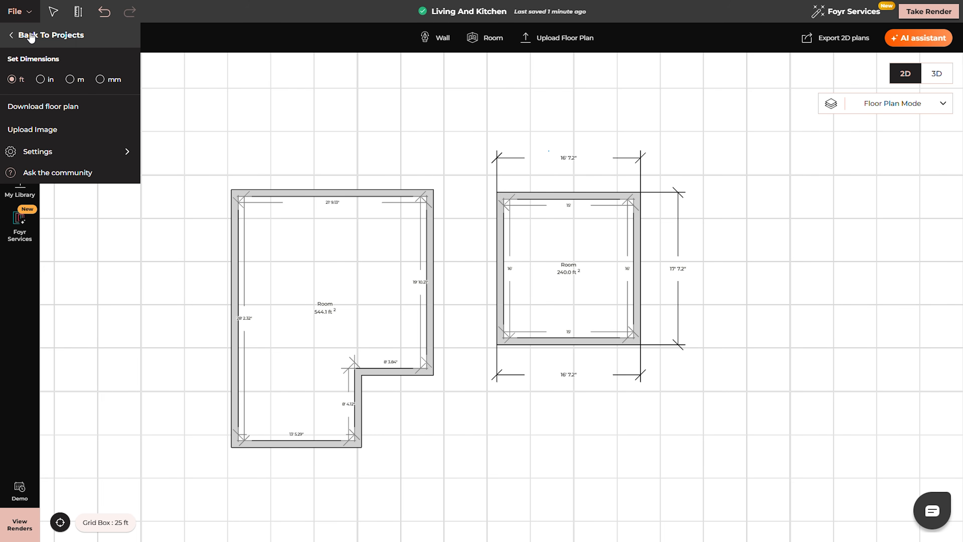
pyautogui.moveTo(82, 162)
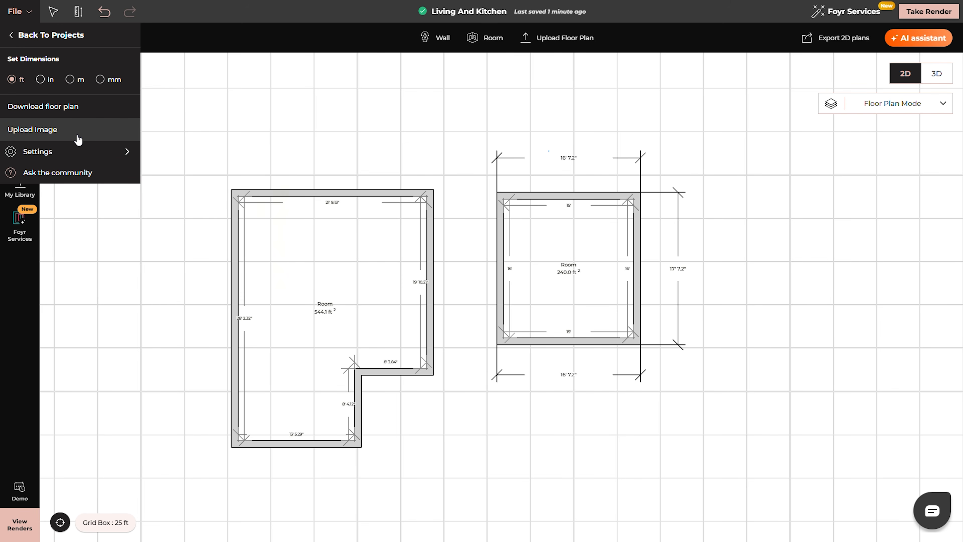
pyautogui.click(89, 136)
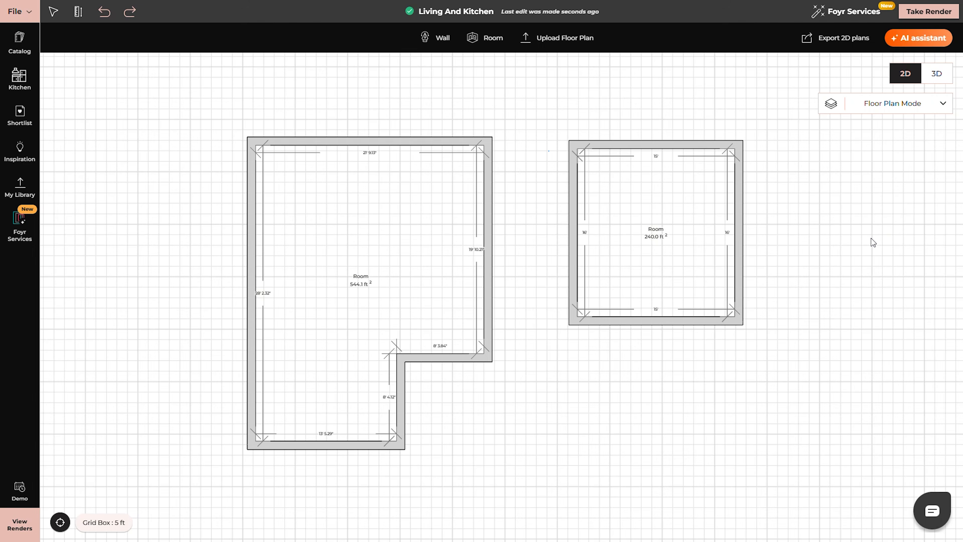
pyautogui.moveTo(865, 230); pyautogui.dragTo(858, 237)
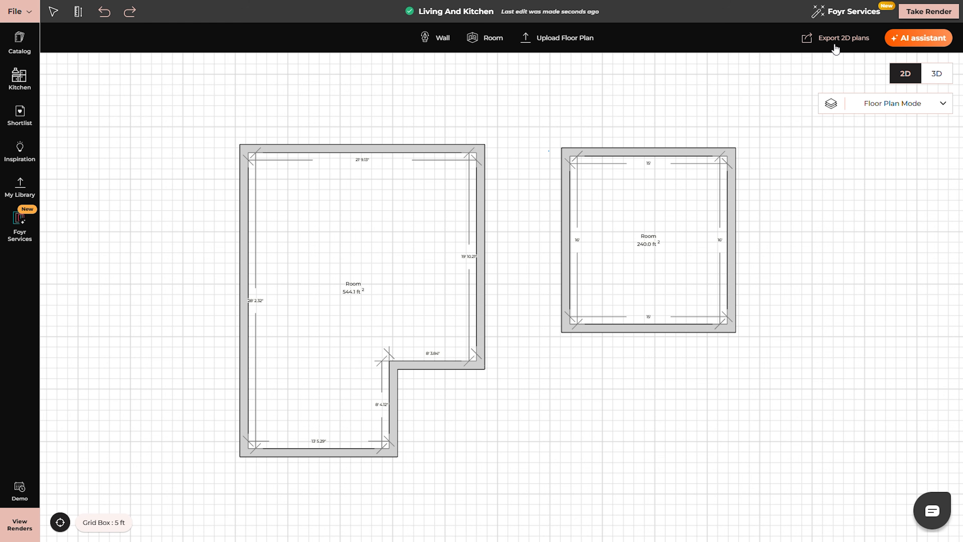
# Open the 2D plans export and try the brick and steel wall materials on the plan's walls
pyautogui.click(836, 49)
pyautogui.click(814, 77)
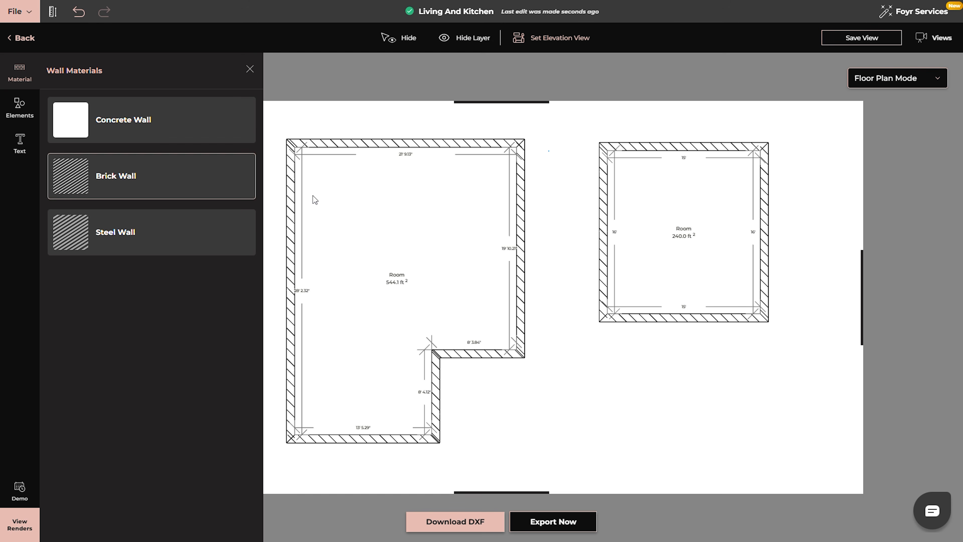
pyautogui.click(189, 234)
pyautogui.click(191, 191)
pyautogui.click(192, 218)
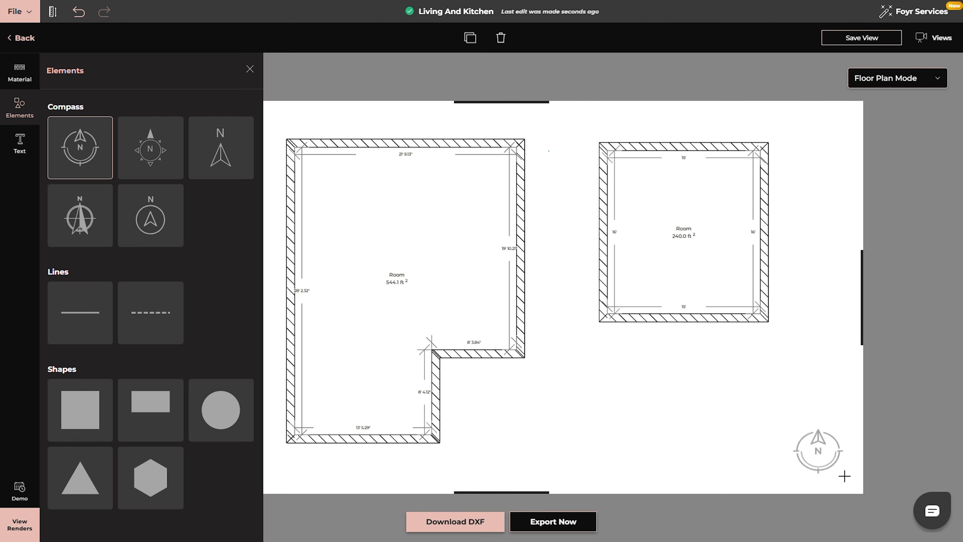
# Place a compass near the sheet's lower-right corner and draw a vertical dashed line between the two rooms
pyautogui.moveTo(843, 473); pyautogui.dragTo(836, 470)
pyautogui.click(155, 329)
pyautogui.moveTo(572, 285); pyautogui.dragTo(556, 295, button='right')
pyautogui.click(547, 121)
pyautogui.click(548, 472)
# Add the subheading "Sample Plan" below the rooms on the sheet
pyautogui.click(19, 144)
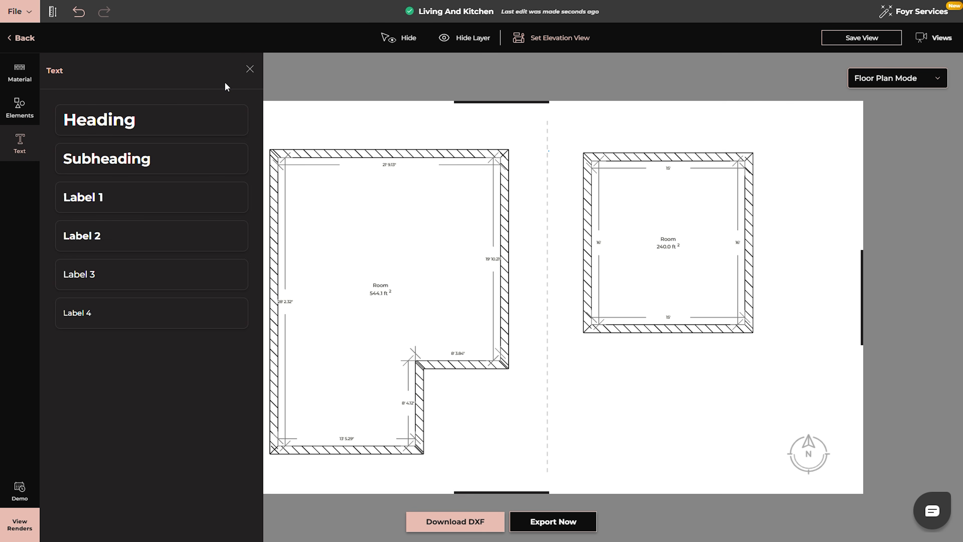
pyautogui.click(144, 156)
pyautogui.write('Sample Plan')
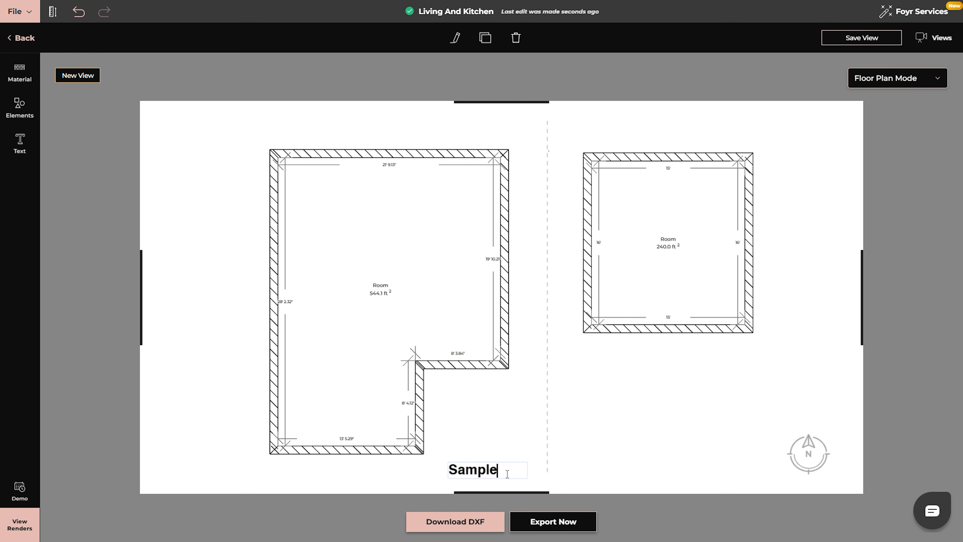
# Set the export sheet to A2 paper at 1:35 scale, fill in the company name and download the floor plan
pyautogui.click(458, 525)
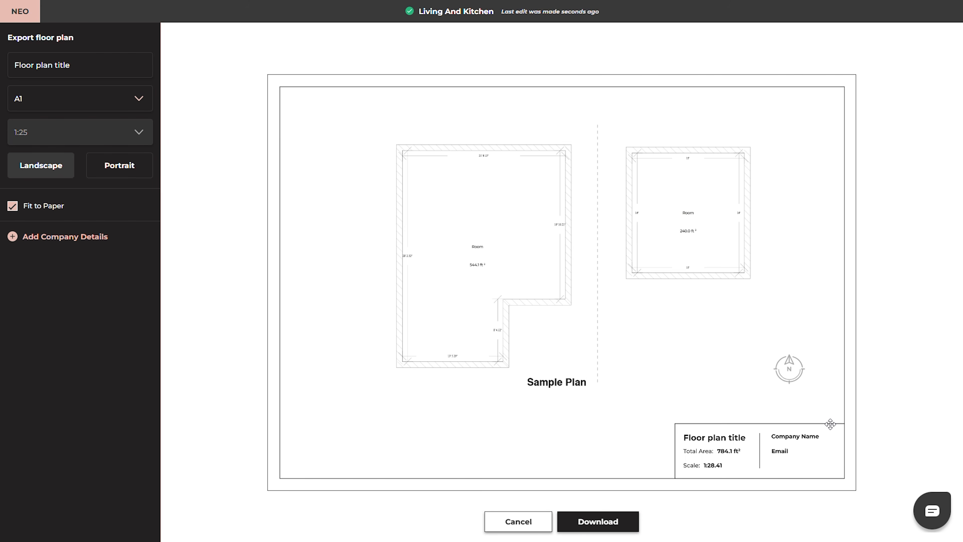
pyautogui.click(121, 100)
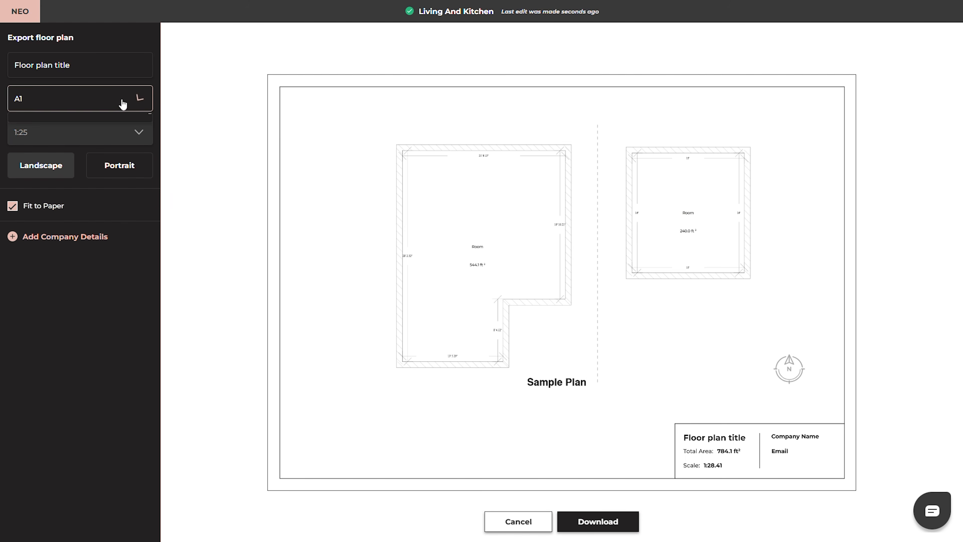
pyautogui.click(133, 134)
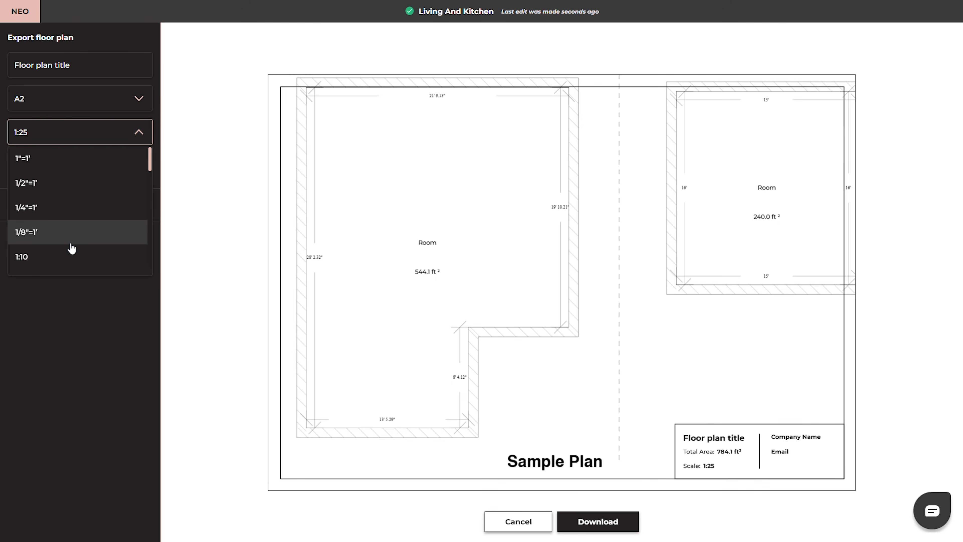
pyautogui.click(72, 255)
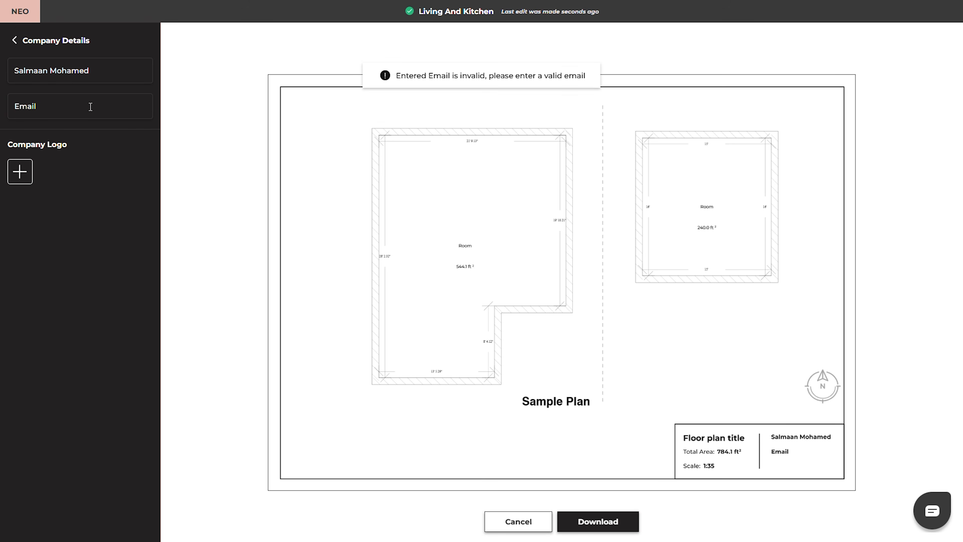
pyautogui.click(619, 524)
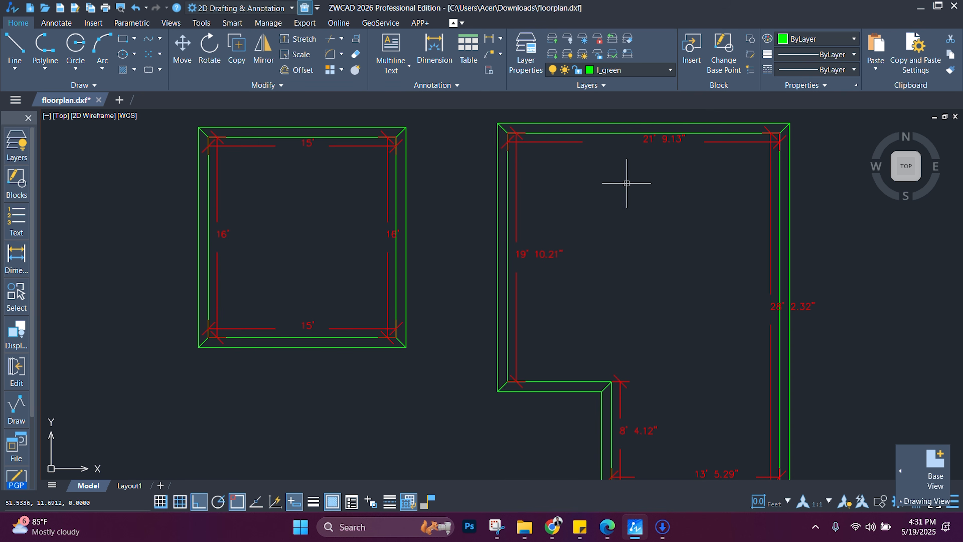
# Switch to ZWCAD, examine both rooms' walls and dimensions in the exported floorplan.dxf, and close the drawing
pyautogui.click(496, 256)
pyautogui.press('Escape')
pyautogui.moveTo(620, 368); pyautogui.dragTo(555, 340, button='middle')
pyautogui.moveTo(570, 282)
pyautogui.mouseDown(button='middle')
pyautogui.moveTo(557, 308)
pyautogui.moveTo(600, 271)
pyautogui.mouseUp(button='middle')
pyautogui.scroll(-2, 611, 259)
pyautogui.scroll(2, 609, 253)
pyautogui.click(99, 100)
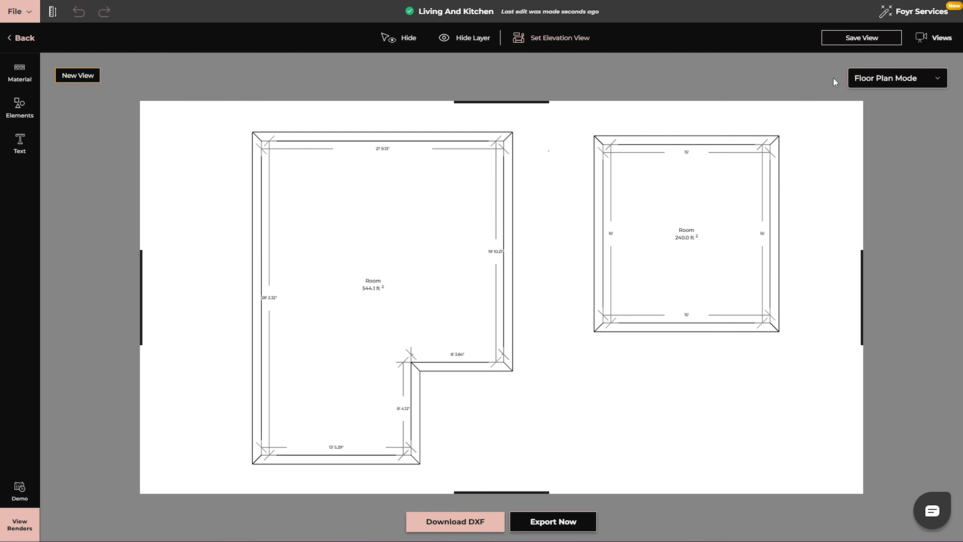
# Save the current sheet view and preview the D and B elevation directions of the plan
pyautogui.click(872, 41)
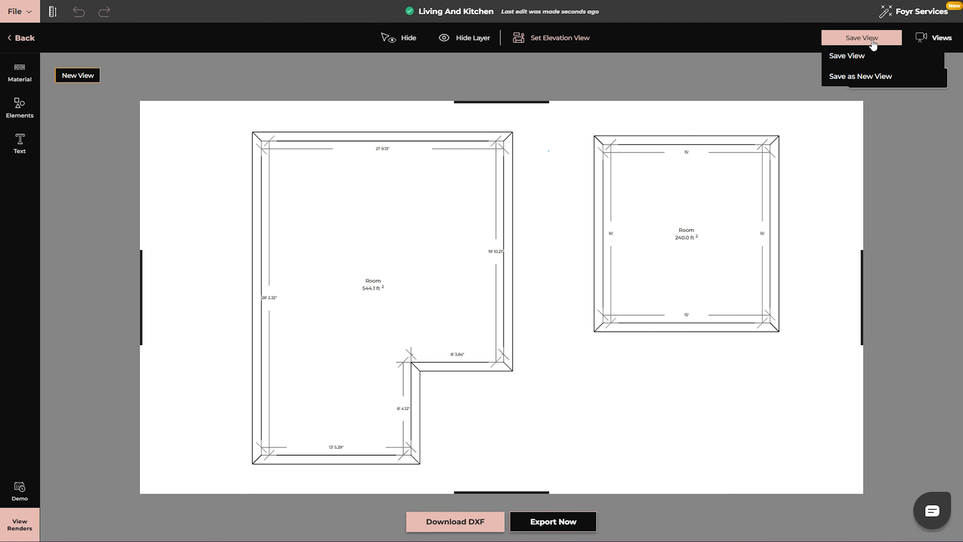
pyautogui.click(871, 57)
pyautogui.click(569, 40)
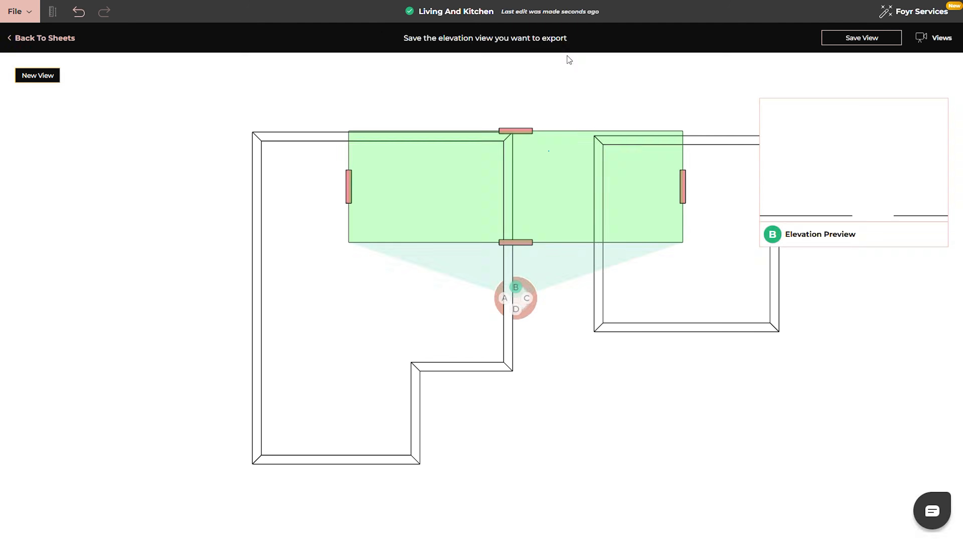
pyautogui.click(528, 301)
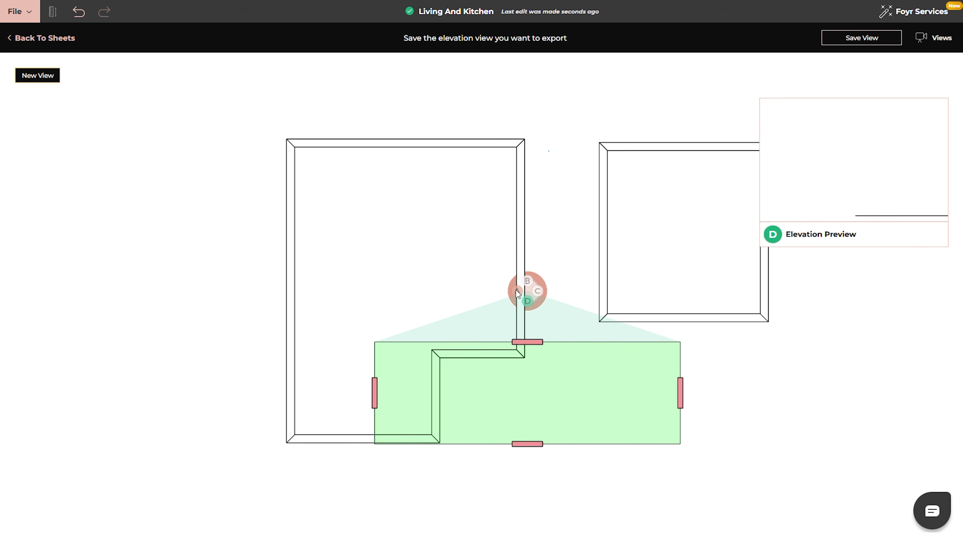
pyautogui.click(528, 281)
pyautogui.click(481, 43)
# Switch the plan to Ceiling Plan Mode and back to Floor Plan Mode
pyautogui.click(943, 105)
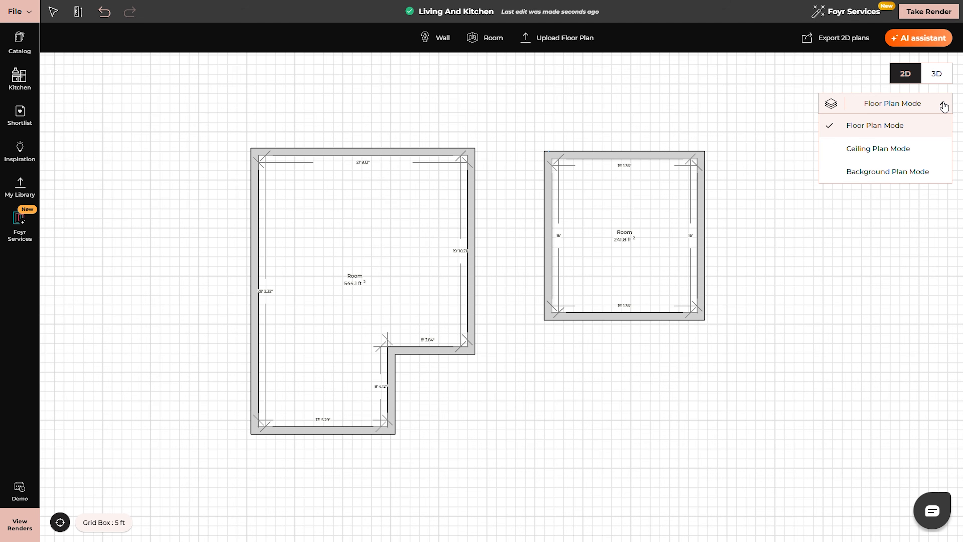
pyautogui.click(906, 148)
pyautogui.click(925, 107)
pyautogui.click(914, 125)
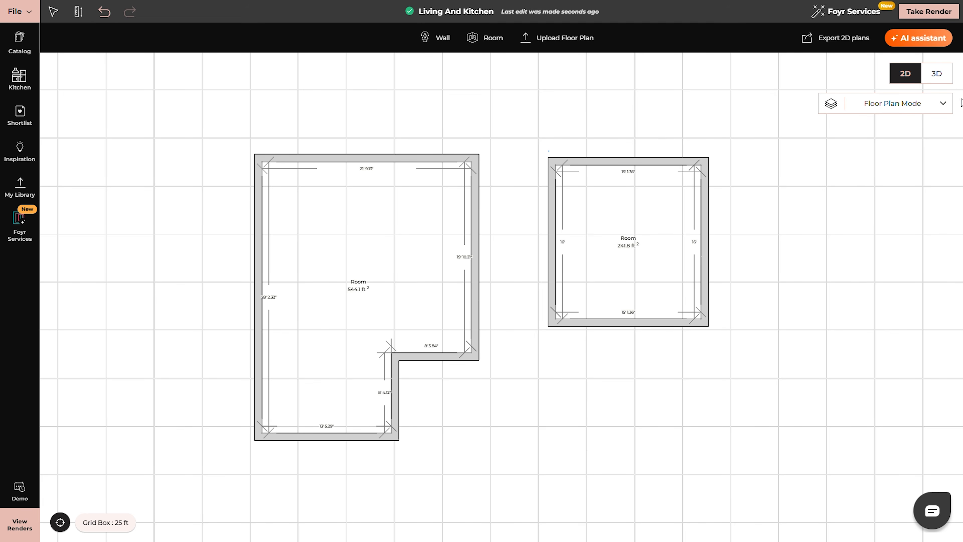
# Show the plan in 3D and examine both rooms from different angles and distances
pyautogui.click(938, 75)
pyautogui.moveTo(567, 283); pyautogui.dragTo(451, 301)
pyautogui.moveTo(541, 282)
pyautogui.mouseDown()
pyautogui.moveTo(574, 277)
pyautogui.moveTo(486, 282)
pyautogui.moveTo(476, 295)
pyautogui.moveTo(482, 291)
pyautogui.moveTo(401, 292)
pyautogui.moveTo(464, 270)
pyautogui.moveTo(569, 273)
pyautogui.moveTo(389, 278)
pyautogui.moveTo(597, 277)
pyautogui.moveTo(559, 276)
pyautogui.mouseUp()
pyautogui.scroll(-6, 570, 277)
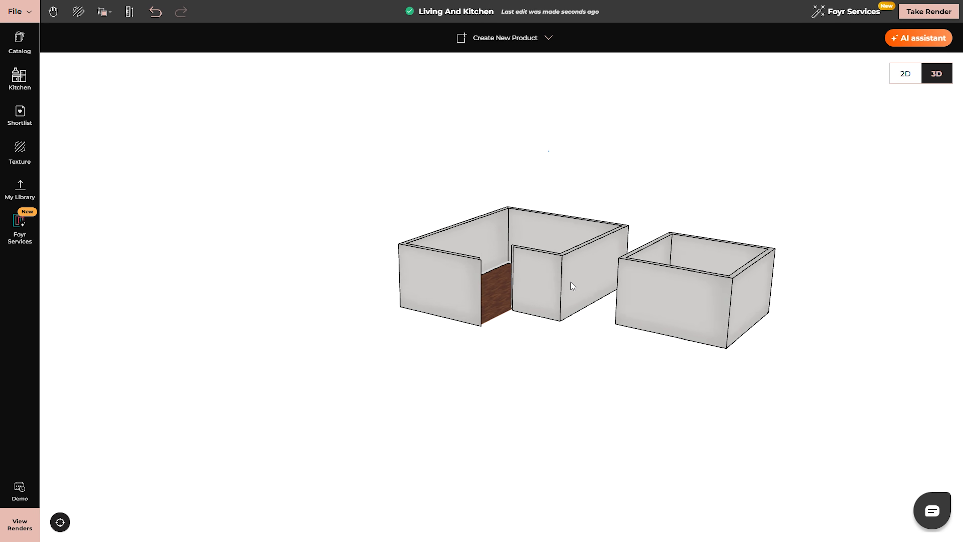
pyautogui.scroll(8, 571, 303)
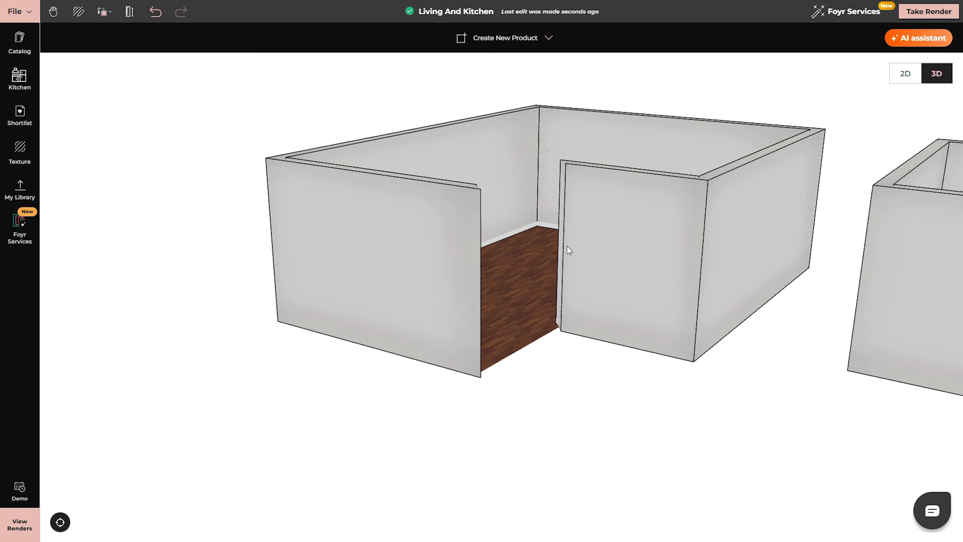
pyautogui.scroll(-6, 519, 289)
pyautogui.scroll(5, 489, 281)
pyautogui.scroll(-5, 533, 293)
pyautogui.scroll(5, 537, 303)
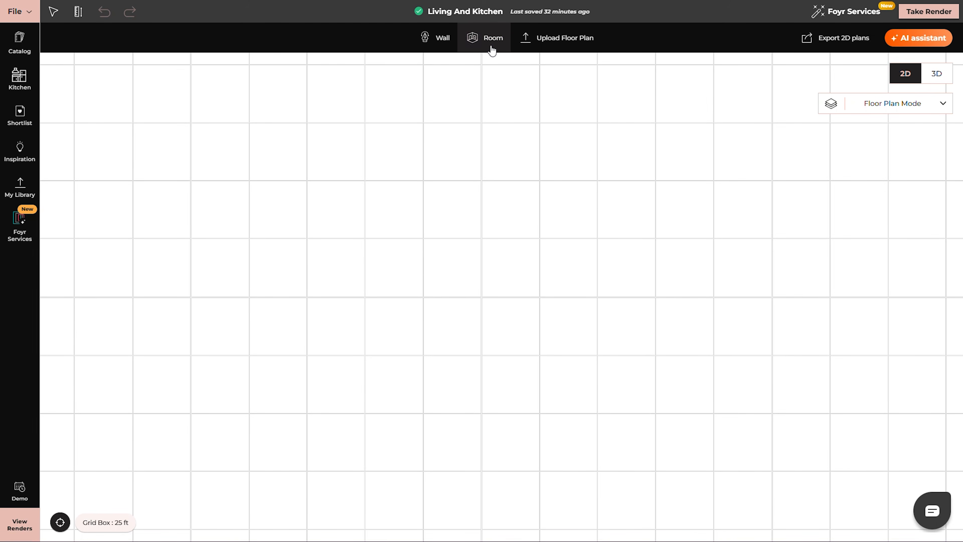
# Draw a rectangular room 16.5 ft wide and 28 ft high on the empty floor plan
pyautogui.click(492, 49)
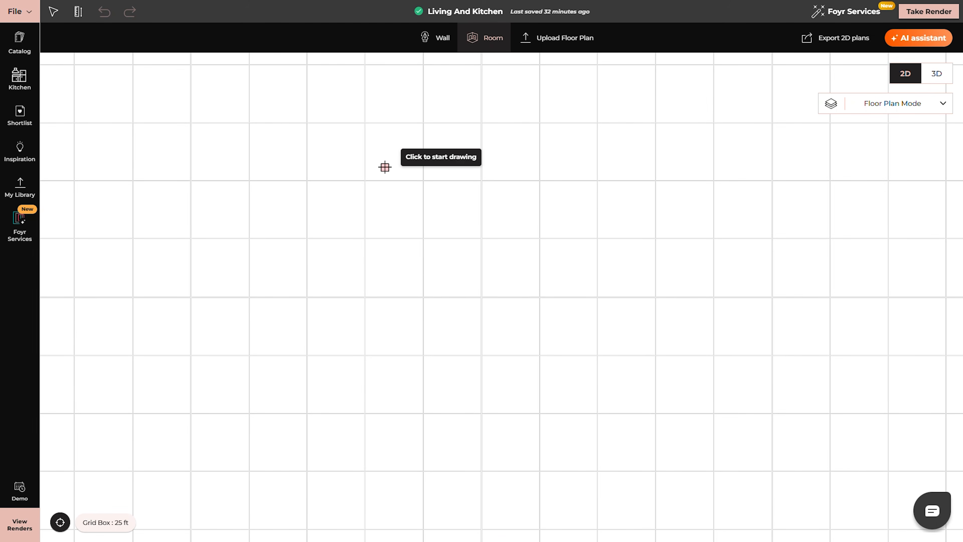
pyautogui.click(383, 151)
pyautogui.write("16.5'")
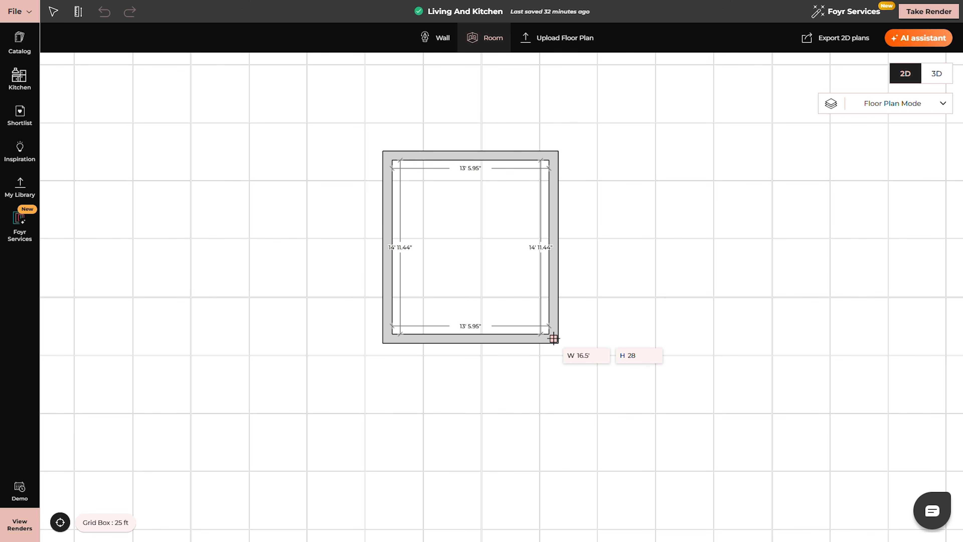
pyautogui.press('Return')
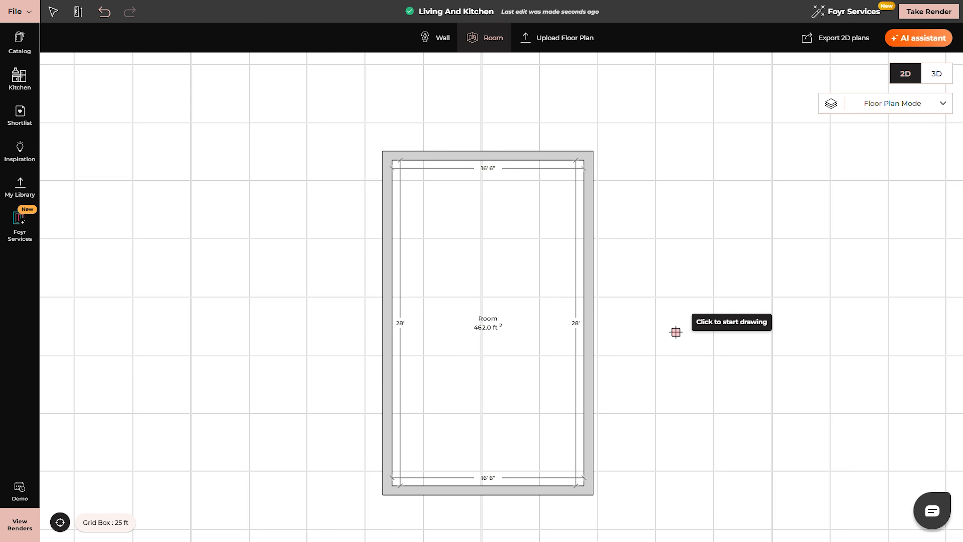
# Browse the catalog's Living Room category, including its Tables group and the Console Tables
pyautogui.click(19, 37)
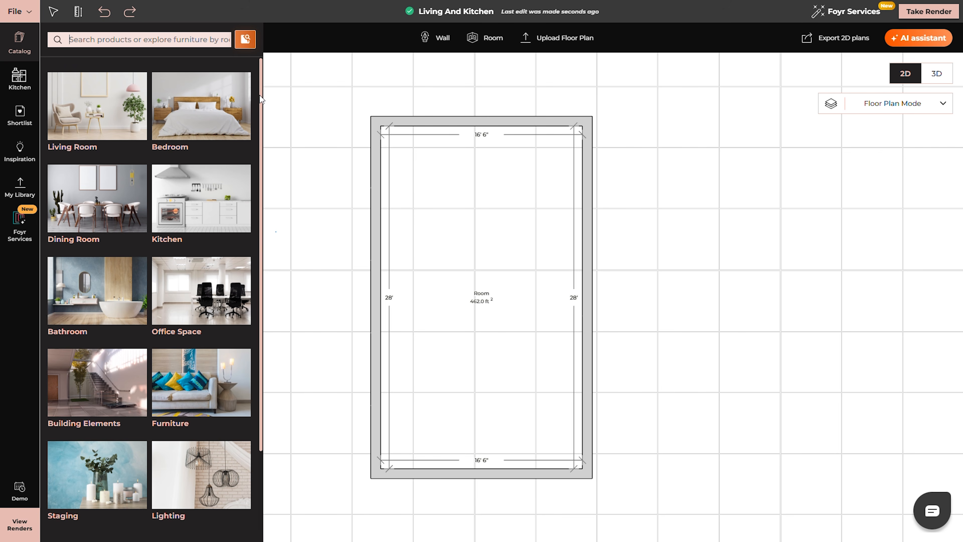
pyautogui.moveTo(260, 99)
pyautogui.mouseDown()
pyautogui.moveTo(265, 190)
pyautogui.moveTo(273, 91)
pyautogui.mouseUp()
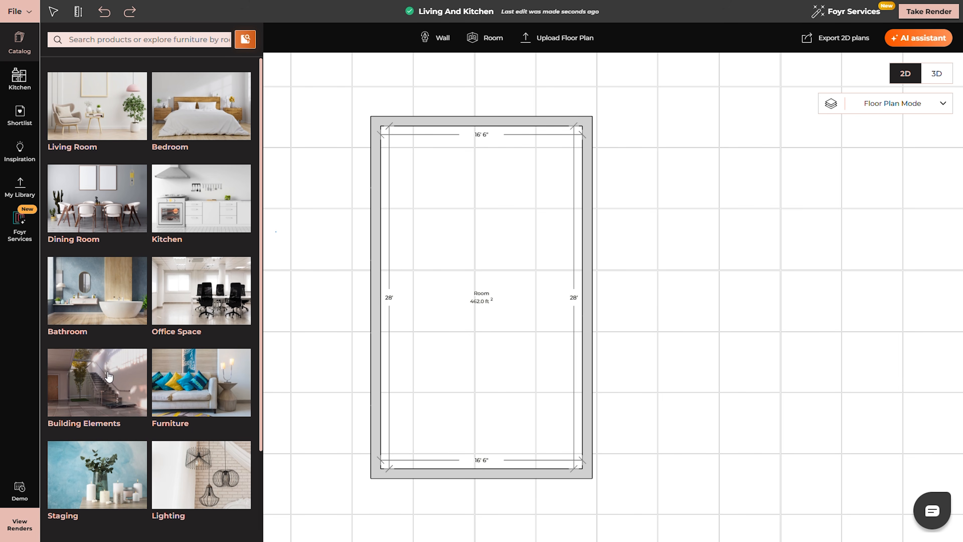
pyautogui.click(116, 115)
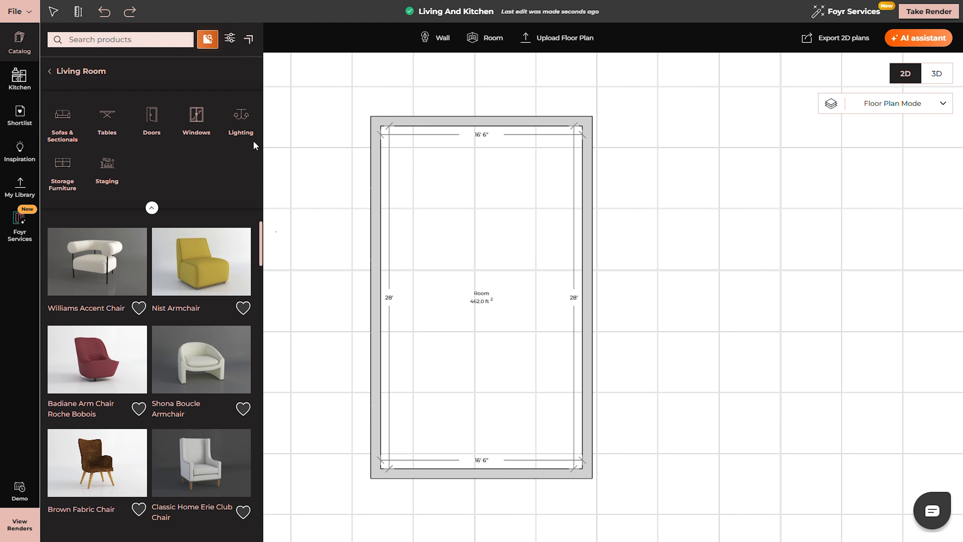
pyautogui.scroll(-5, 264, 233)
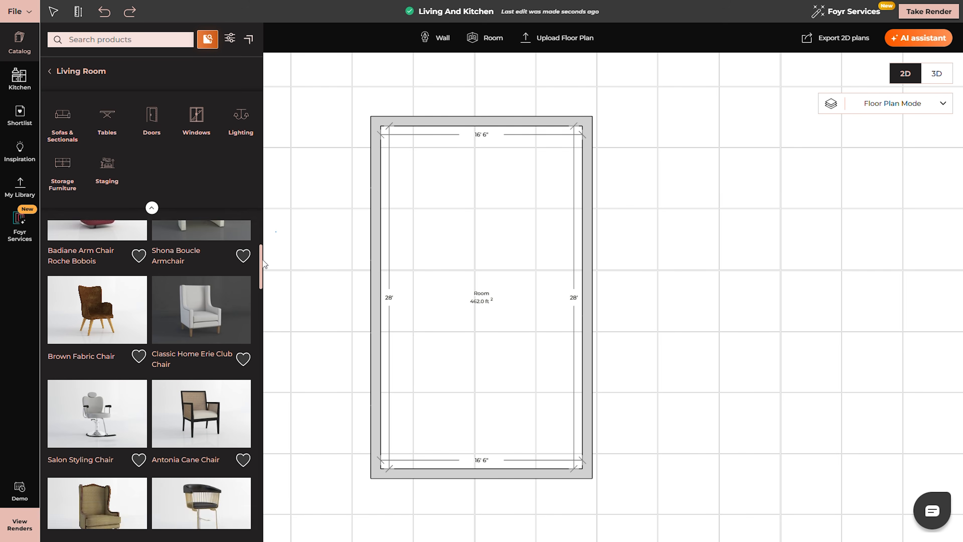
pyautogui.moveTo(263, 270); pyautogui.dragTo(260, 288)
pyautogui.click(104, 125)
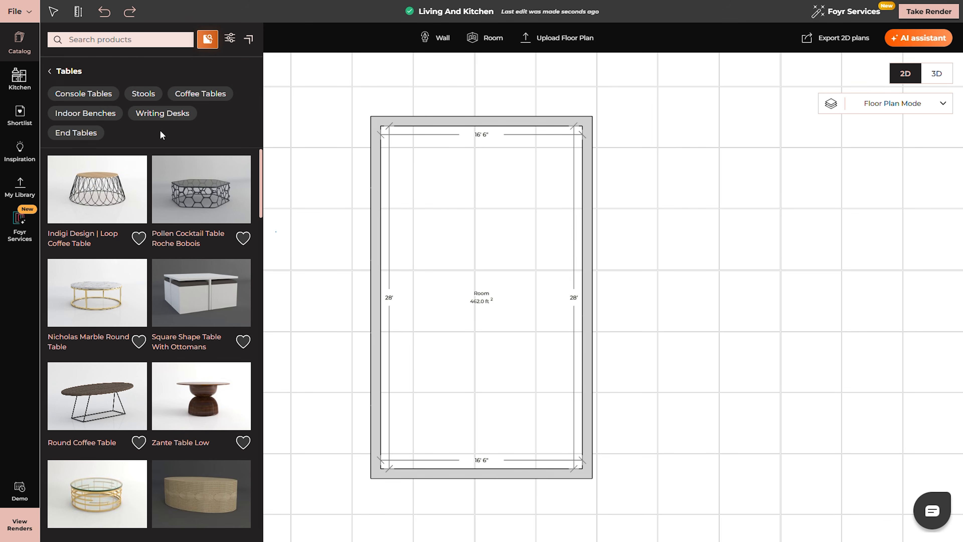
pyautogui.click(62, 93)
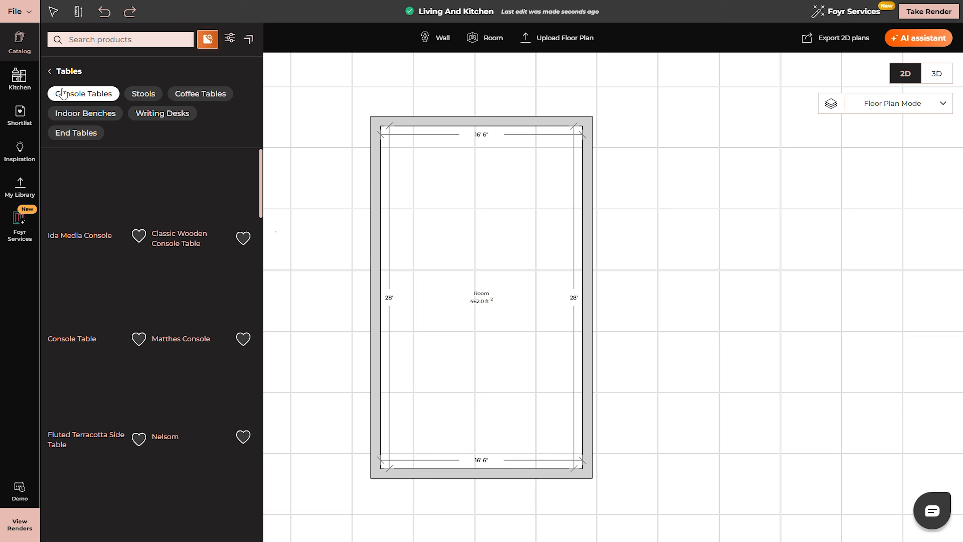
pyautogui.click(50, 72)
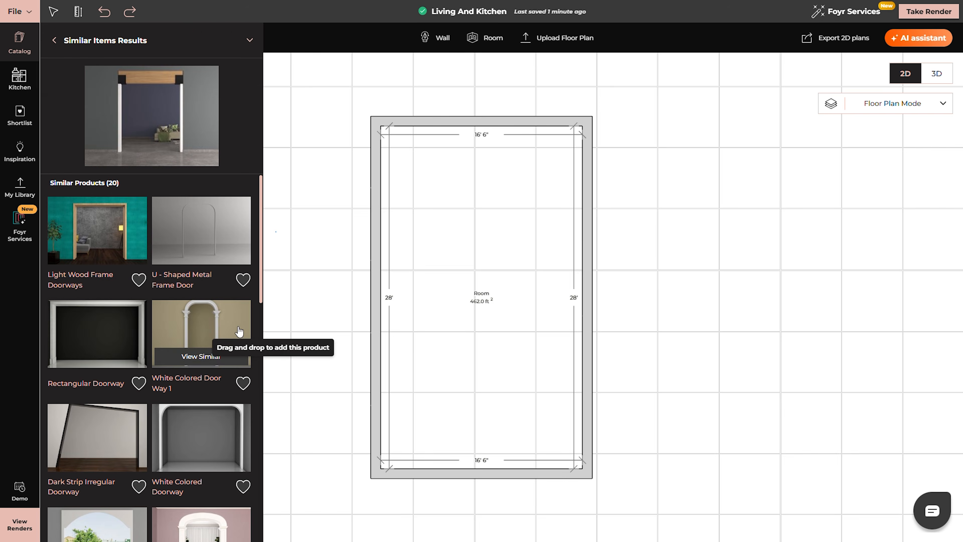
# Place a doorway from the similar products near the middle of the room's left wall
pyautogui.click(215, 329)
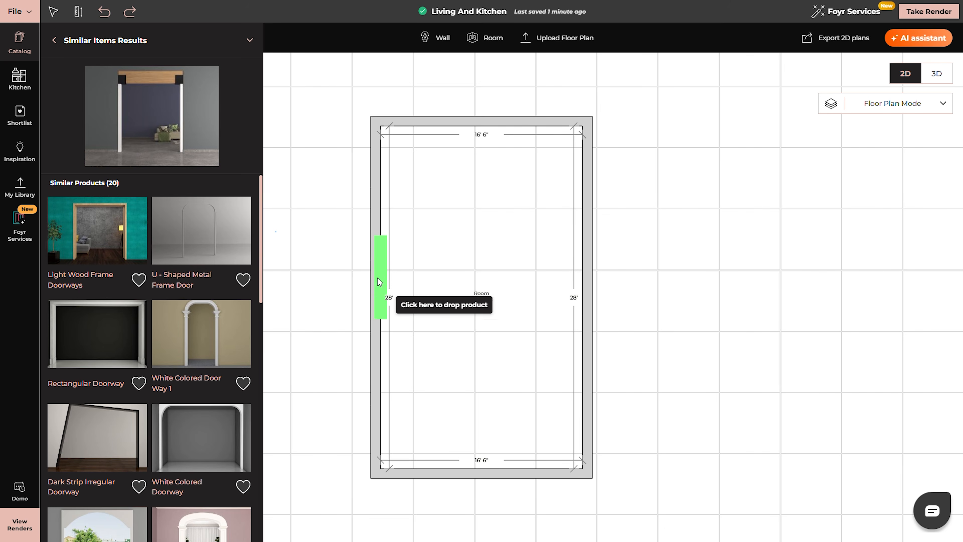
pyautogui.click(378, 299)
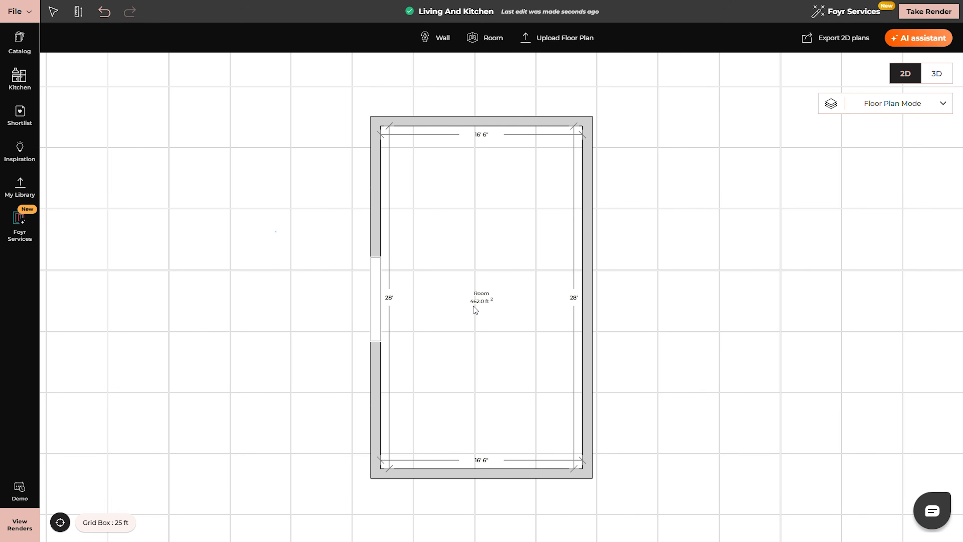
pyautogui.click(470, 258)
pyautogui.click(683, 274)
pyautogui.click(529, 292)
pyautogui.click(181, 110)
# Search the catalog for "window" and place Fixed Window 62 in the upper part of the room's right wall
pyautogui.click(20, 40)
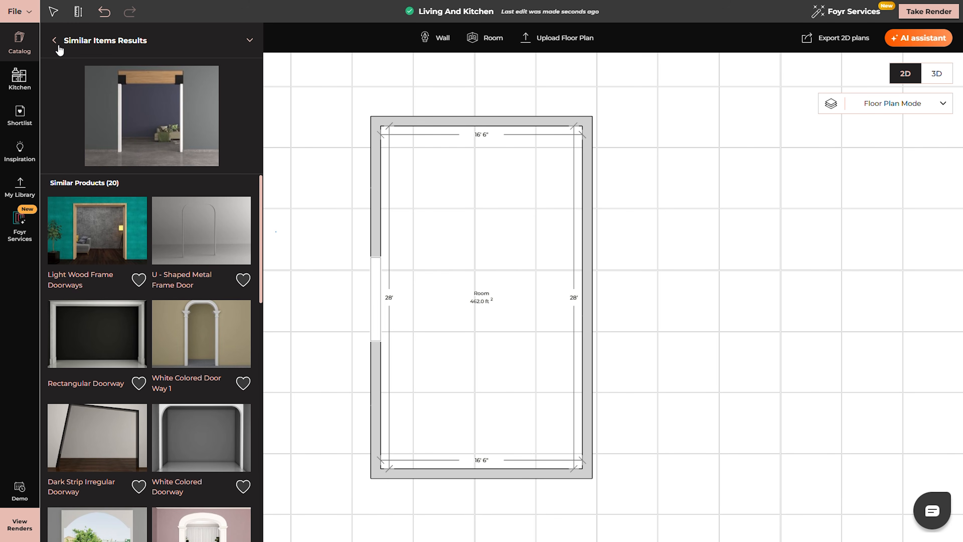
pyautogui.click(74, 40)
pyautogui.write('window')
pyautogui.scroll(-10, 121, 353)
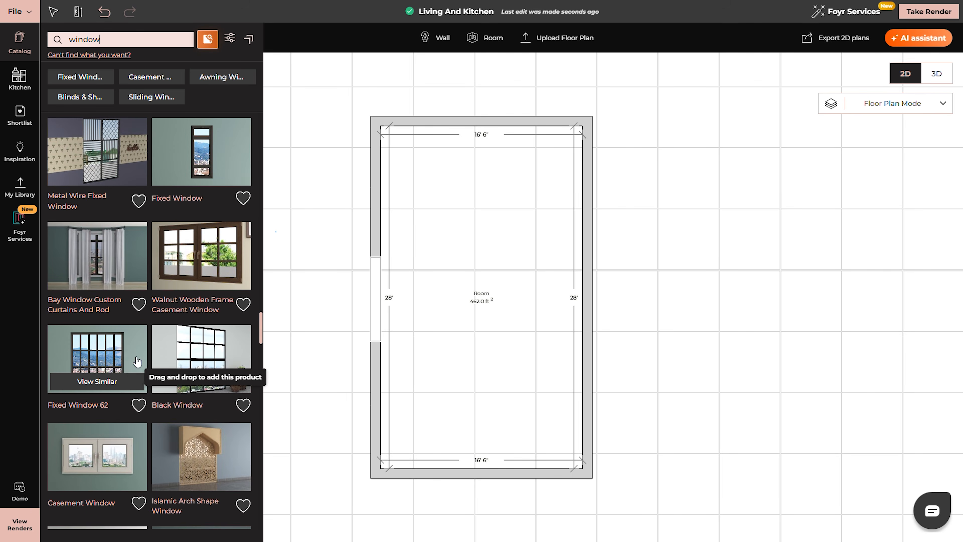
pyautogui.click(122, 353)
pyautogui.click(589, 225)
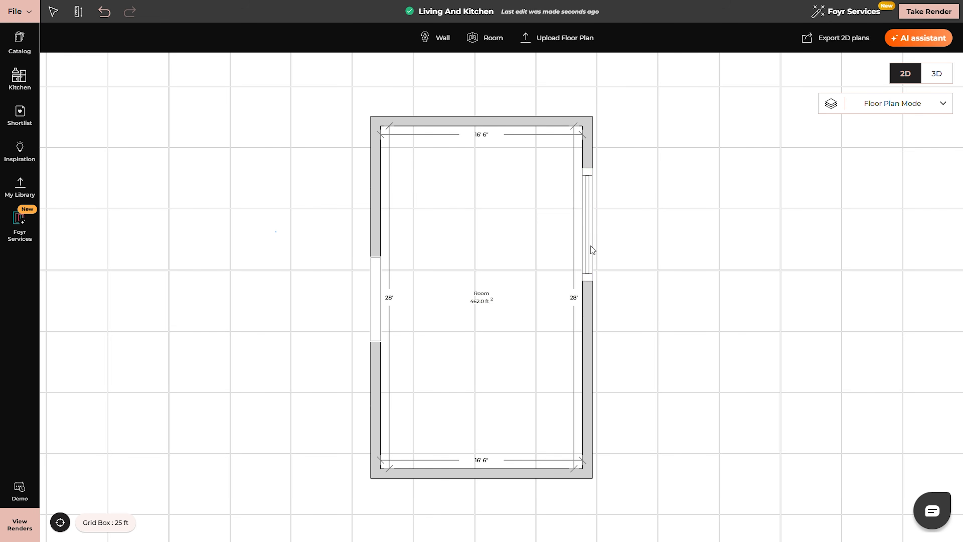
# Set the window's width to 8 ft and place one copy below it and another in the bottom wall
pyautogui.moveTo(589, 279); pyautogui.dragTo(587, 272)
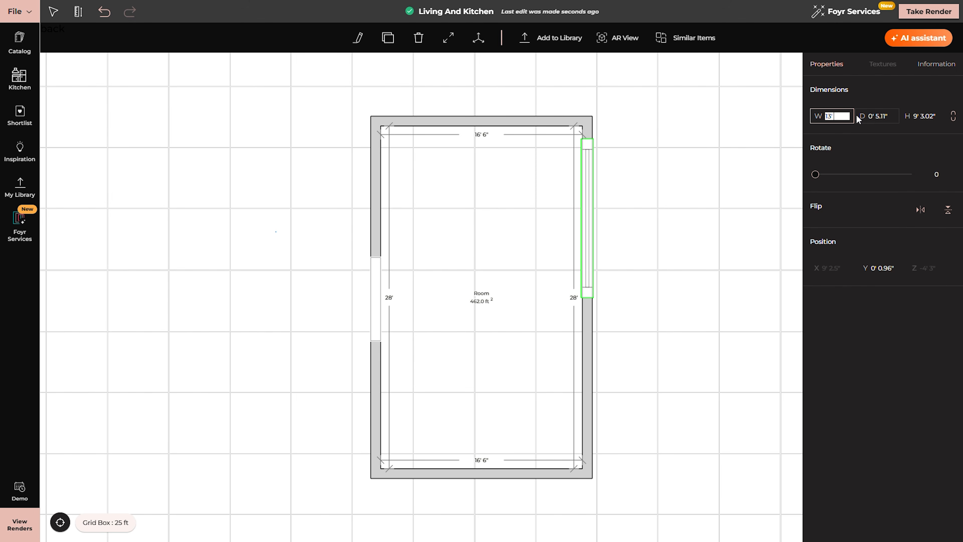
pyautogui.write("15'")
pyautogui.click(785, 196)
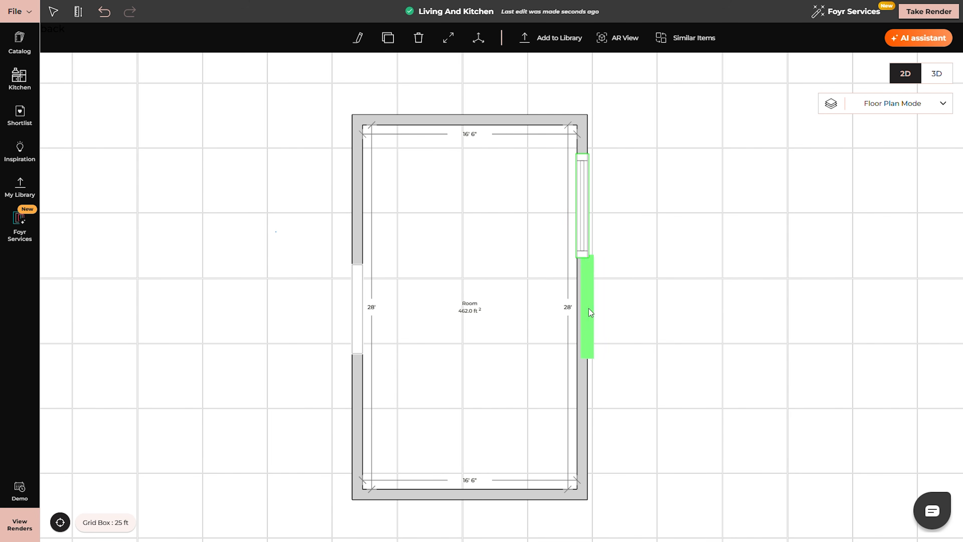
pyautogui.click(584, 339)
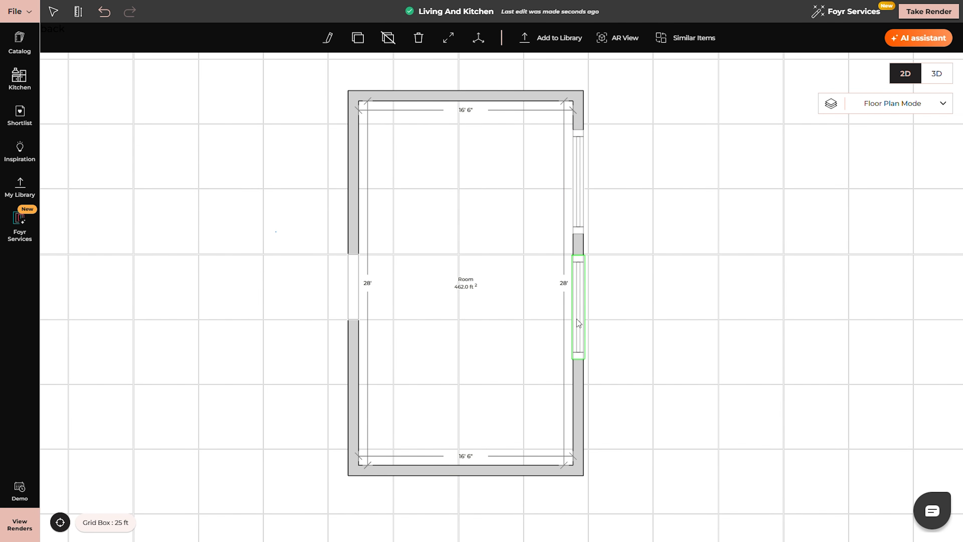
pyautogui.click(434, 474)
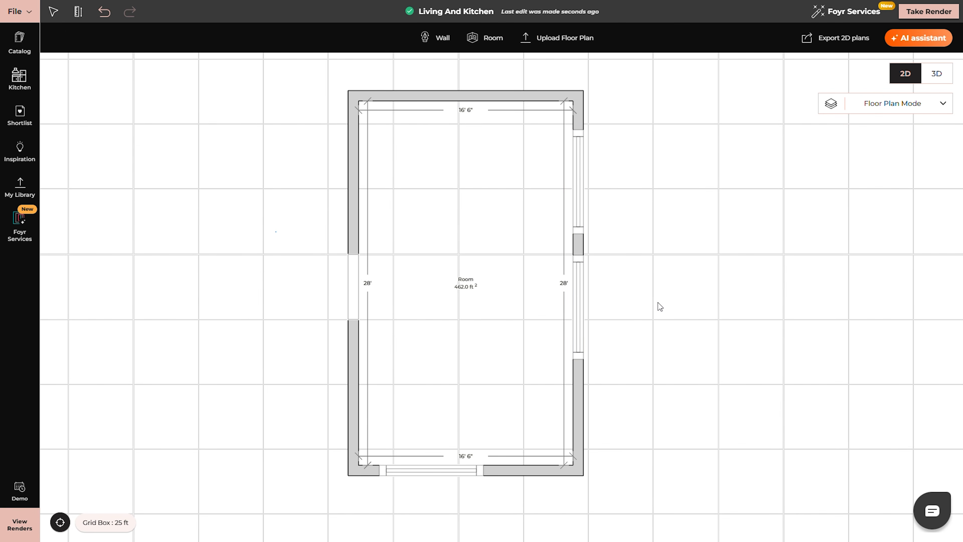
# In 3D, raise the lower edges of the two windows on the long wall, making the first about 6 ft 1 in high
pyautogui.click(932, 77)
pyautogui.moveTo(528, 324); pyautogui.dragTo(724, 351)
pyautogui.click(849, 296)
pyautogui.click(505, 265)
pyautogui.keyDown('shift'); pyautogui.click(323, 275); pyautogui.keyUp('shift')
pyautogui.keyDown('shift'); pyautogui.click(810, 310); pyautogui.keyUp('shift')
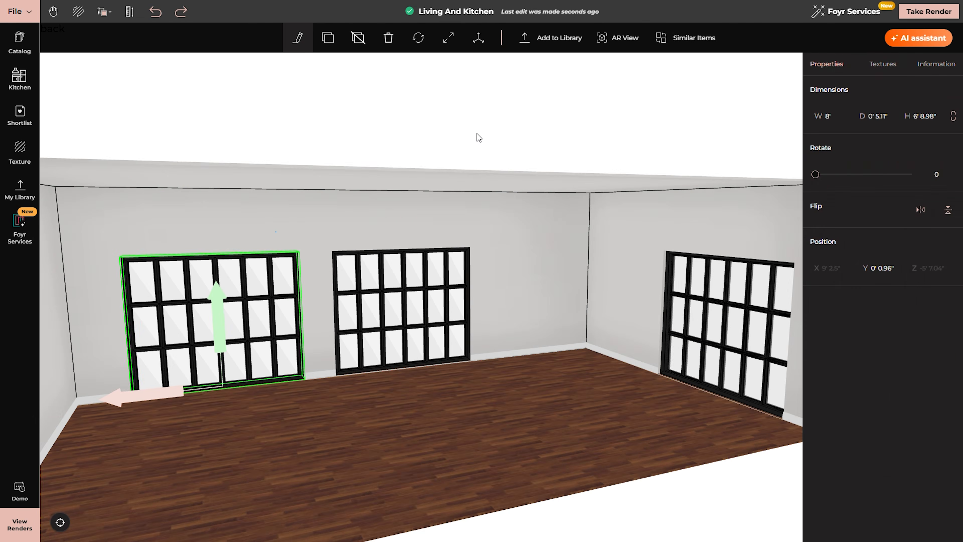
pyautogui.click(449, 38)
pyautogui.click(222, 391)
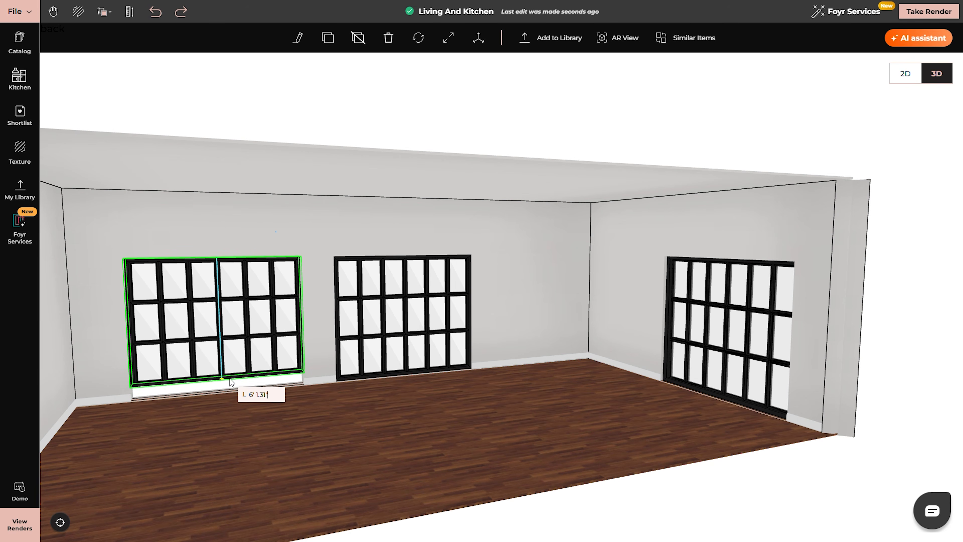
pyautogui.click(403, 374)
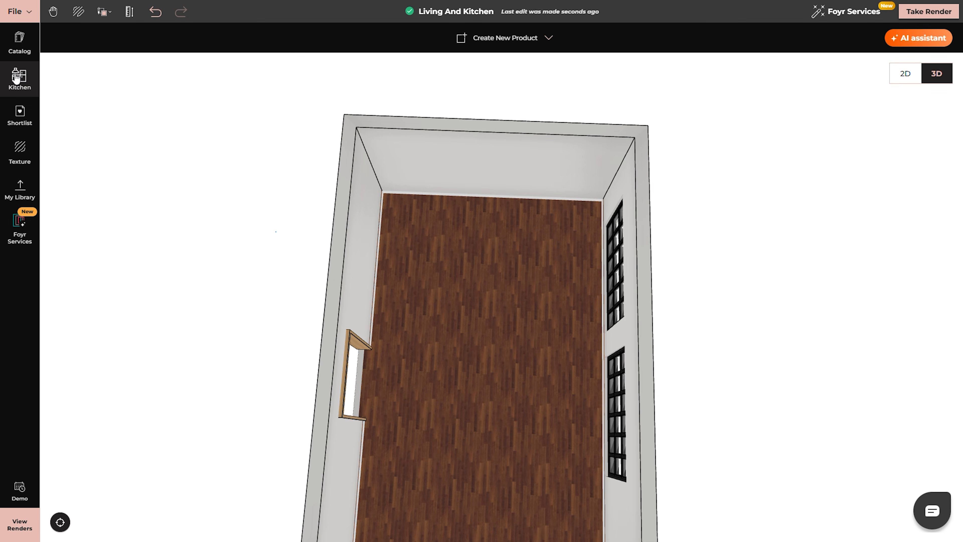
# Look through the kitchen collection's cabinet styles, accessories, and kitchen and dining furniture
pyautogui.click(17, 78)
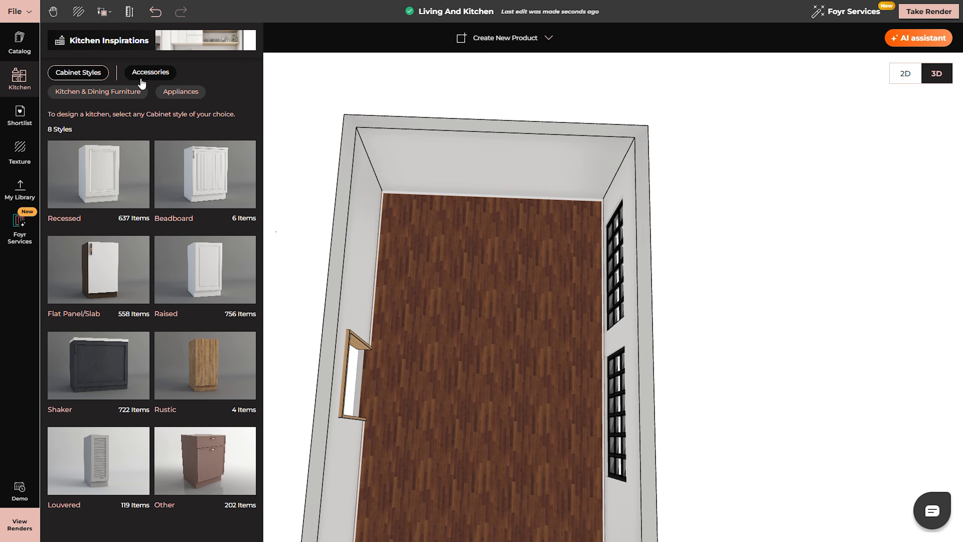
pyautogui.click(149, 73)
pyautogui.click(52, 35)
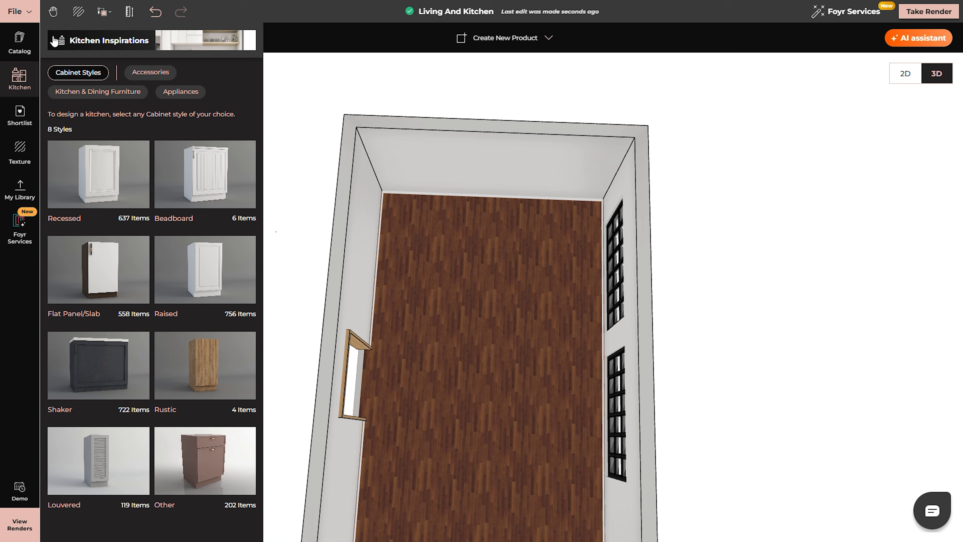
pyautogui.click(83, 92)
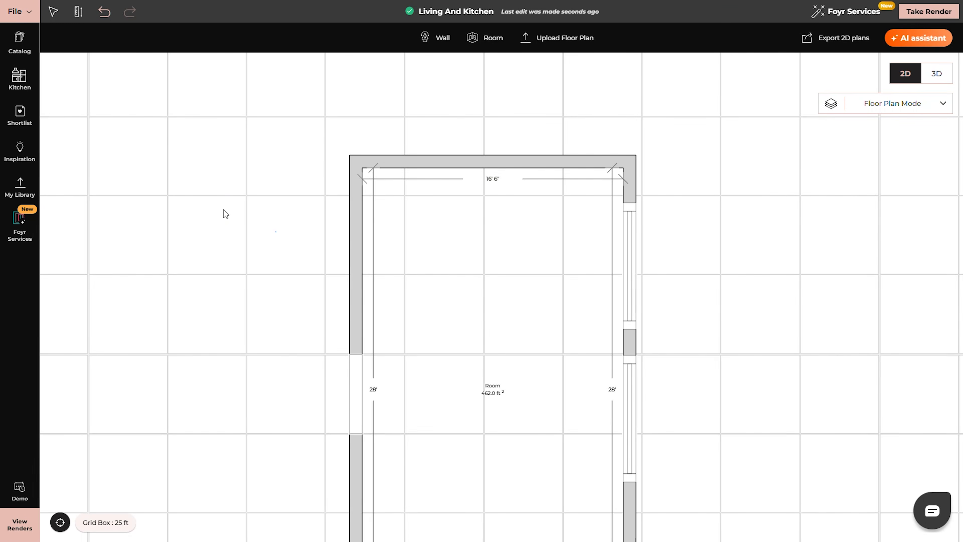
# Open the inspiration "Breakfast Bar For A Social Kitchen" and shortlist all of its products
pyautogui.click(28, 163)
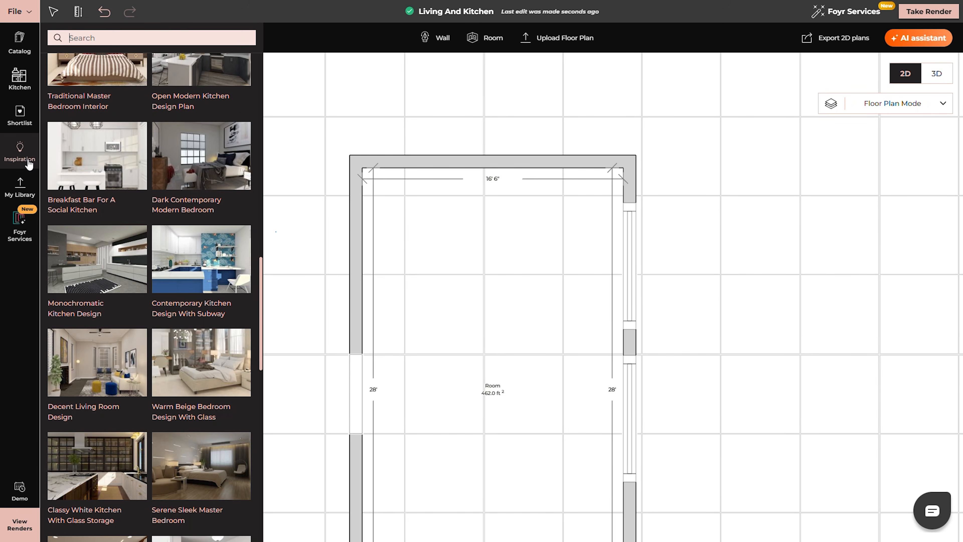
pyautogui.click(92, 143)
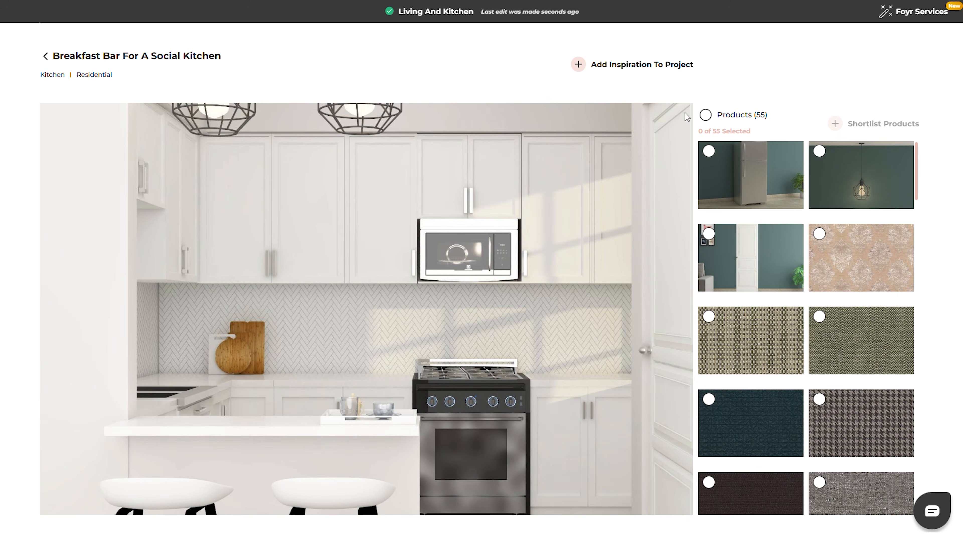
pyautogui.click(705, 115)
pyautogui.click(835, 124)
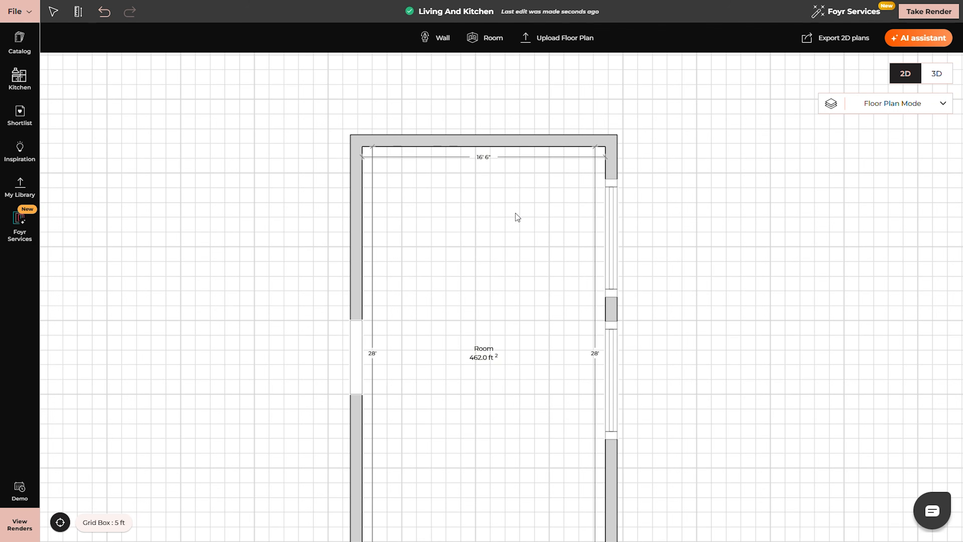
# Place the shortlisted Transitional Kitchen Cabinet With Sink against the left wall near the room's top-left corner
pyautogui.click(19, 115)
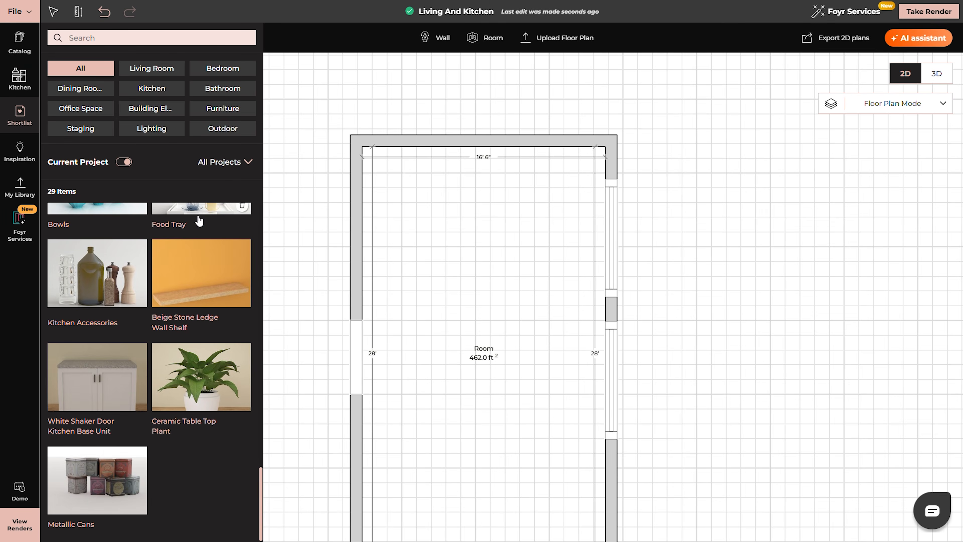
pyautogui.scroll(15, 211, 220)
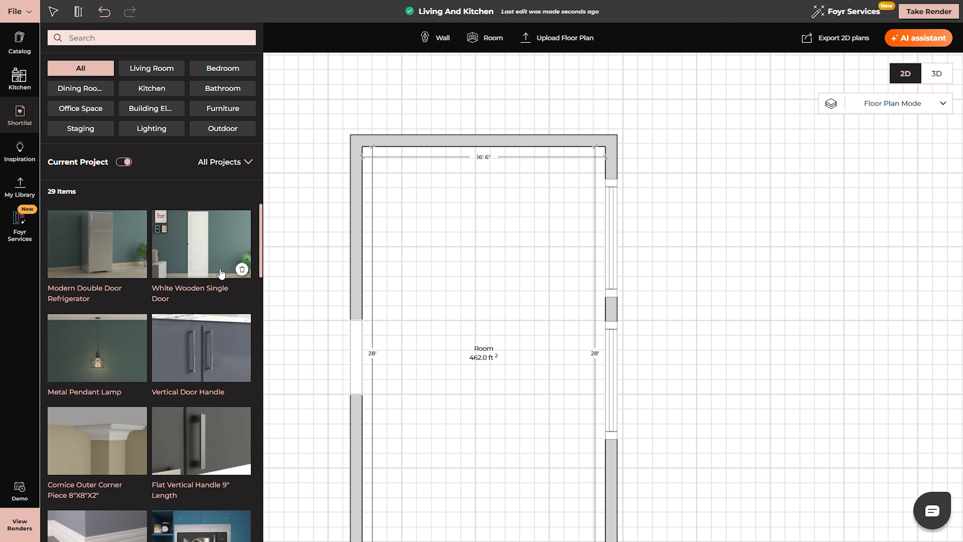
pyautogui.scroll(-6, 160, 271)
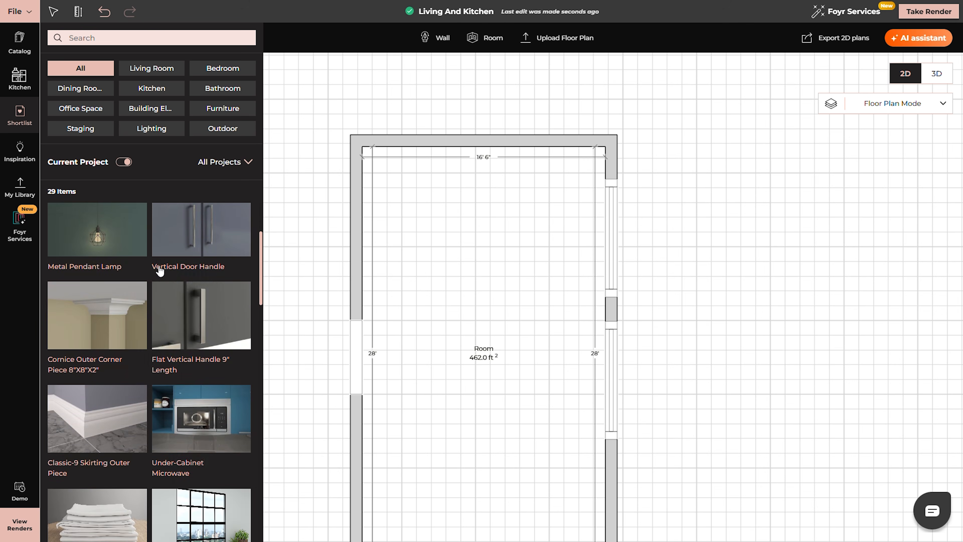
pyautogui.scroll(-5, 160, 270)
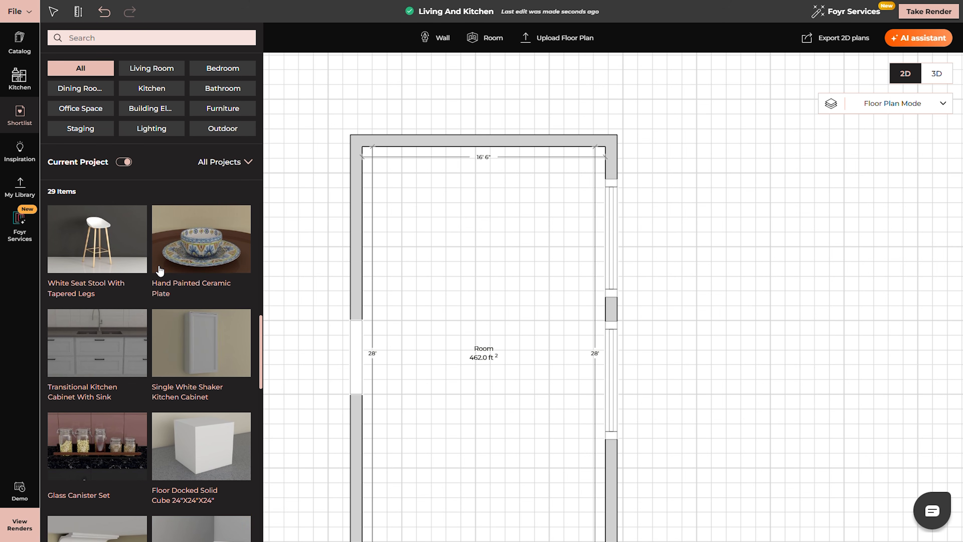
pyautogui.click(119, 350)
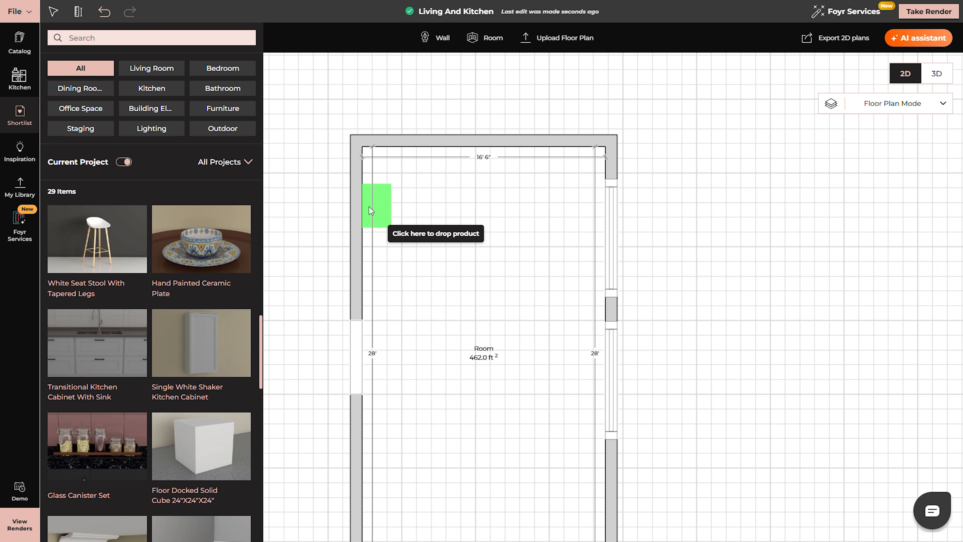
pyautogui.click(376, 204)
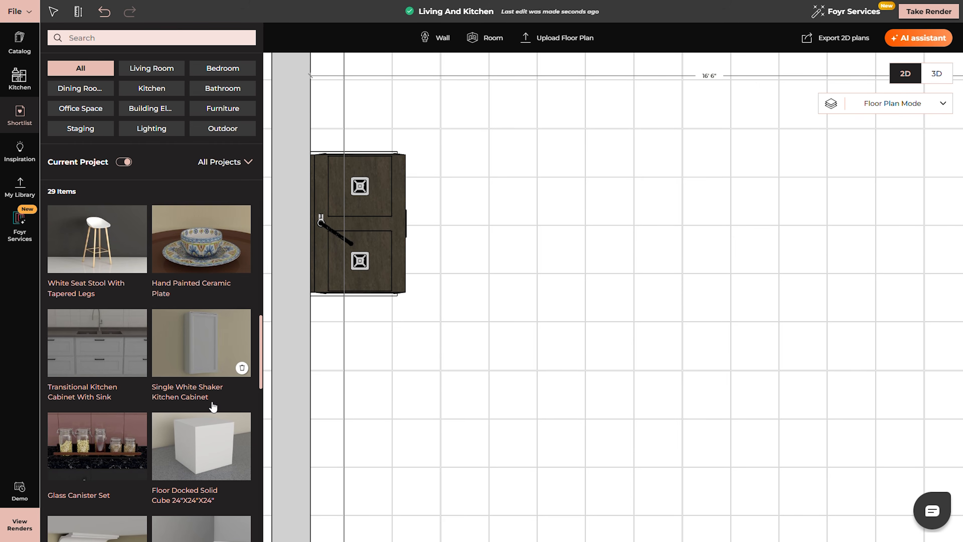
# Place the Floor Docked Solid Cube 24"X24"X24" in the room's top-left corner and move the sink cabinet up against it
pyautogui.click(387, 163)
pyautogui.click(366, 216)
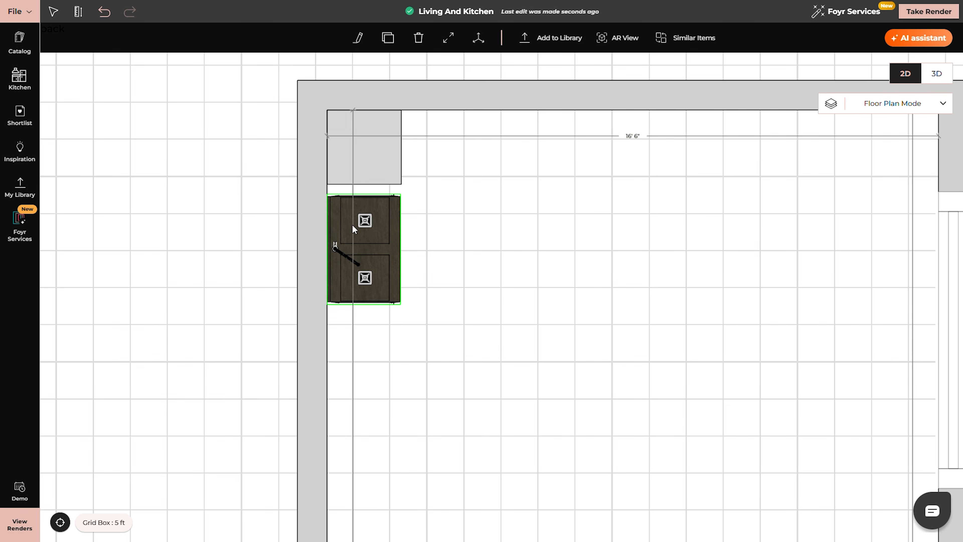
pyautogui.click(436, 249)
# Widen the corner cube along the top wall by stretching its right side
pyautogui.click(324, 161)
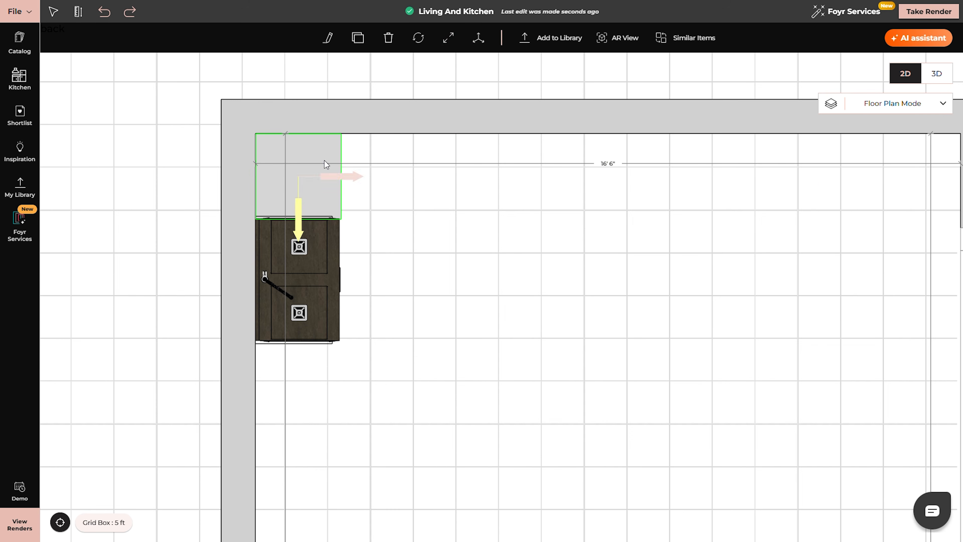
pyautogui.click(449, 45)
pyautogui.moveTo(341, 176); pyautogui.dragTo(387, 176)
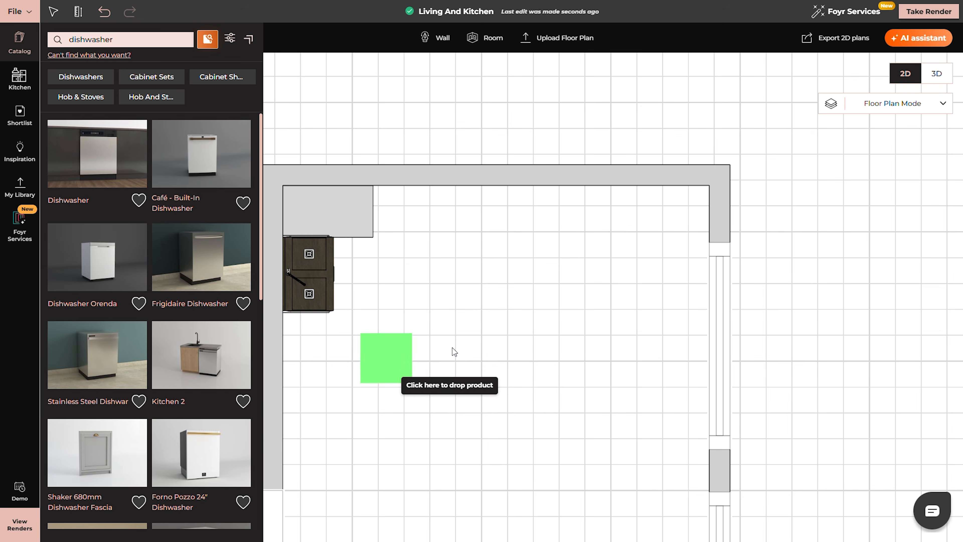
# Place a dishwasher against the left wall directly below the sink cabinet
pyautogui.click(307, 334)
pyautogui.scroll(3, 319, 340)
pyautogui.click(419, 38)
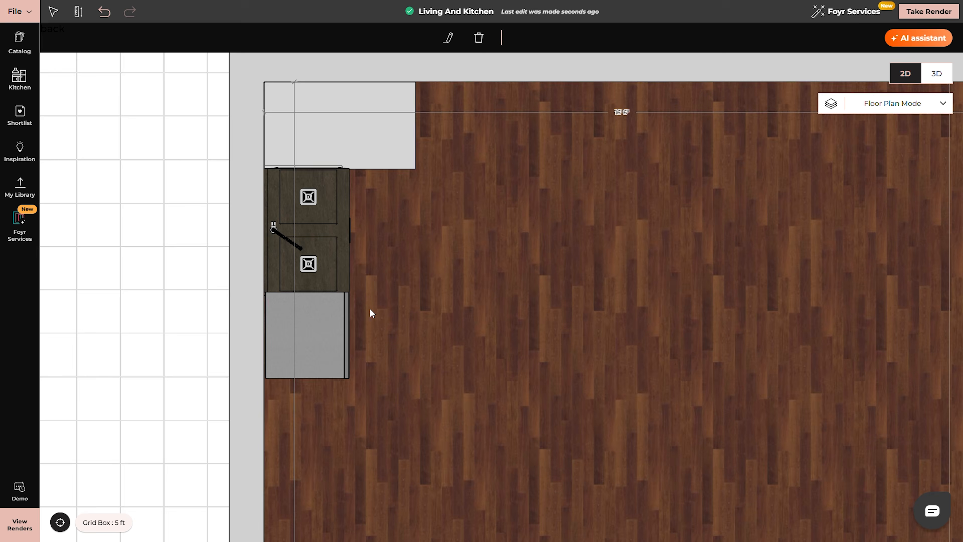
# Stretch the white corner cube vertically to about 2' 11" beside the sink cabinet
pyautogui.scroll(-3, 379, 327)
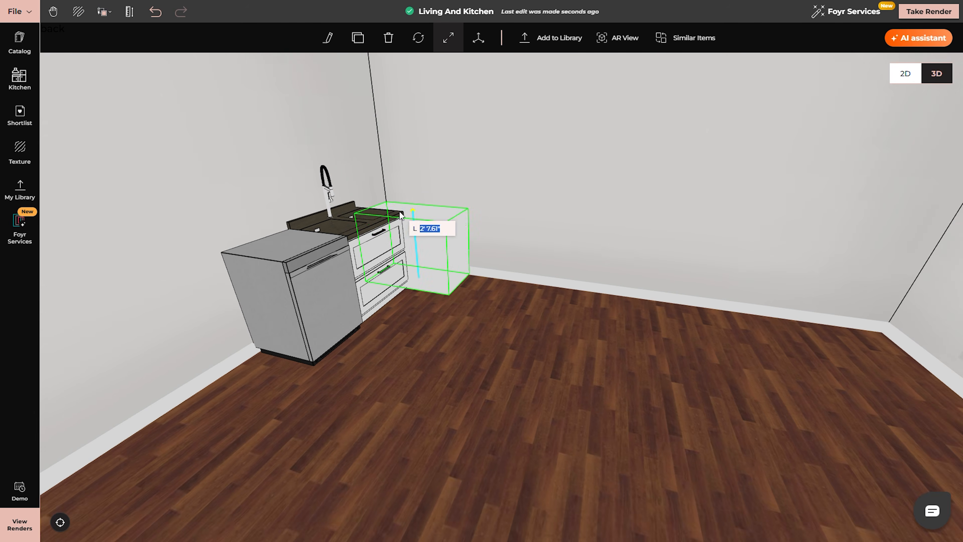
pyautogui.scroll(1, 403, 213)
pyautogui.hotkey('ctrl', 'z')
pyautogui.moveTo(469, 280); pyautogui.dragTo(575, 226)
pyautogui.scroll(4, 575, 226)
pyautogui.click(448, 37)
pyautogui.click(320, 167)
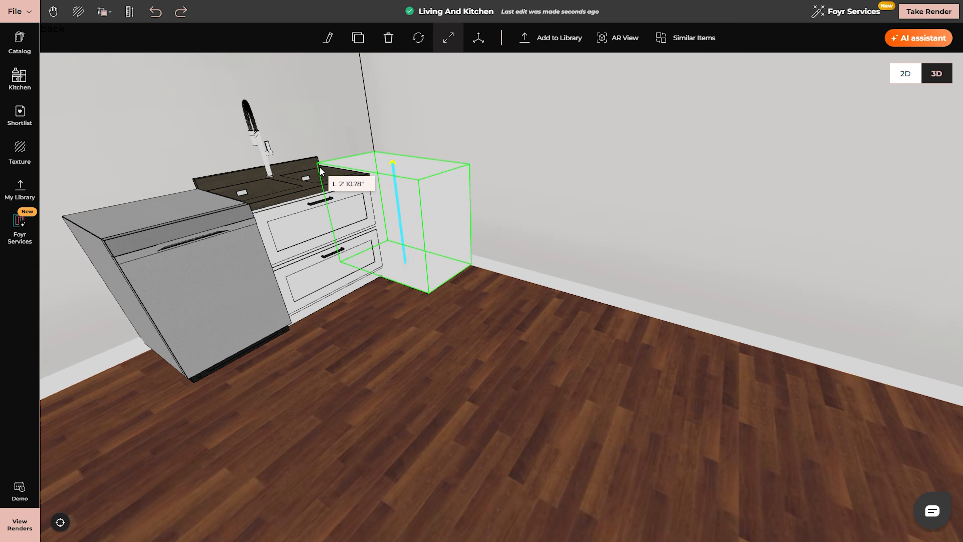
pyautogui.press('Escape')
pyautogui.scroll(-3, 503, 219)
pyautogui.scroll(-2, 576, 282)
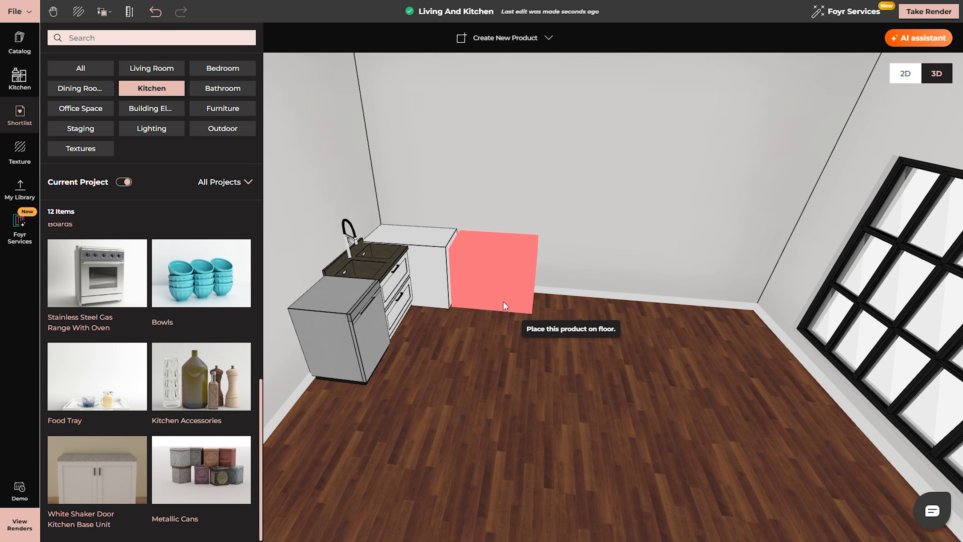
# Place the White Shaker Door Kitchen Base Unit beside the corner cube and the Stainless Steel Gas Range With Oven next to it
pyautogui.click(502, 304)
pyautogui.scroll(4, 501, 284)
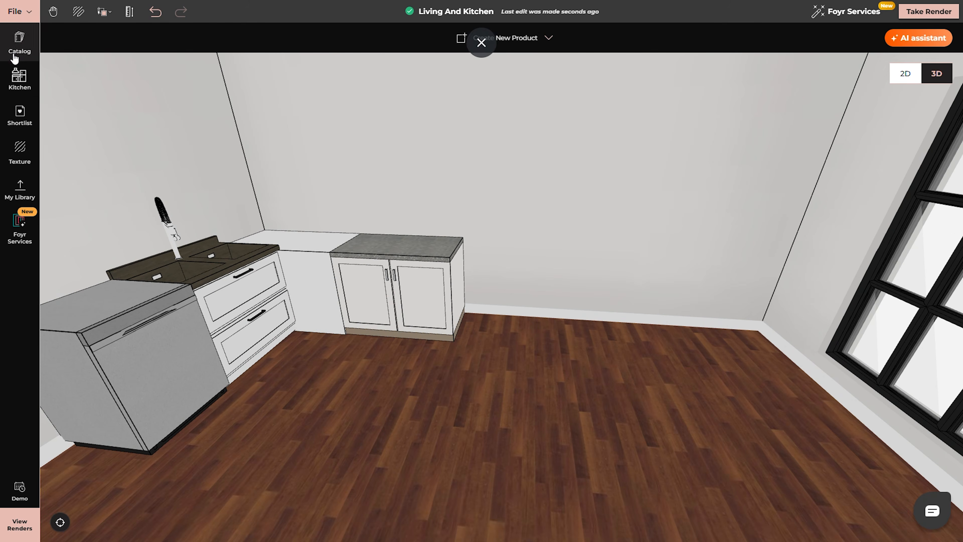
pyautogui.click(21, 131)
pyautogui.click(86, 274)
pyautogui.click(497, 325)
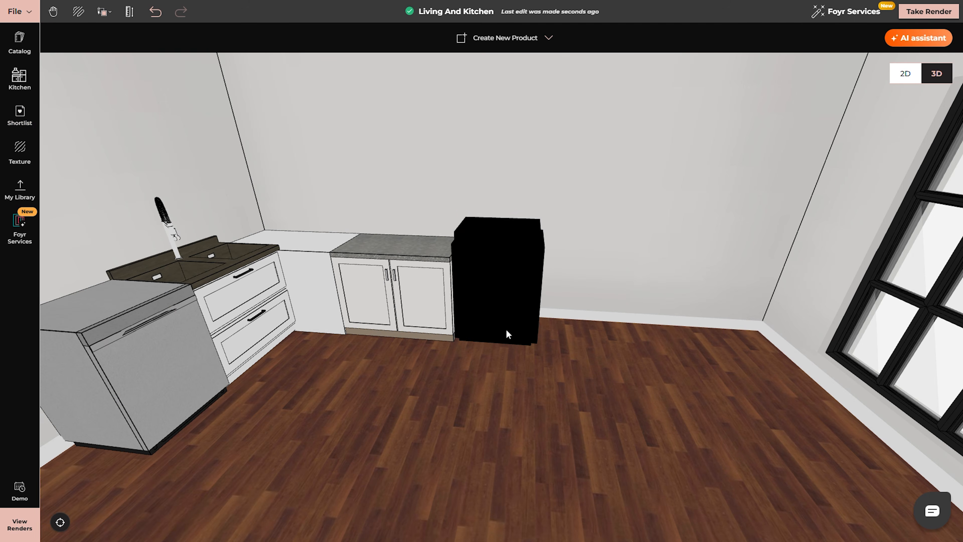
# Place a second White Shaker Door Kitchen Base Unit on the far side of the range, fitting the range between both units
pyautogui.click(593, 326)
pyautogui.moveTo(513, 356); pyautogui.dragTo(533, 367)
pyautogui.click(493, 332)
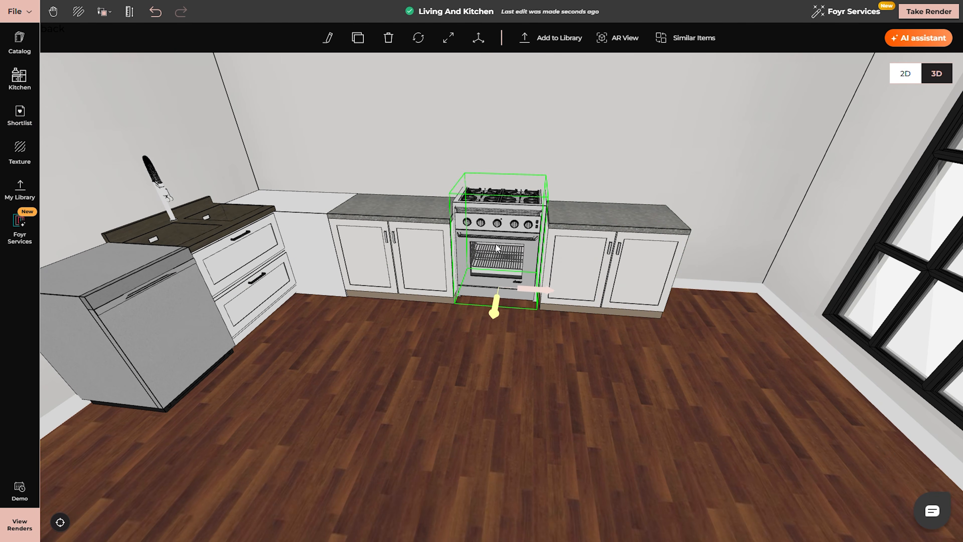
pyautogui.click(495, 243)
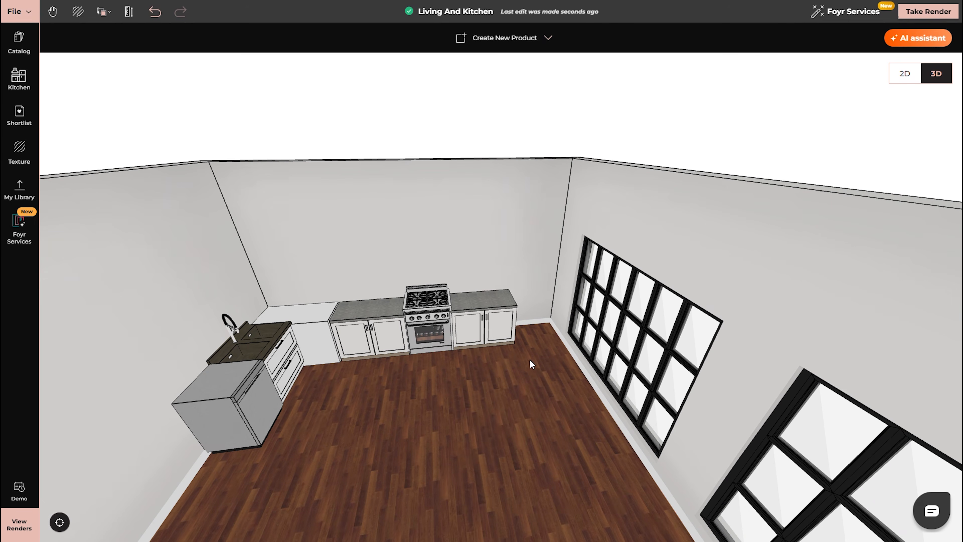
# Place the 4 Door Pantry W27xh84 from the Recessed tall units in the corner between the base unit and the window wall
pyautogui.click(19, 78)
pyautogui.click(222, 61)
pyautogui.scroll(-3, 213, 204)
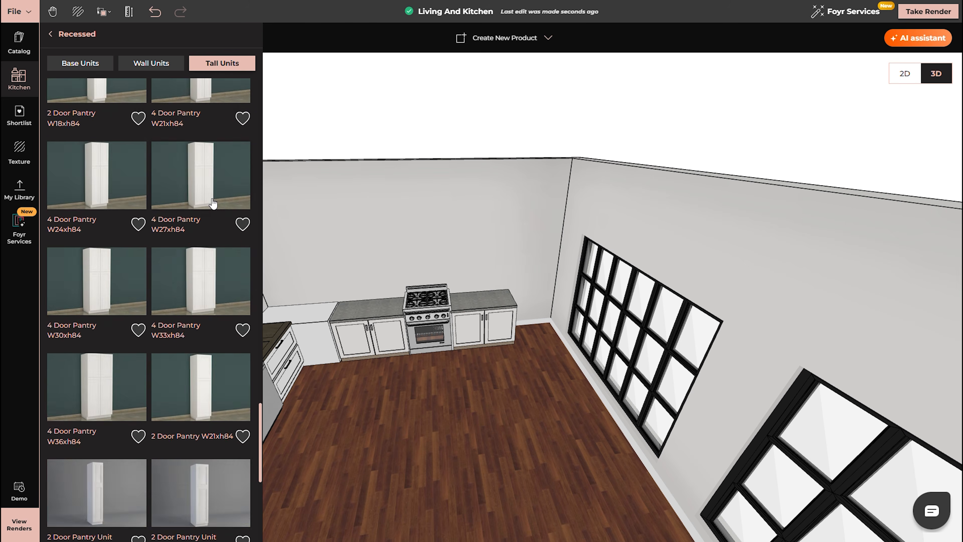
pyautogui.click(213, 204)
pyautogui.click(526, 330)
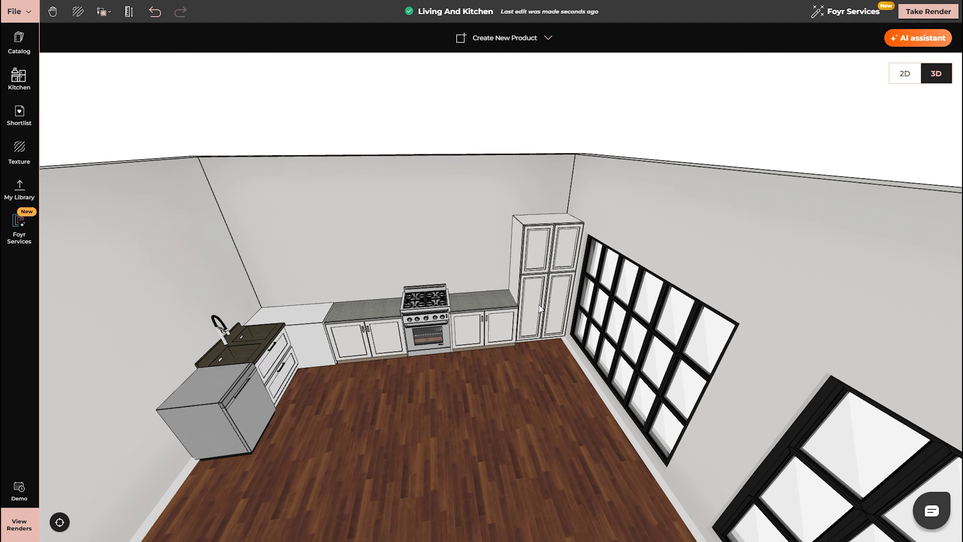
pyautogui.click(542, 310)
pyautogui.moveTo(470, 316); pyautogui.dragTo(573, 346)
pyautogui.scroll(4, 238, 389)
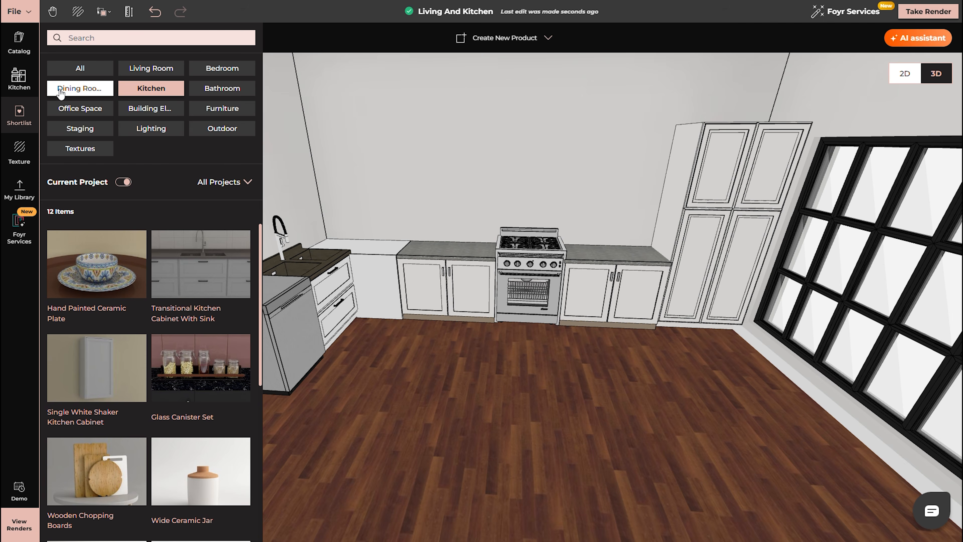
# Search the catalog for backsplash and cover the wall above the range-side counters with white brick tiling
pyautogui.click(22, 82)
pyautogui.click(19, 54)
pyautogui.click(128, 36)
pyautogui.write('back')
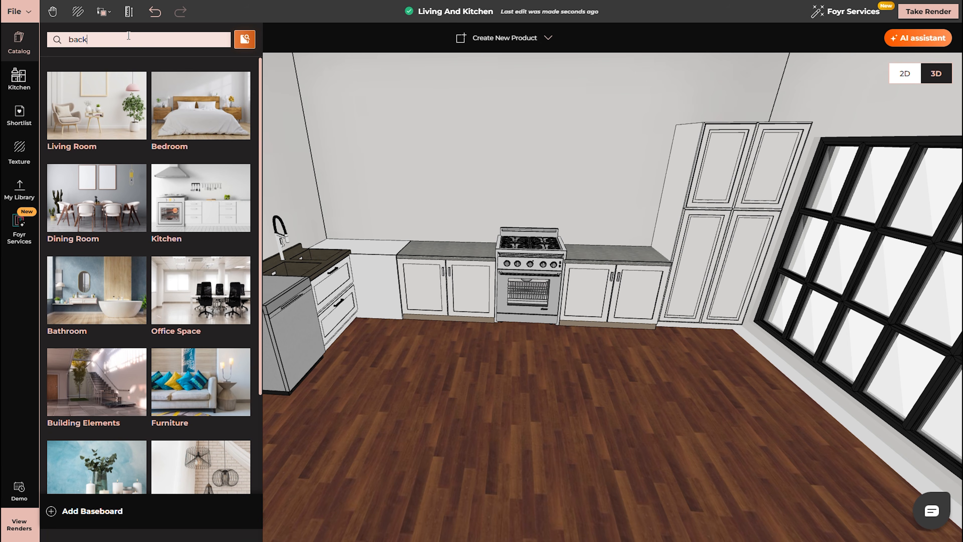
pyautogui.write('splash')
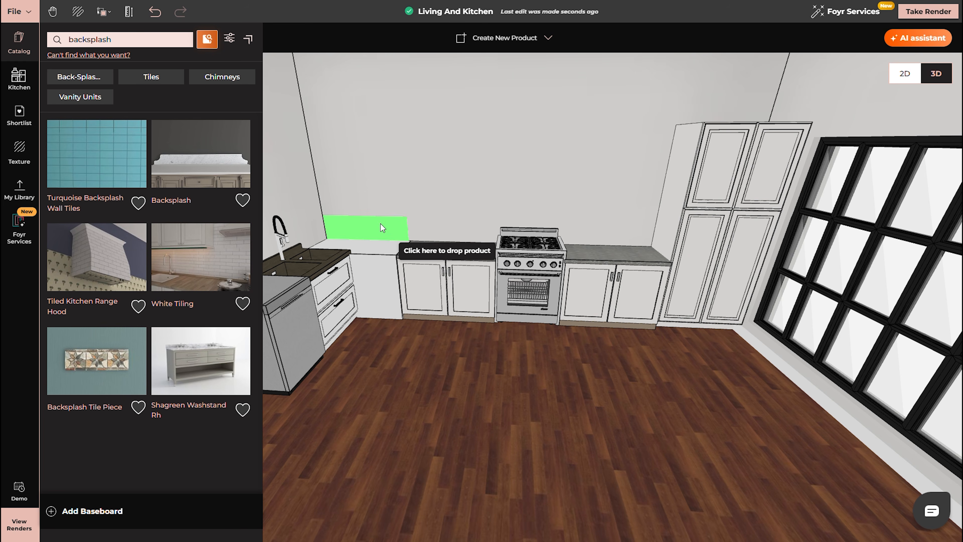
pyautogui.click(381, 223)
pyautogui.moveTo(492, 294); pyautogui.dragTo(493, 185)
pyautogui.click(705, 413)
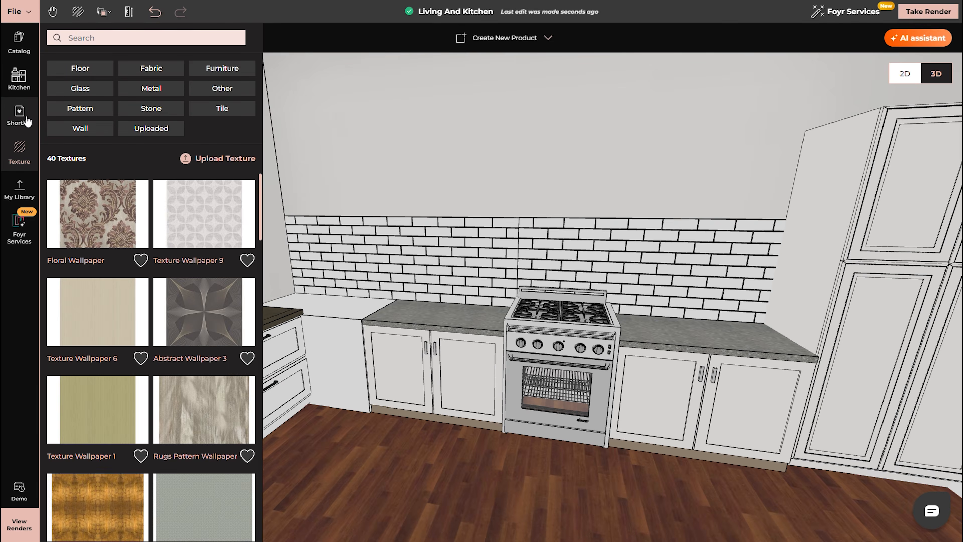
# Set the shortlisted Glass Canister Set, Wooden Chopping Boards and Kitchen Accessories on the counters along the range wall
pyautogui.click(19, 115)
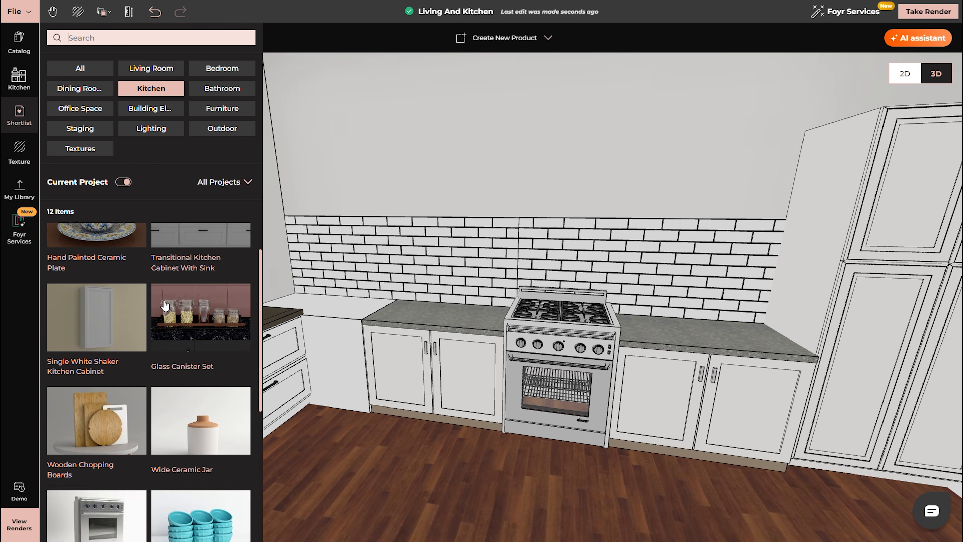
pyautogui.click(720, 332)
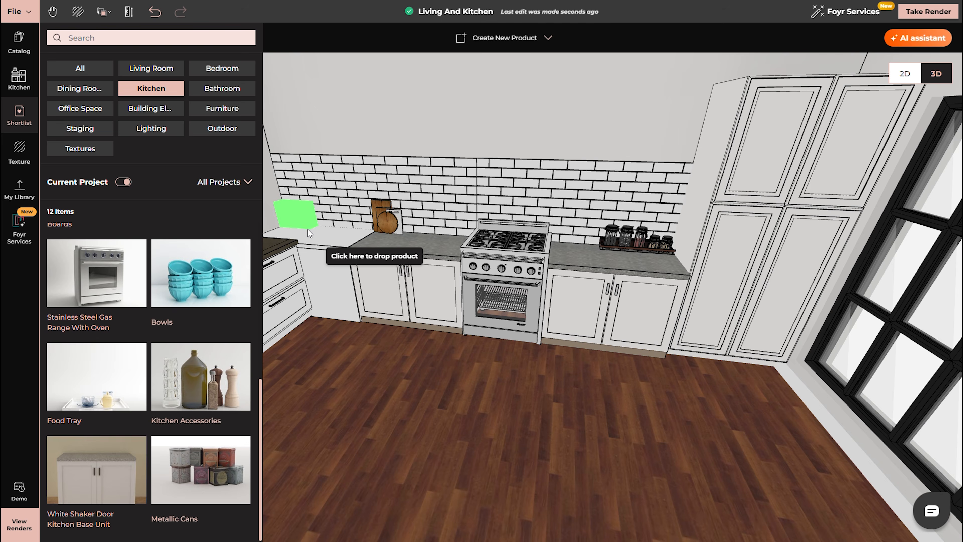
pyautogui.click(309, 232)
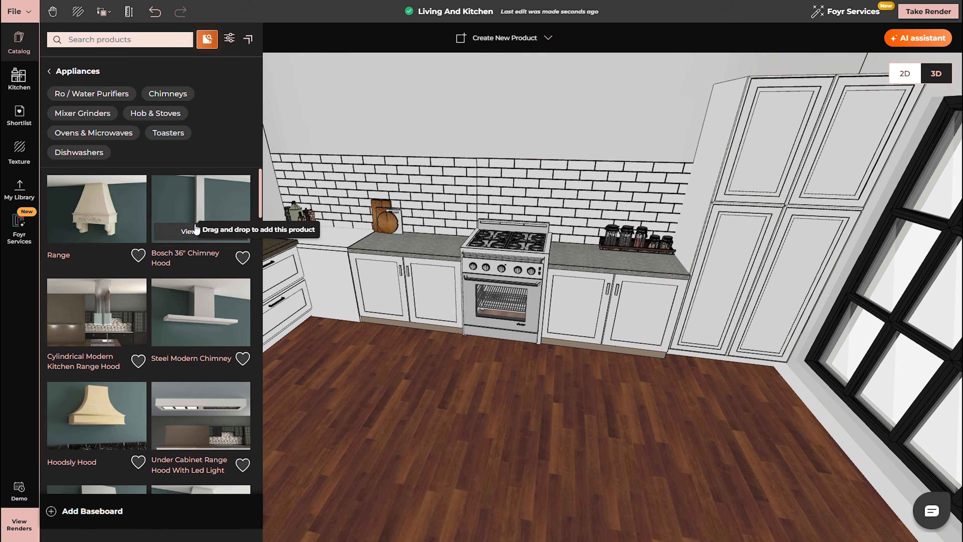
# Mount the Contemporary Slanted Side Absorption Vent on the wall above the gas range
pyautogui.scroll(-8, 196, 230)
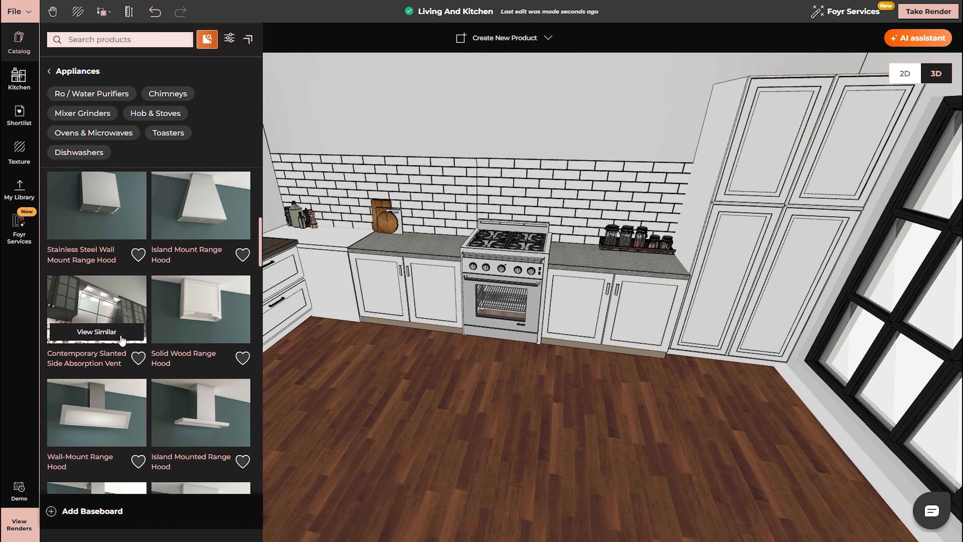
pyautogui.click(106, 309)
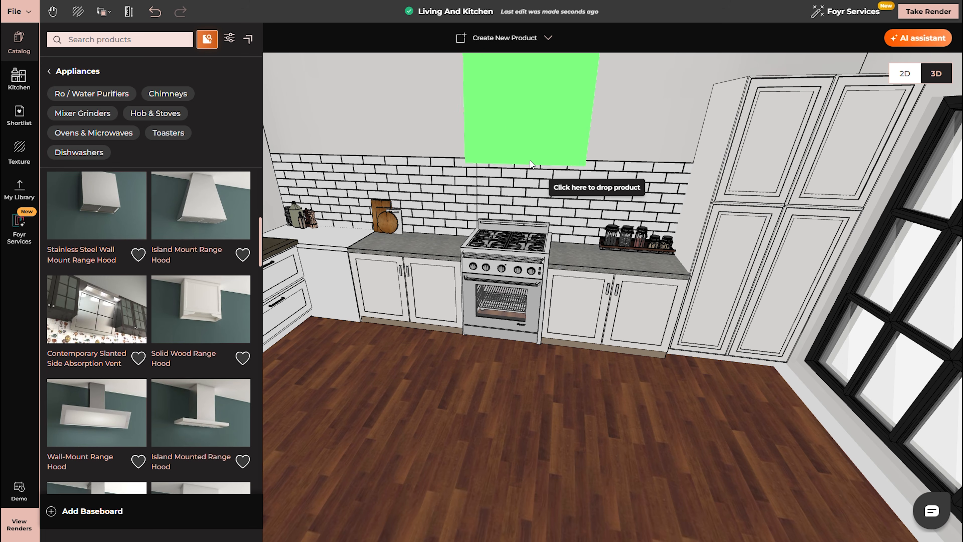
pyautogui.click(522, 158)
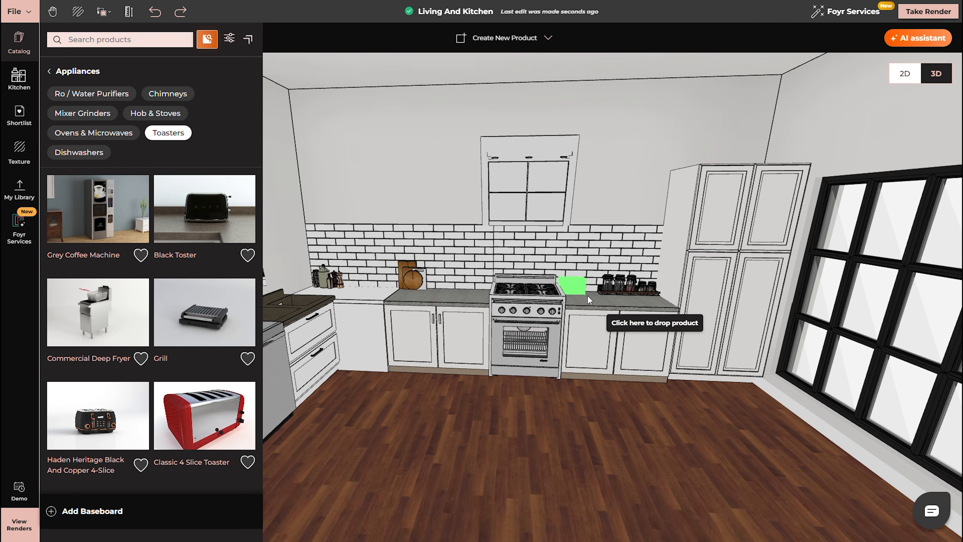
# Place a toaster on the counter beside the glass canisters and a stand mixer on the corner counter
pyautogui.click(587, 295)
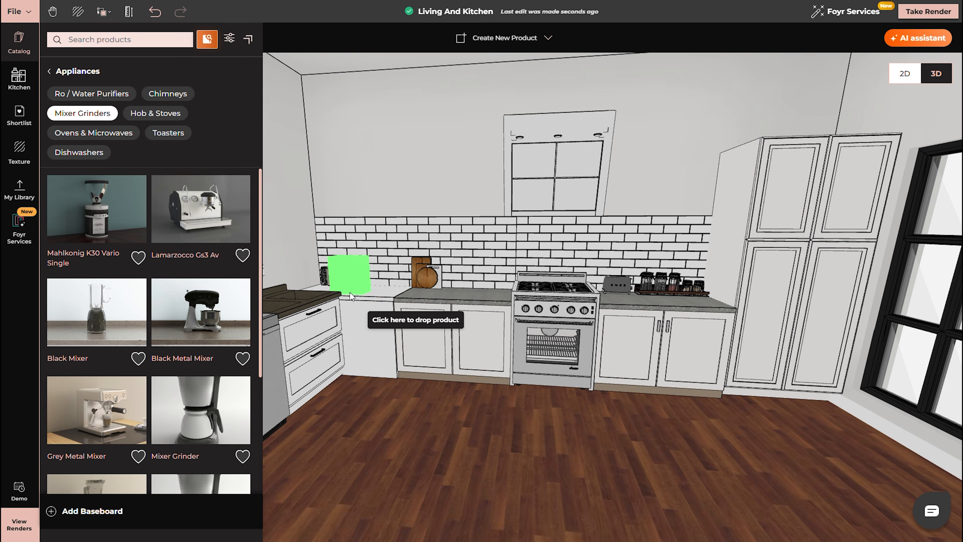
pyautogui.click(379, 282)
# Hang white shaker wall cabinets above the backsplash on both sides of the vent
pyautogui.click(20, 48)
pyautogui.scroll(6, 175, 330)
pyautogui.click(119, 366)
pyautogui.click(490, 217)
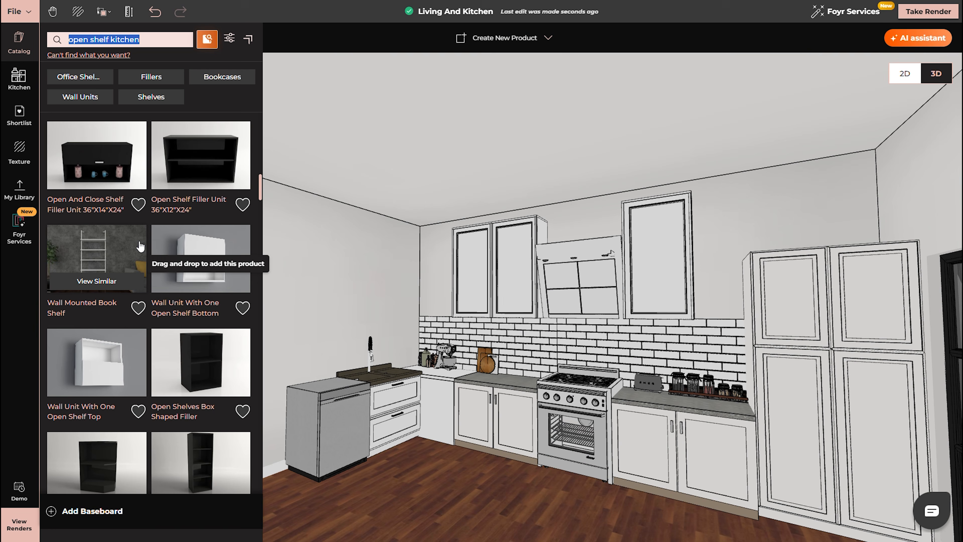
# Place the Corner Wall Shelf With Open Storage in the wall corner above the sink counter, lined up with the wall cabinets
pyautogui.scroll(-5, 140, 255)
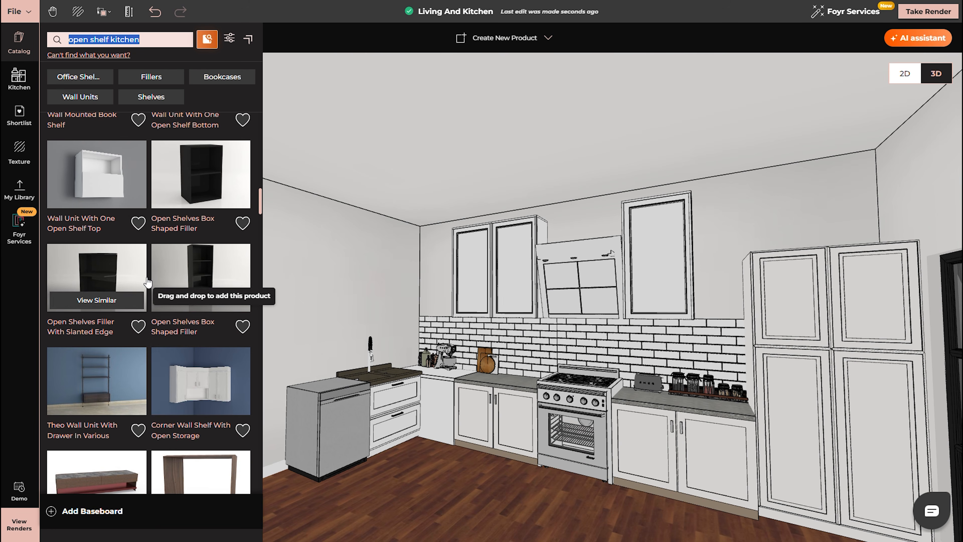
pyautogui.click(191, 373)
pyautogui.click(396, 345)
pyautogui.scroll(3, 395, 337)
pyautogui.click(393, 334)
pyautogui.moveTo(371, 290); pyautogui.dragTo(370, 280)
pyautogui.moveTo(370, 279); pyautogui.dragTo(370, 274)
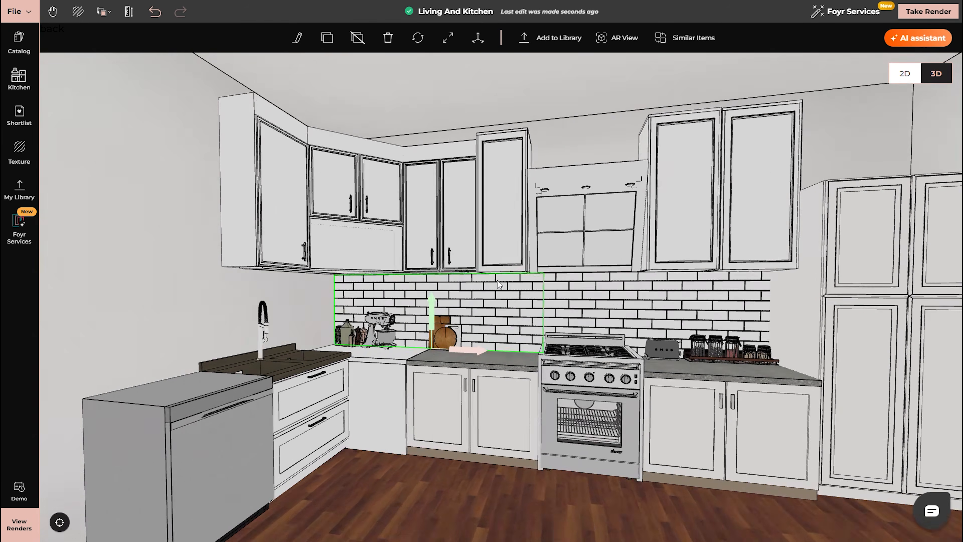
pyautogui.scroll(-4, 498, 280)
pyautogui.moveTo(594, 336); pyautogui.dragTo(607, 341)
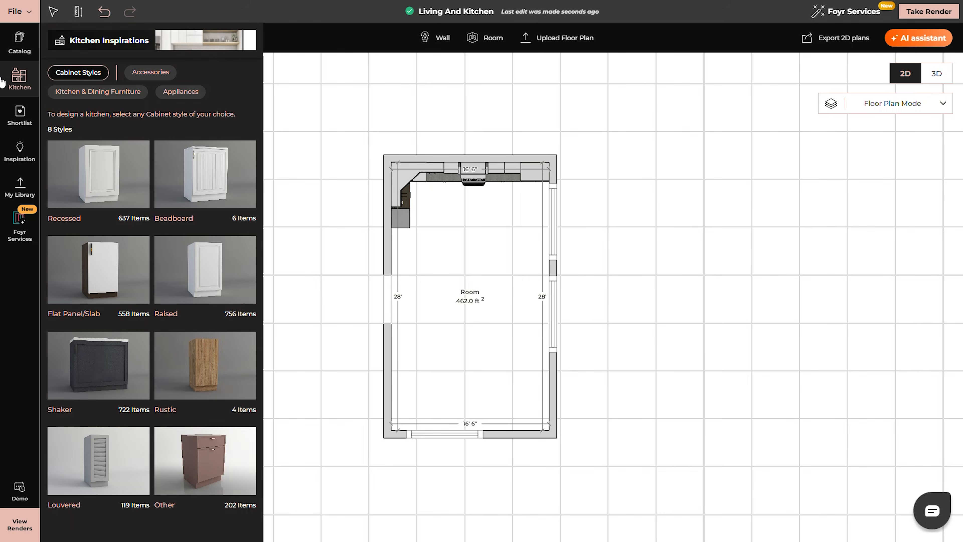
# Search the catalog for island and place a marble-topped kitchen island in the room, roughly centred in front of the range
pyautogui.click(21, 43)
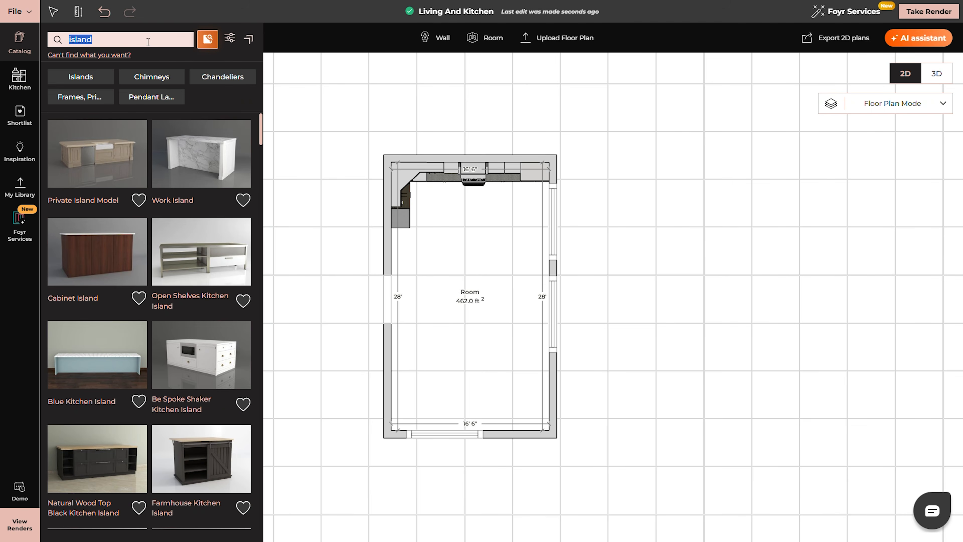
pyautogui.write('island')
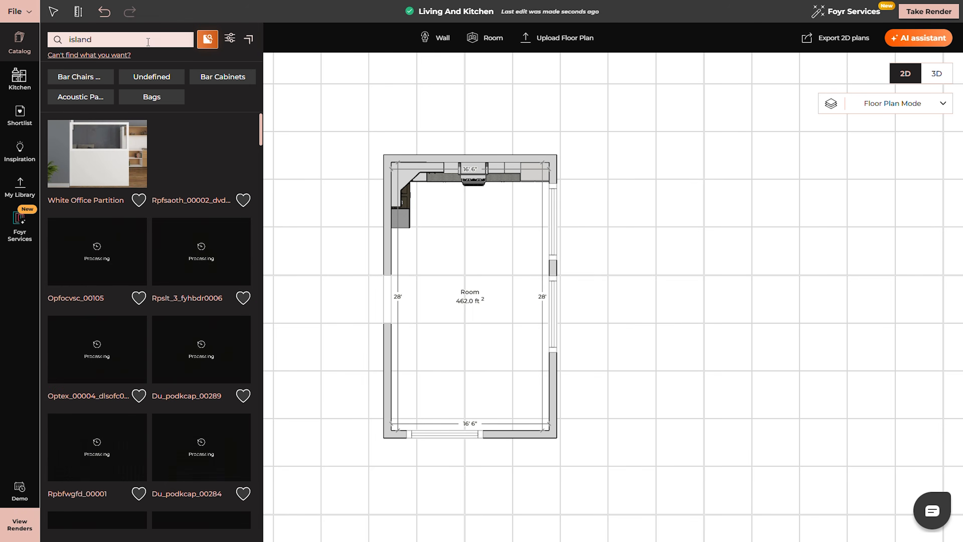
pyautogui.scroll(-5, 228, 163)
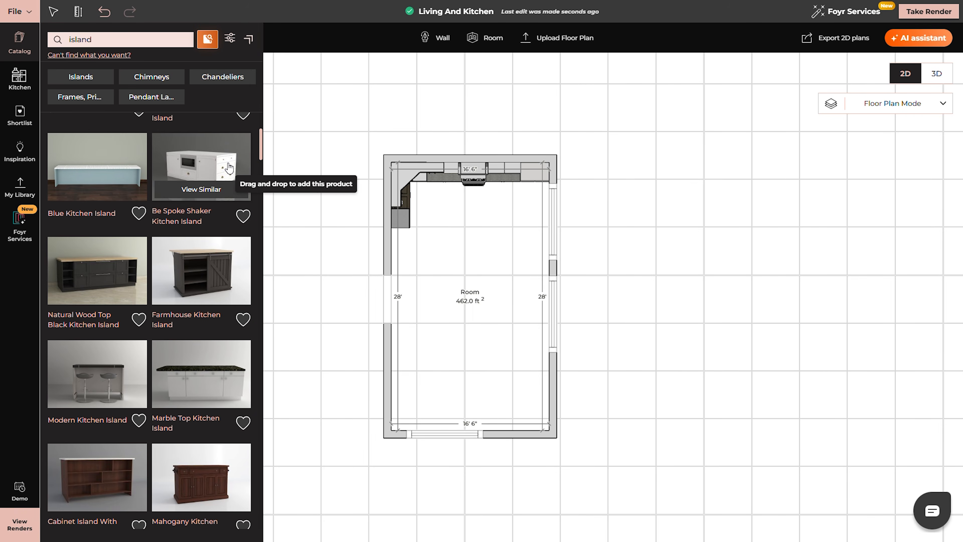
pyautogui.click(233, 169)
pyautogui.scroll(2, 481, 244)
pyautogui.scroll(-3, 215, 206)
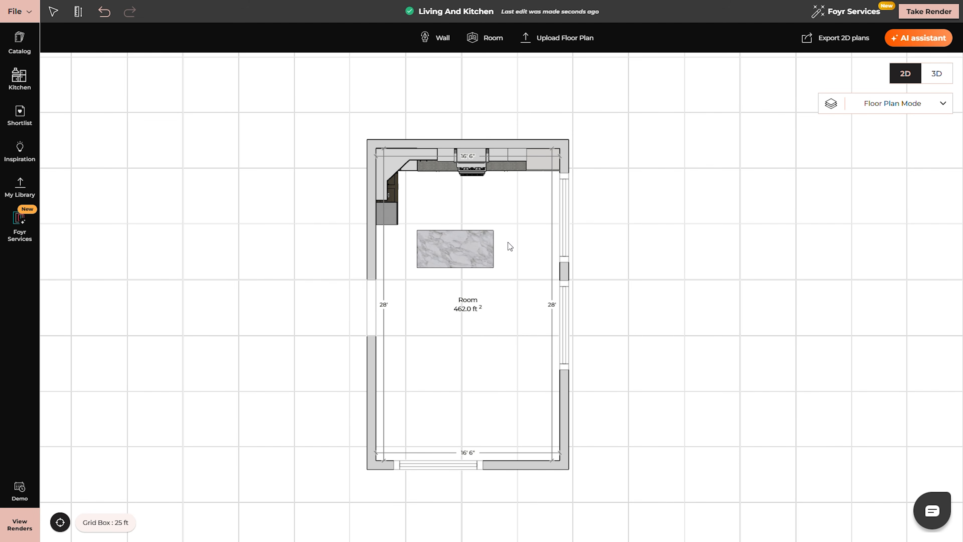
pyautogui.click(476, 244)
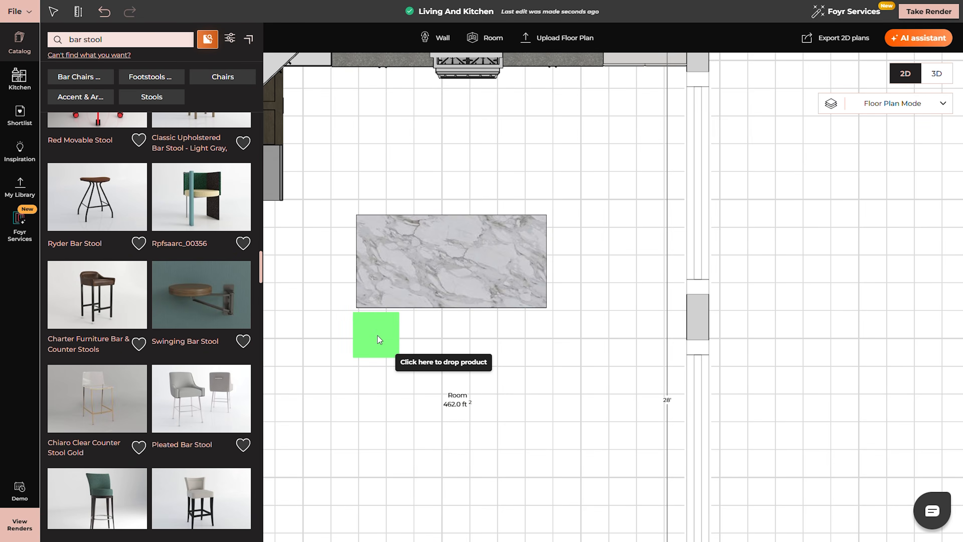
# Place the Charter Furniture Bar & Counter Stools model at the island and duplicate it to form a row of three
pyautogui.click(305, 335)
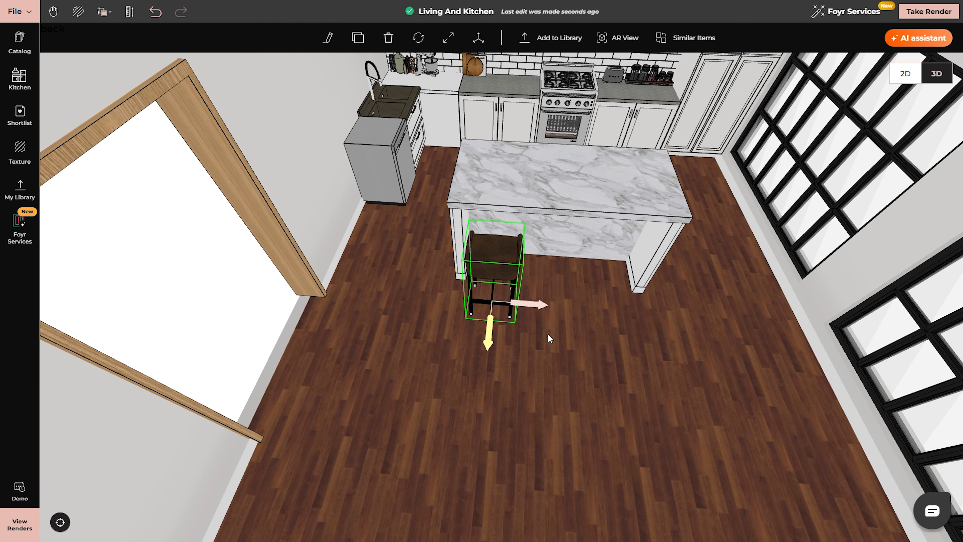
pyautogui.hotkey('ctrl', 'd')
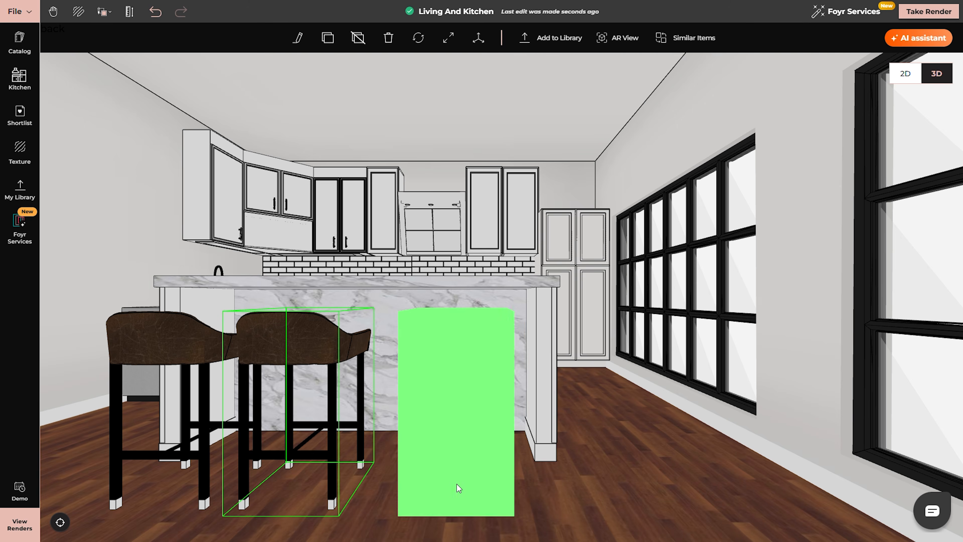
pyautogui.click(457, 484)
pyautogui.click(386, 489)
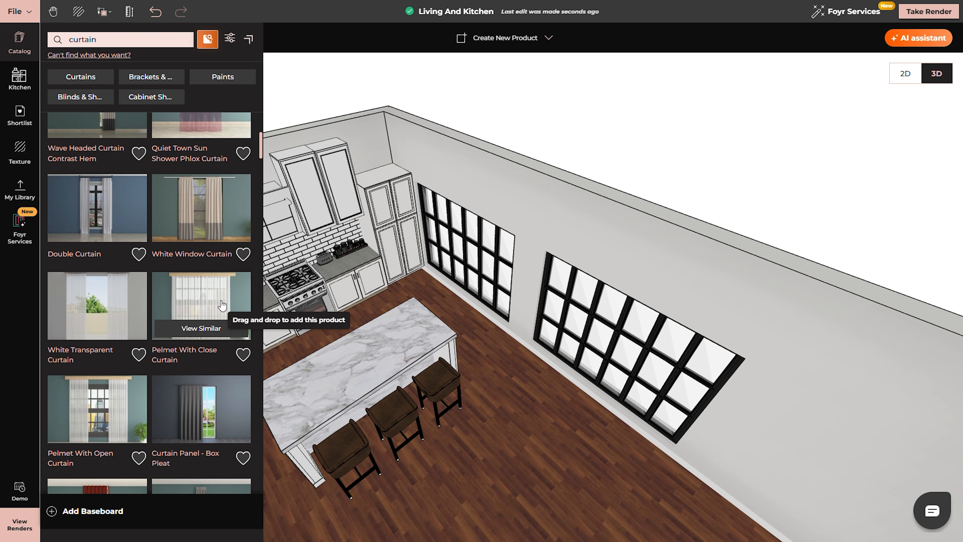
# Hang the Pelmet With Close Curtain over both windows on the side wall
pyautogui.moveTo(200, 305); pyautogui.dragTo(504, 408)
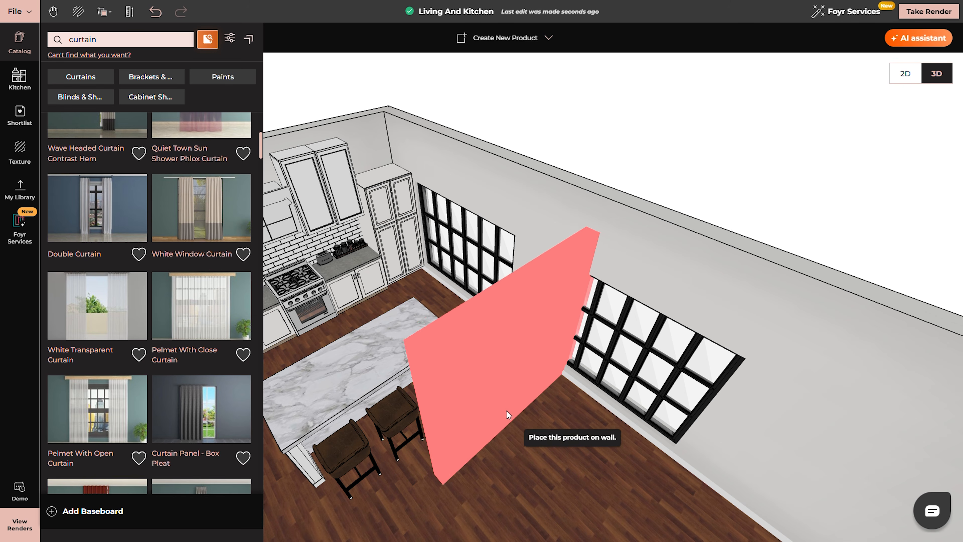
pyautogui.moveTo(505, 408); pyautogui.dragTo(537, 376)
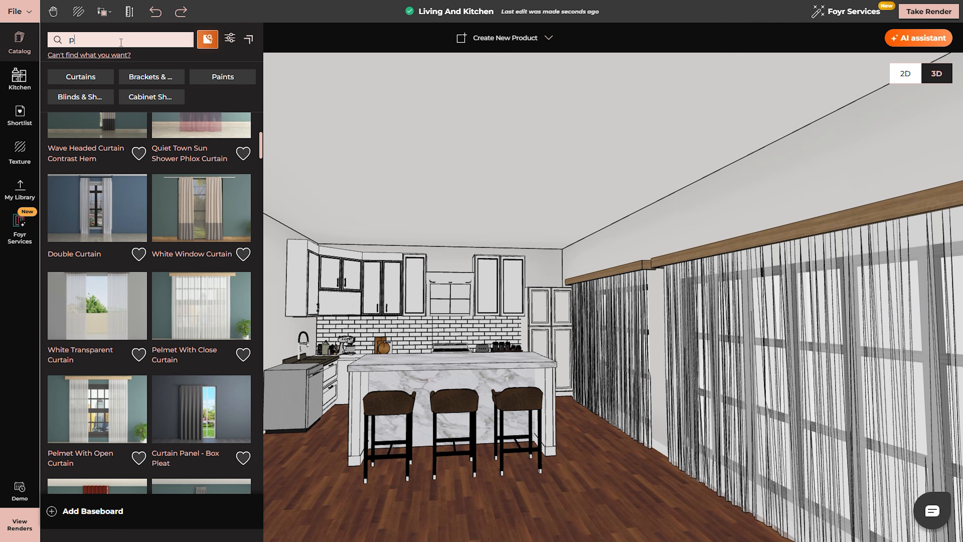
# Search the catalog for pendant light, hang the Rayden 3 Light Kitchen Island Linear Pendant from the ceiling and shift it over the island
pyautogui.press('BackSpace')
pyautogui.press('BackSpace')
pyautogui.write('ant')
pyautogui.press('BackSpace')
pyautogui.press('BackSpace')
pyautogui.press('BackSpace')
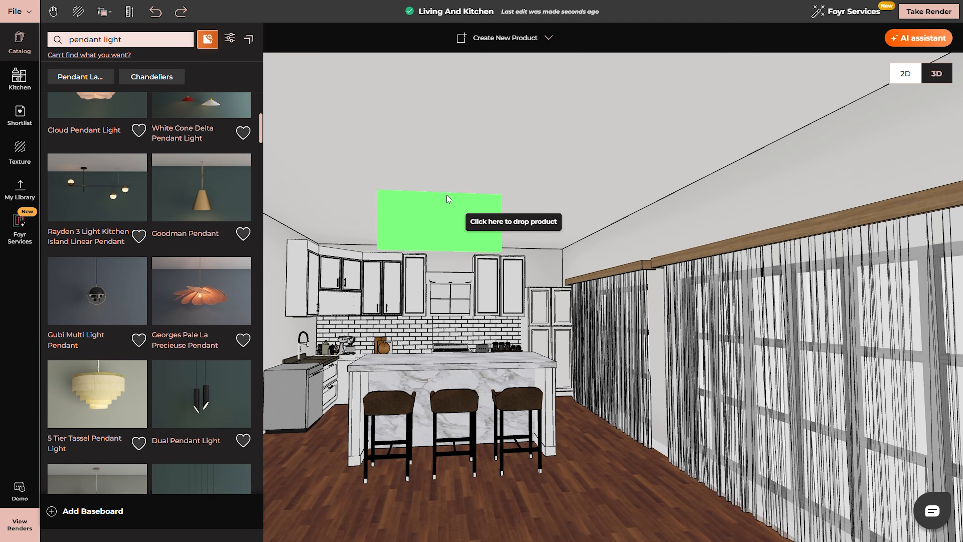
pyautogui.click(447, 195)
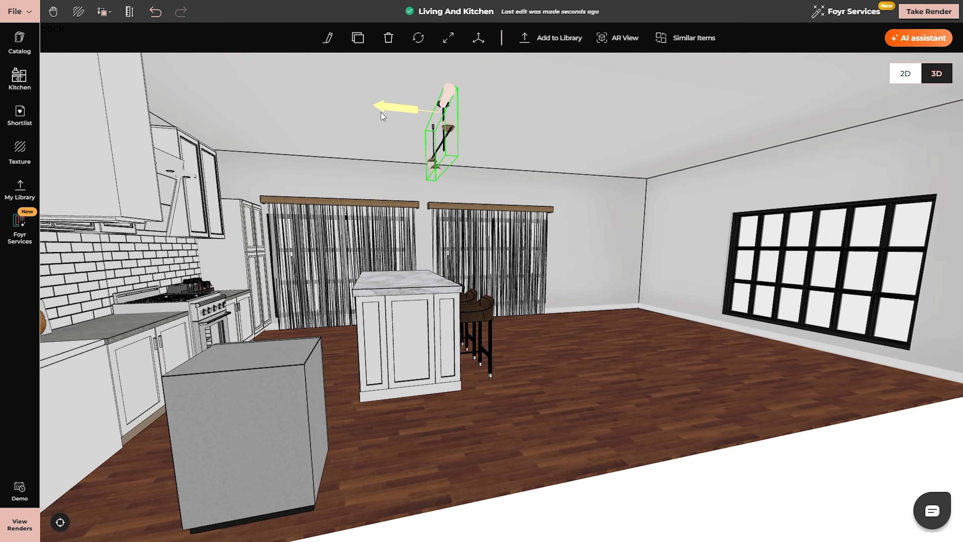
pyautogui.moveTo(381, 112); pyautogui.dragTo(335, 111)
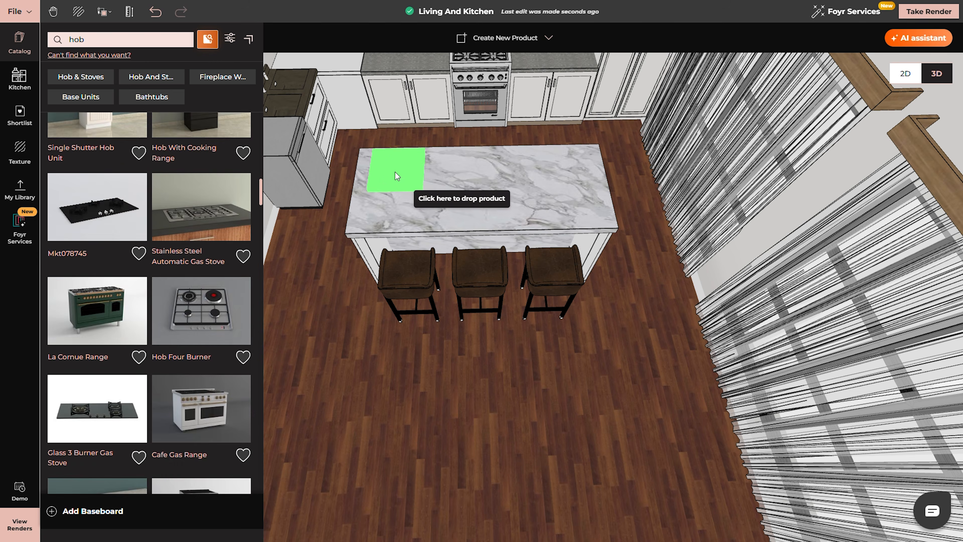
# Place a four-burner hob on one end of the island worktop and add kitchen accessories beside the kettle and on the backsplash
pyautogui.click(396, 176)
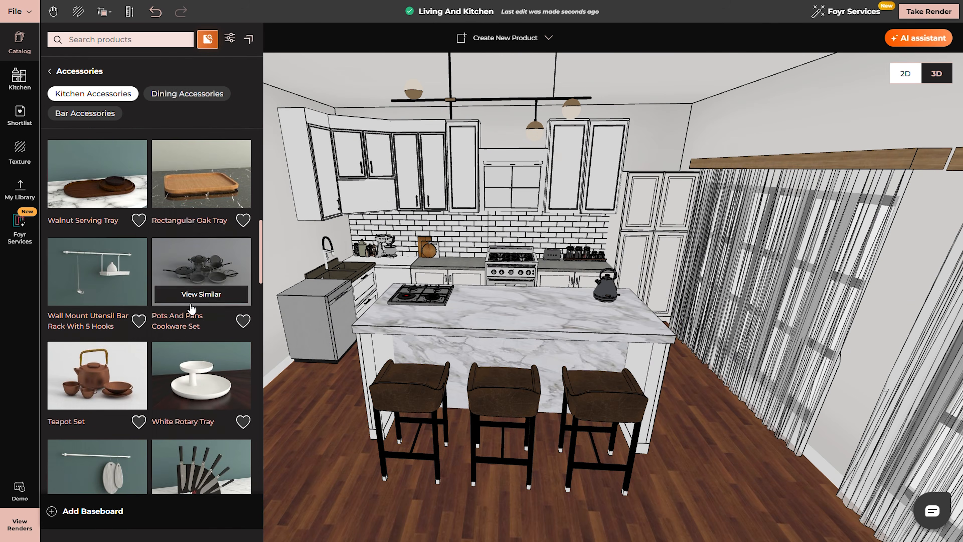
pyautogui.scroll(-3, 189, 311)
pyautogui.click(205, 228)
pyautogui.click(625, 322)
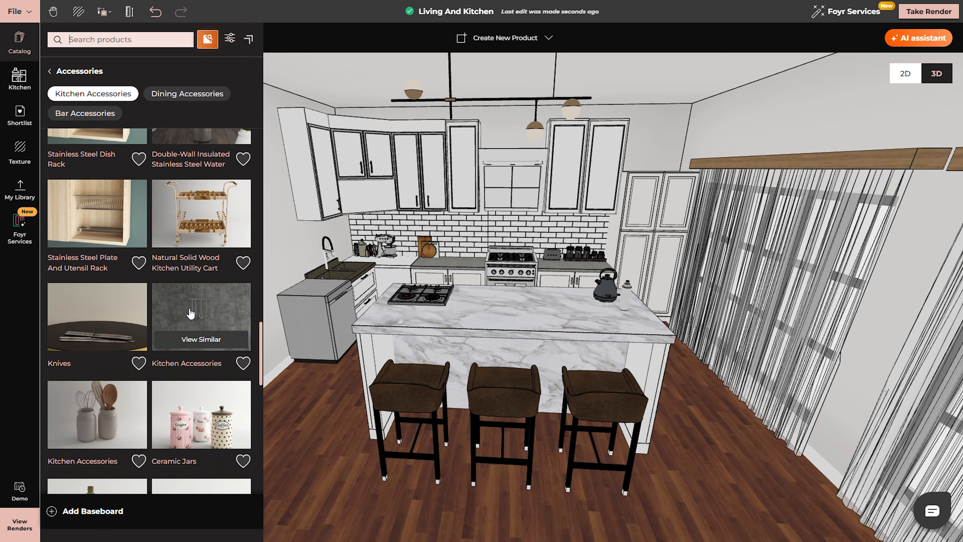
pyautogui.click(201, 276)
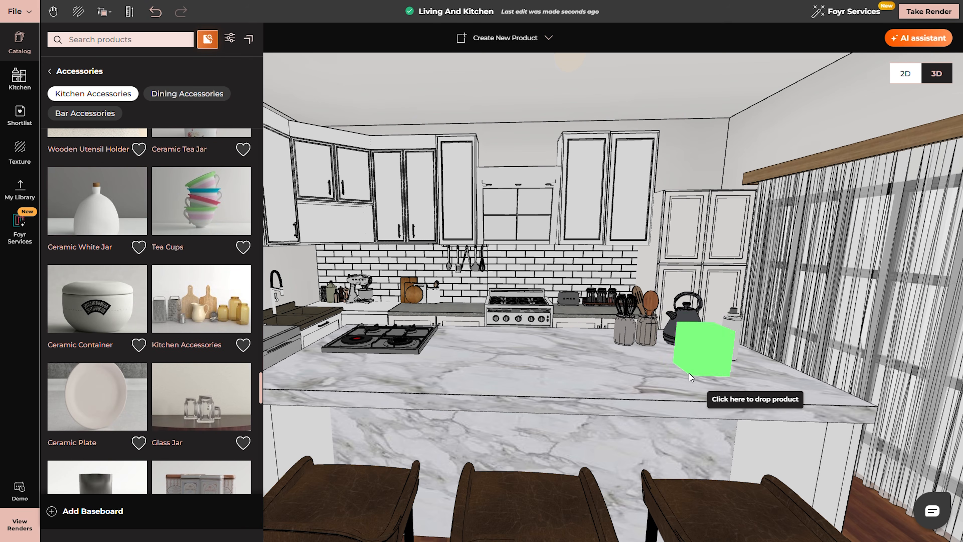
pyautogui.click(689, 373)
# Lay three dining place settings from Dining Accessories along the island worktop, one in front of each stool
pyautogui.click(187, 93)
pyautogui.click(173, 183)
pyautogui.click(391, 373)
pyautogui.click(529, 374)
pyautogui.click(701, 387)
# Place a kitchen accessory on the counter beside the sink and hang the Modern Art Wall Frame on the wall beside the doorway
pyautogui.click(130, 209)
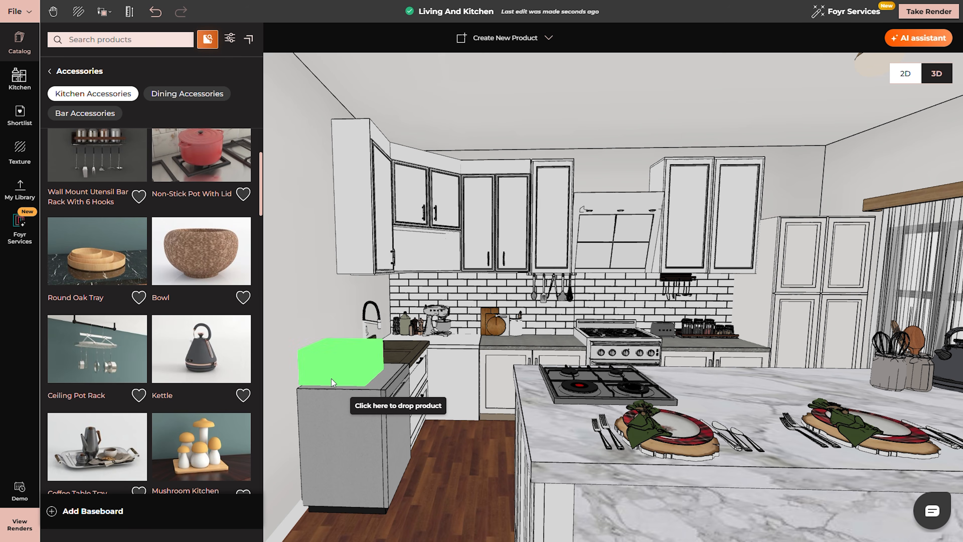
pyautogui.click(331, 379)
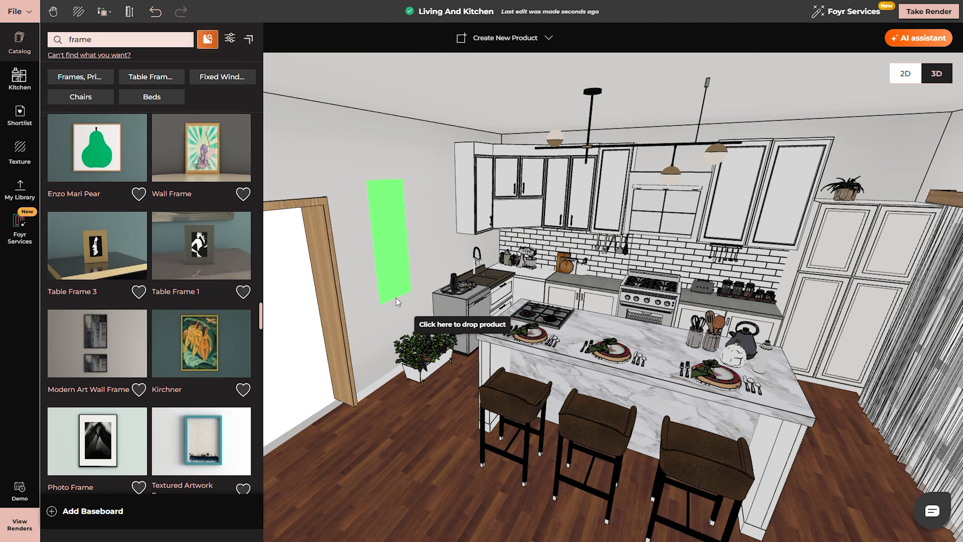
pyautogui.click(394, 298)
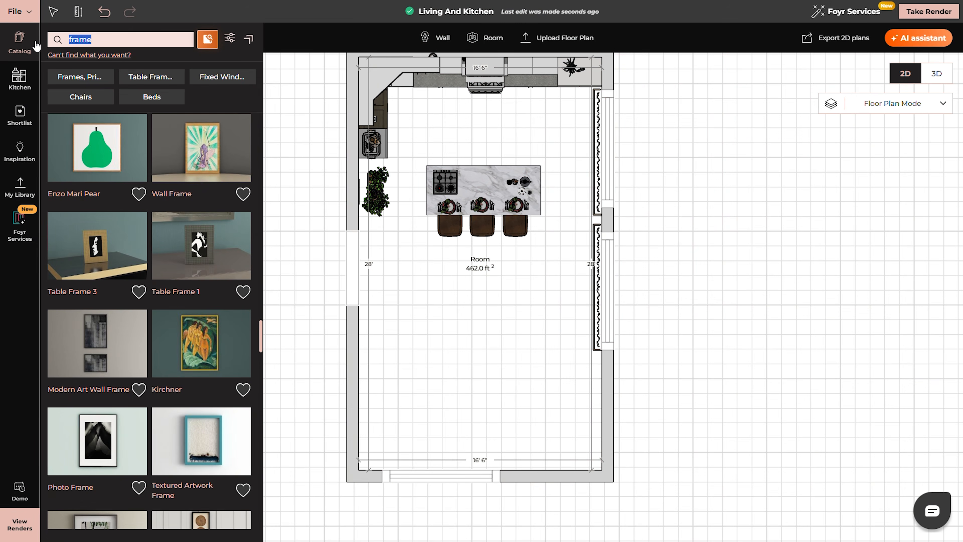
# Search the catalog for L shape sofa, place the Grey Leather L-Shaped Sofa in the living area and rotate it to suit the corner
pyautogui.click(19, 68)
pyautogui.click(50, 71)
pyautogui.click(73, 125)
pyautogui.click(126, 43)
pyautogui.write('L shape sofa')
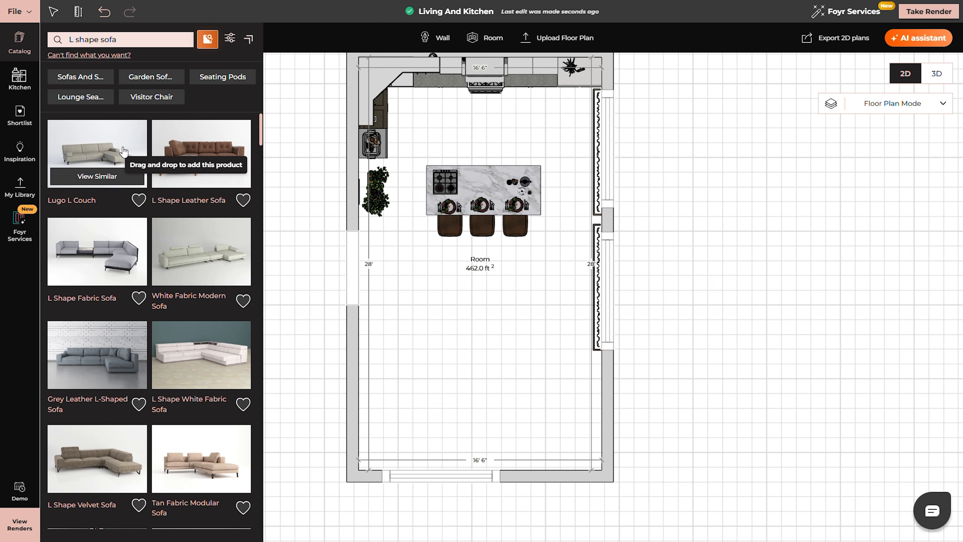
pyautogui.click(129, 354)
pyautogui.click(458, 399)
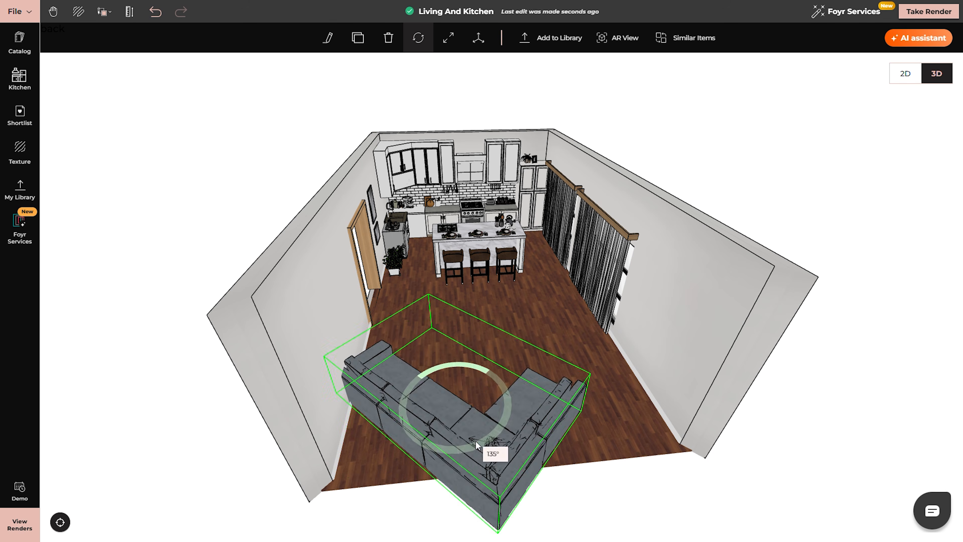
pyautogui.moveTo(491, 451); pyautogui.dragTo(424, 428)
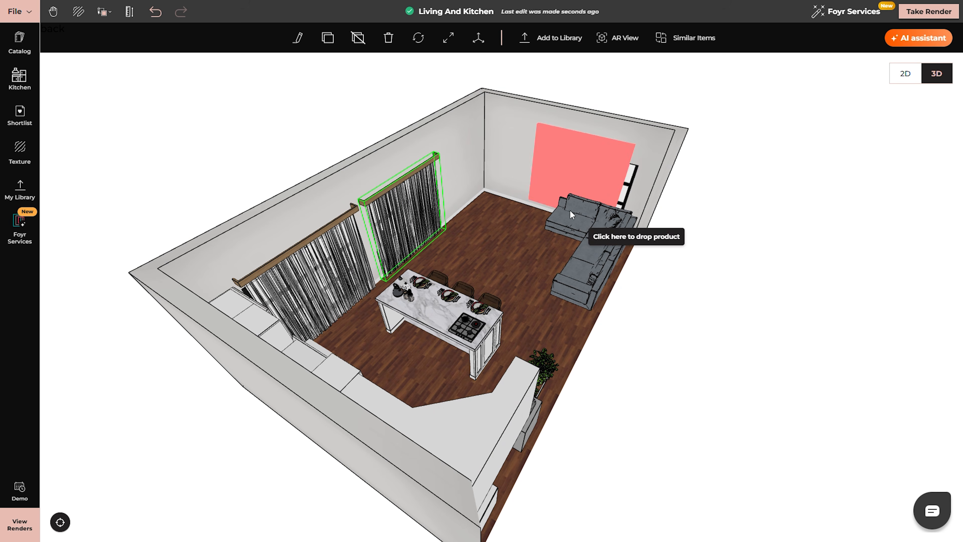
# Hang a duplicate of the Pelmet With Close Curtain over the end-wall window behind the sofa
pyautogui.click(568, 203)
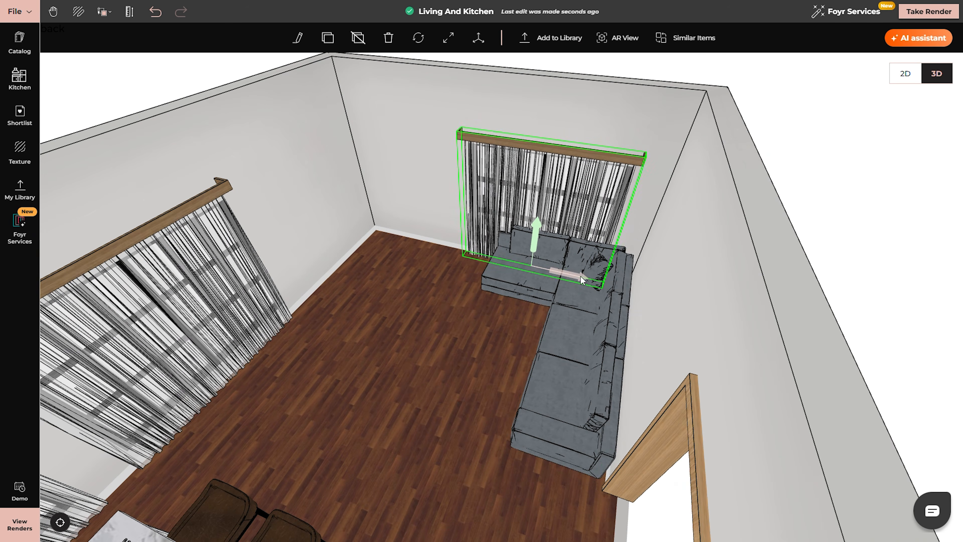
pyautogui.click(521, 381)
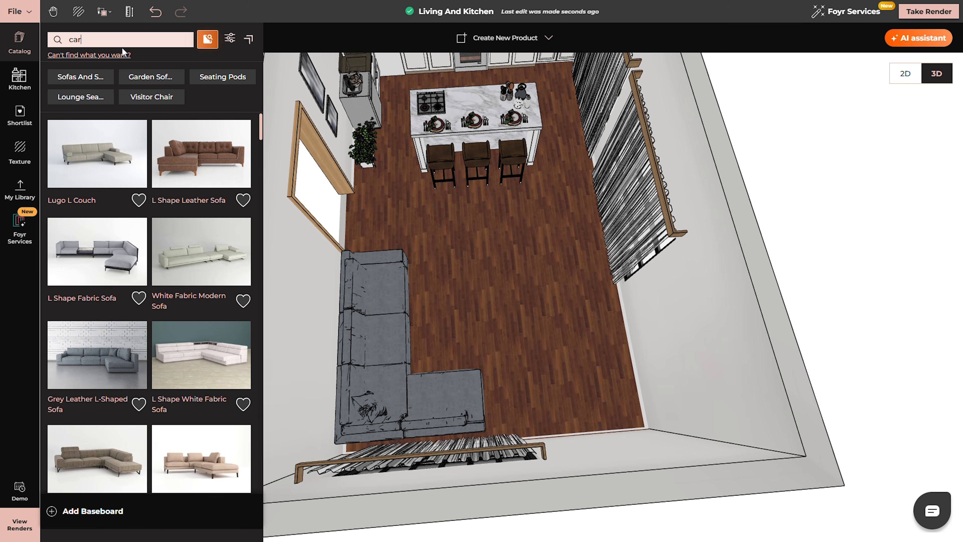
# Lay an oval grey-green carpet in front of the sofa and place the Ava Freeform Coffee Table on it
pyautogui.write('pet')
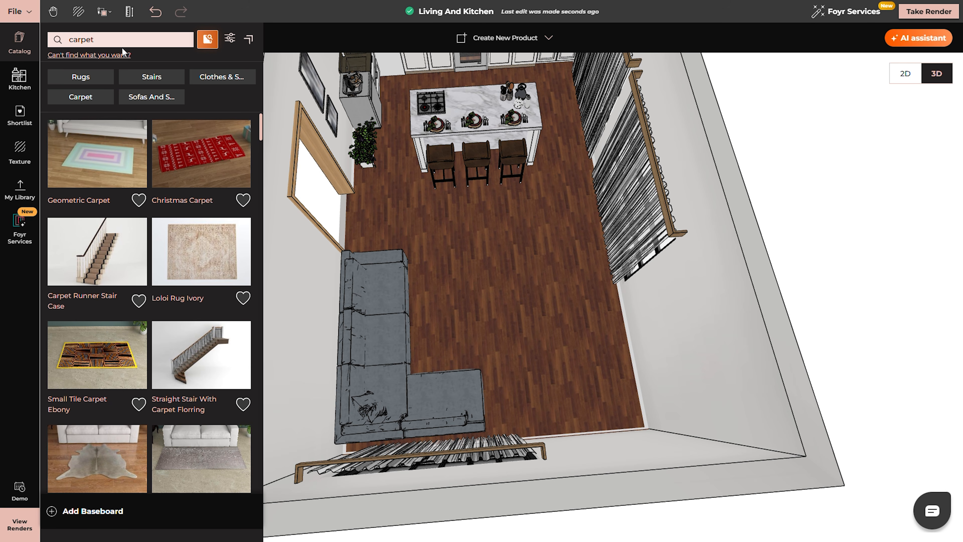
pyautogui.scroll(-10, 235, 300)
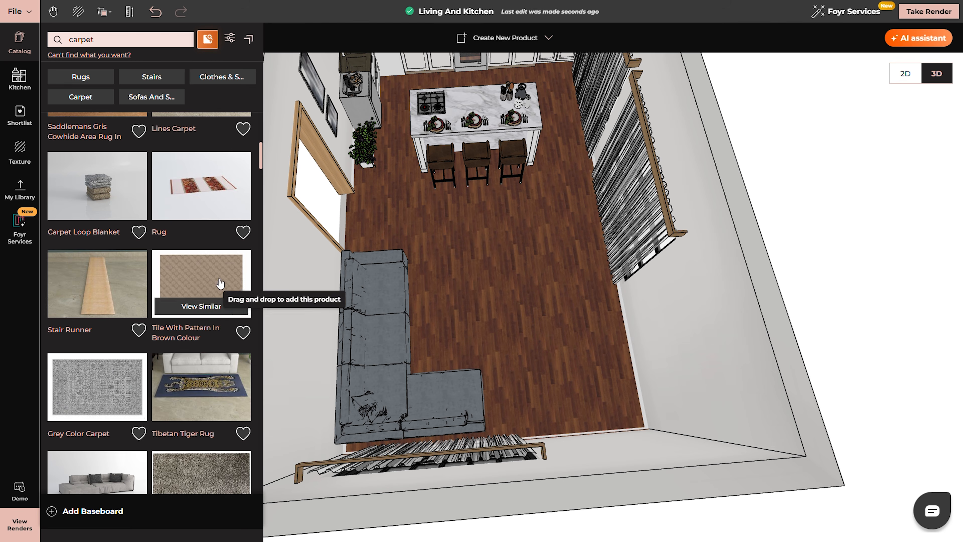
pyautogui.moveTo(307, 325); pyautogui.dragTo(537, 317)
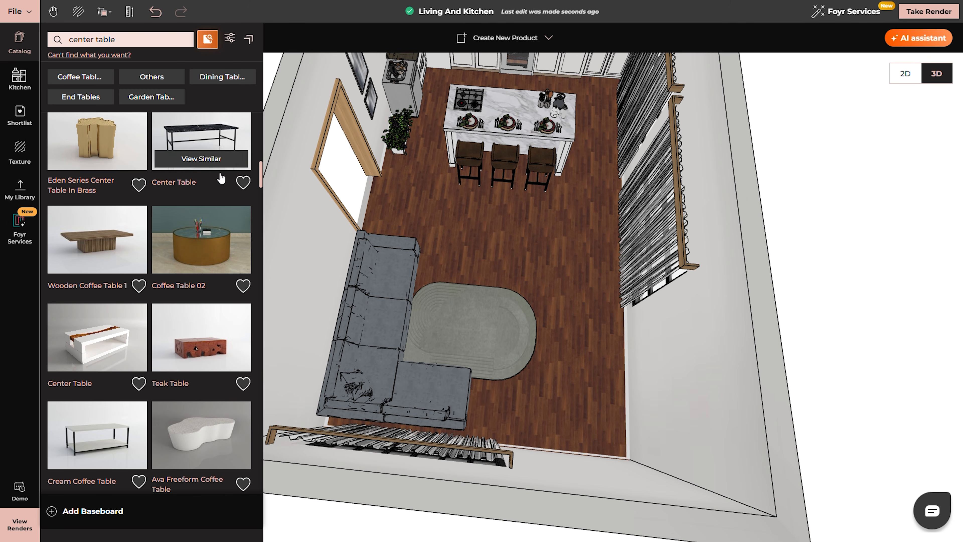
pyautogui.moveTo(201, 436); pyautogui.dragTo(475, 321)
# Set the Wooden Grain Grey Finish Tv Unit against the wall facing the sofa and place a tall open wooden shelf in the corner beside it
pyautogui.moveTo(557, 349); pyautogui.dragTo(641, 350)
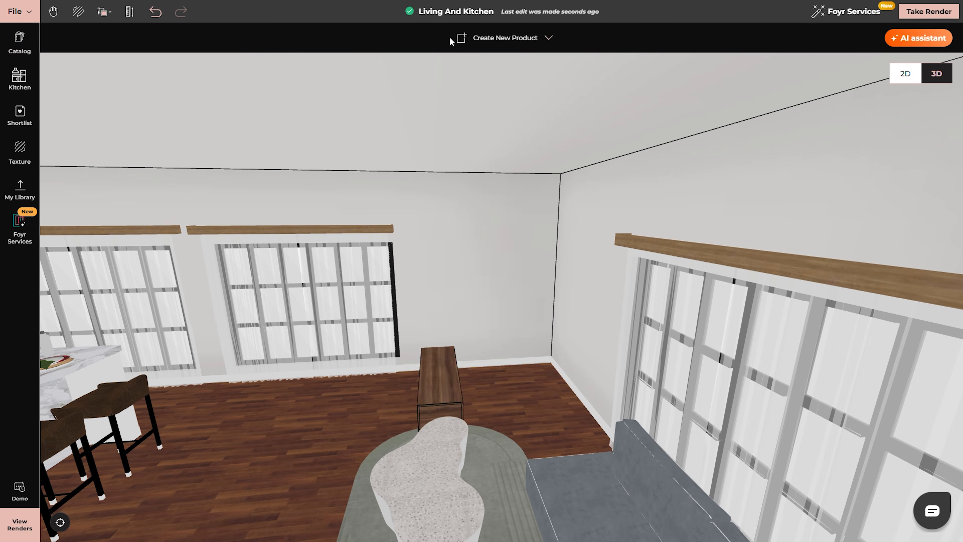
pyautogui.moveTo(440, 408); pyautogui.dragTo(462, 388)
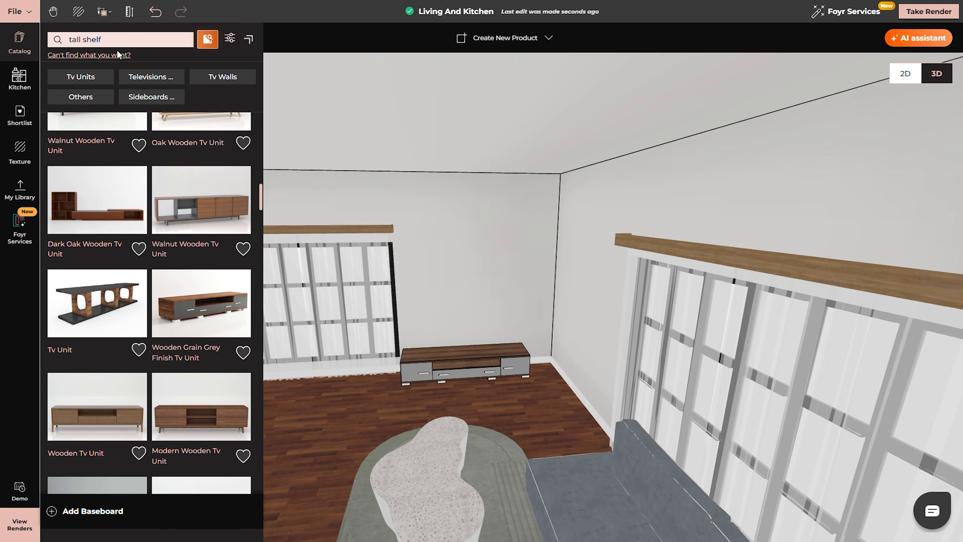
pyautogui.press('Return')
pyautogui.scroll(10, 100, 201)
pyautogui.click(201, 336)
pyautogui.click(536, 370)
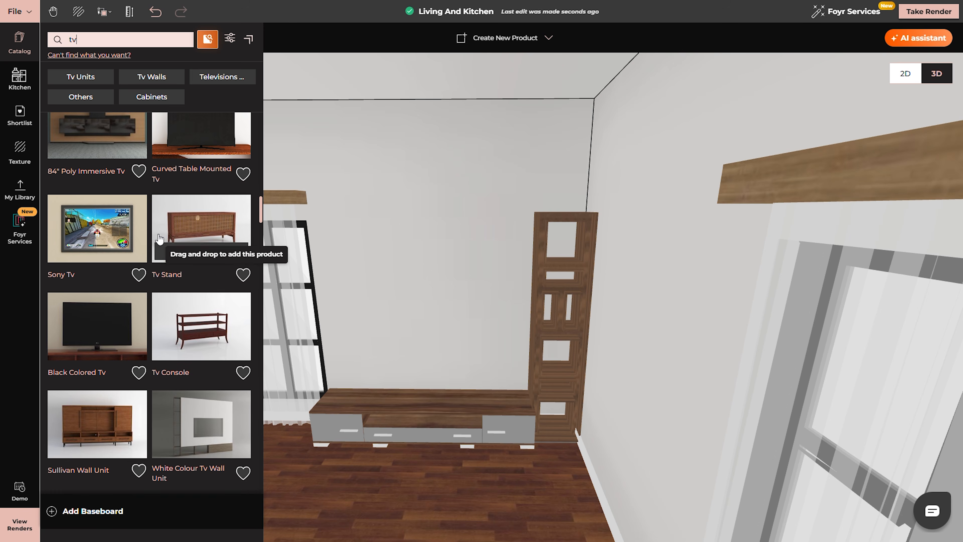
# Search the catalog for tv and mount a black flat-screen TV on the wall above the TV unit
pyautogui.scroll(10, 187, 208)
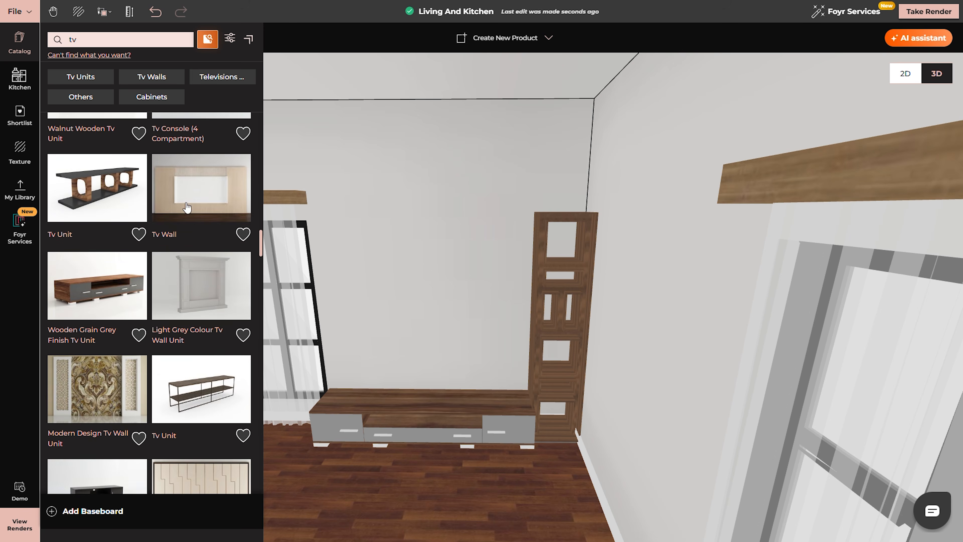
pyautogui.scroll(15, 187, 207)
pyautogui.scroll(-3, 189, 243)
pyautogui.scroll(-5, 193, 240)
pyautogui.moveTo(216, 180); pyautogui.dragTo(440, 370)
pyautogui.scroll(-5, 493, 341)
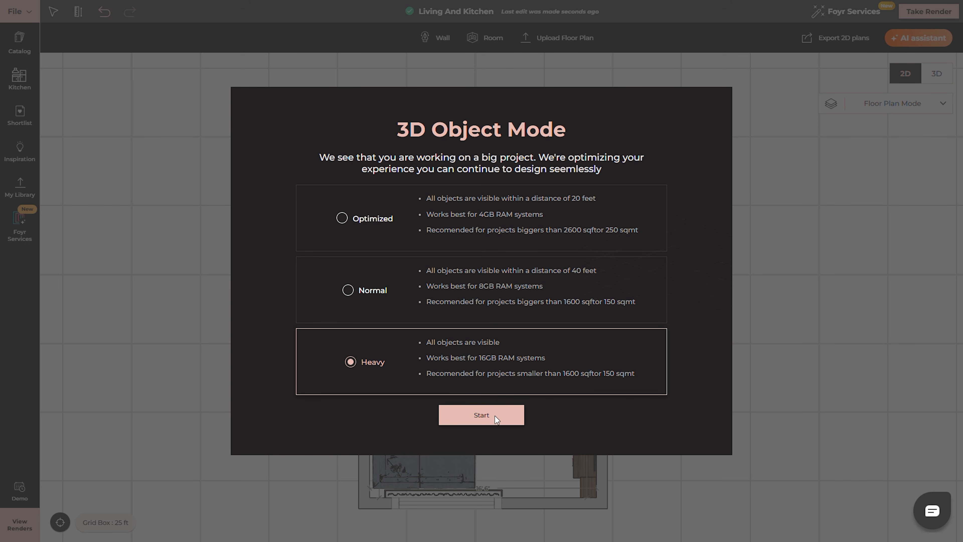
# In Heavy 3D Object Mode, hang the three-panel Painting 5 behind the sofa and a round wall accent between the tall shelf and the window
pyautogui.click(490, 415)
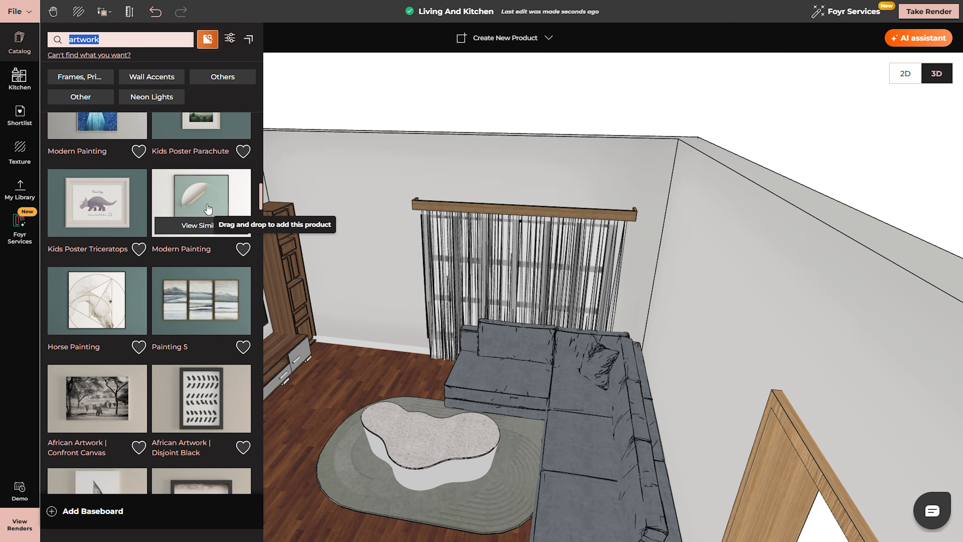
pyautogui.click(208, 208)
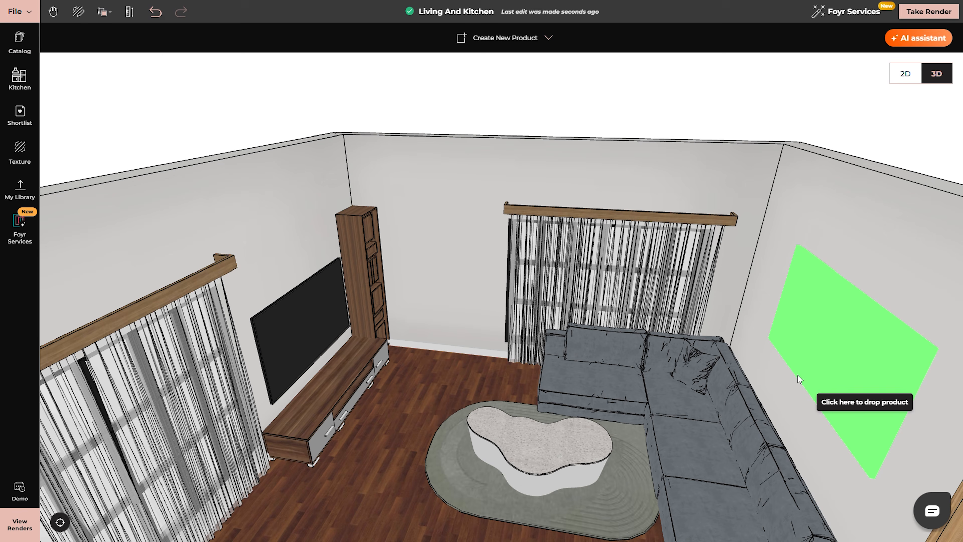
pyautogui.click(798, 374)
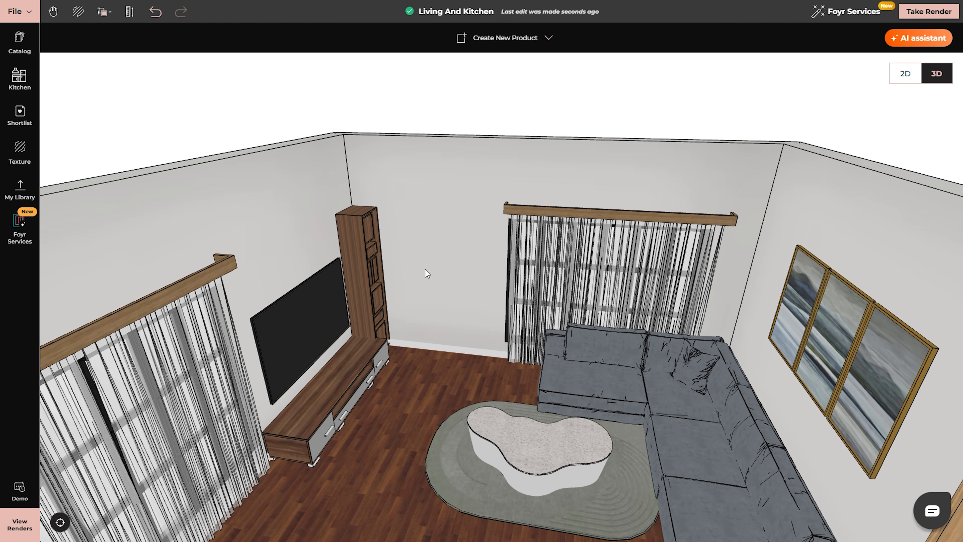
pyautogui.click(446, 281)
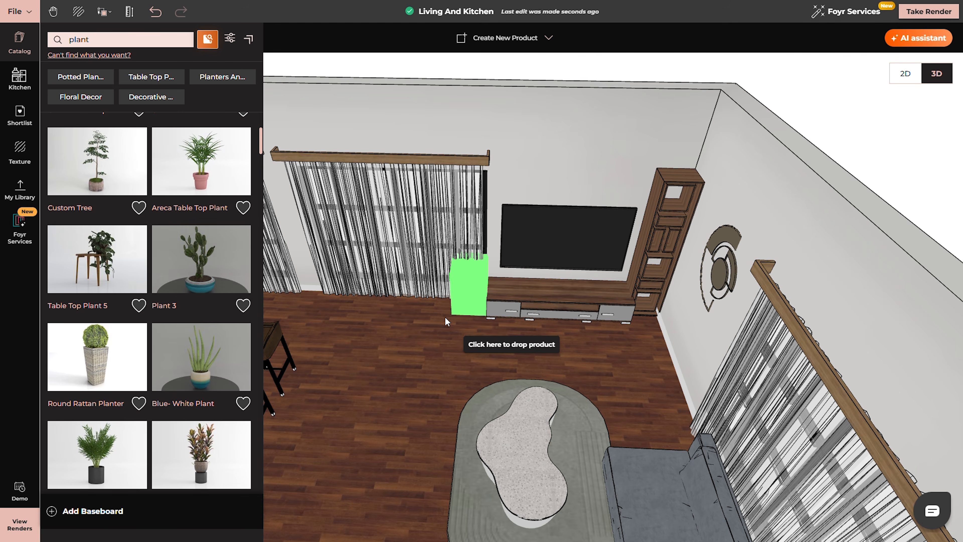
# Place Table Top Plant 5 on the floor at the free end of the TV unit and adjust its position there
pyautogui.click(446, 322)
pyautogui.scroll(5, 471, 281)
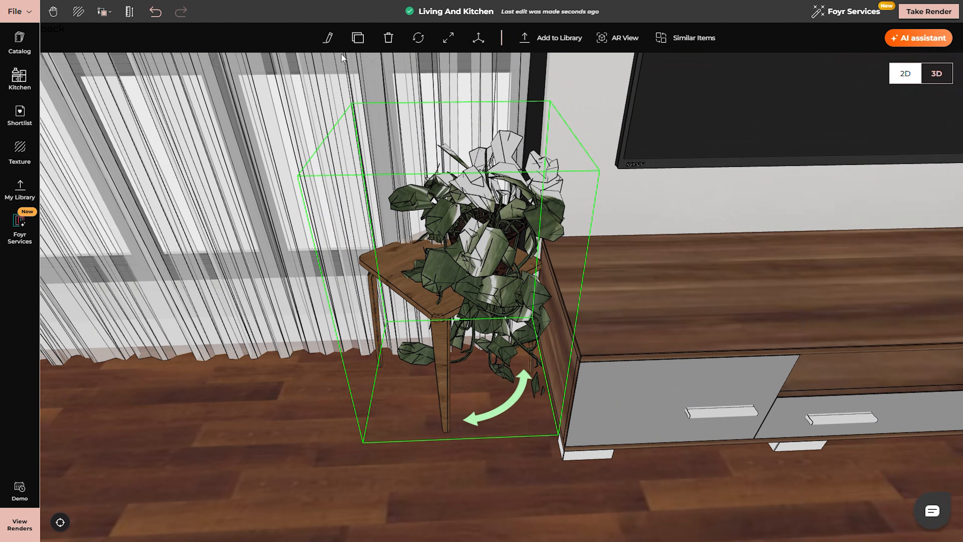
pyautogui.click(329, 38)
pyautogui.moveTo(507, 373); pyautogui.dragTo(498, 373)
pyautogui.moveTo(459, 414); pyautogui.dragTo(458, 449)
pyautogui.scroll(-2, 368, 265)
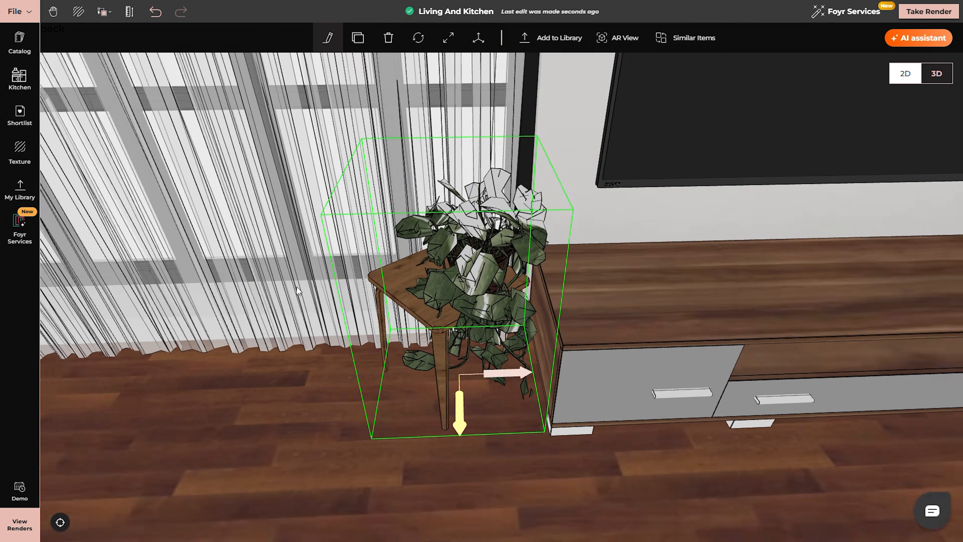
pyautogui.scroll(-3, 368, 265)
# Place decorative staging objects in the tall shelf's open compartments and select the sculpture in the lowest one for rotation
pyautogui.moveTo(368, 265); pyautogui.dragTo(591, 282)
pyautogui.click(591, 282)
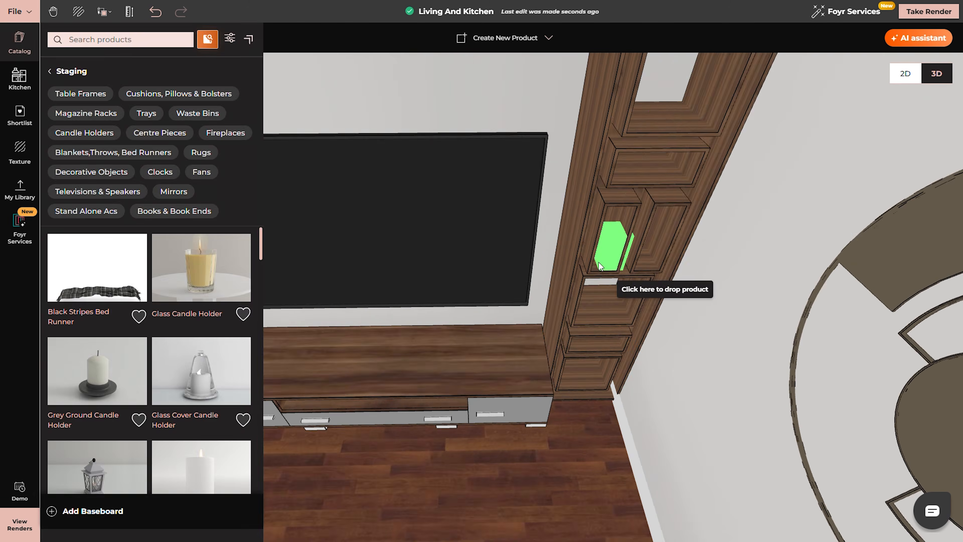
pyautogui.click(603, 266)
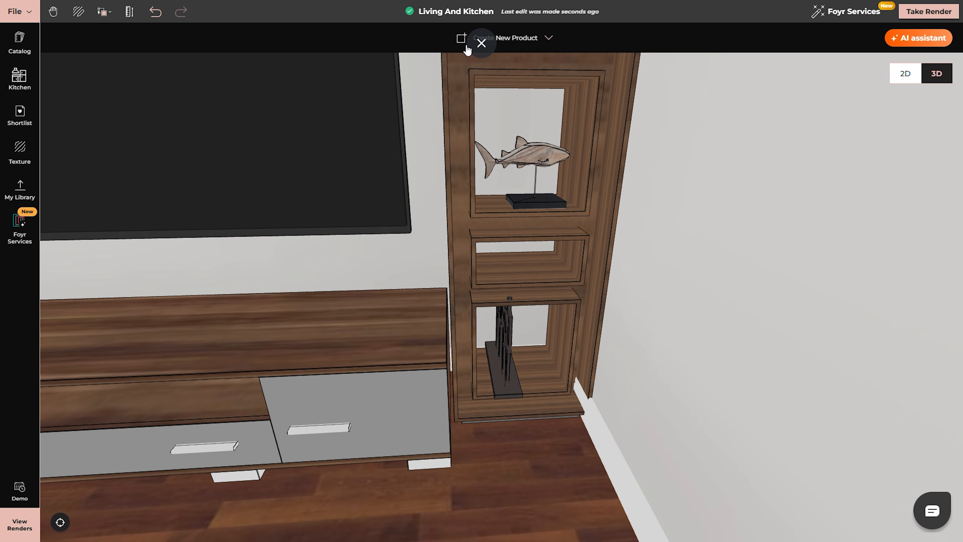
pyautogui.click(499, 344)
pyautogui.click(418, 38)
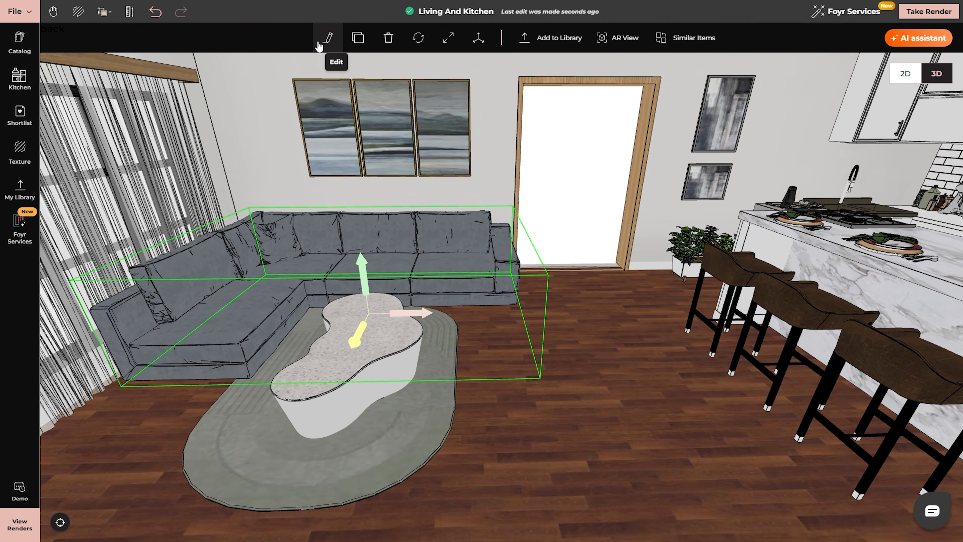
# Open the sofa's texture editing and apply the Fabric texture Beige Leather to its middle seat cushion
pyautogui.click(319, 44)
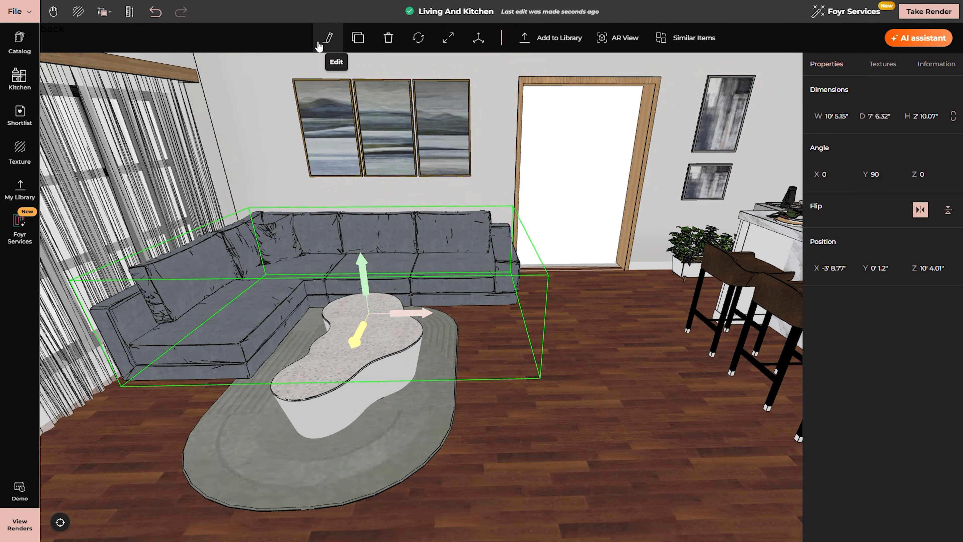
pyautogui.click(891, 70)
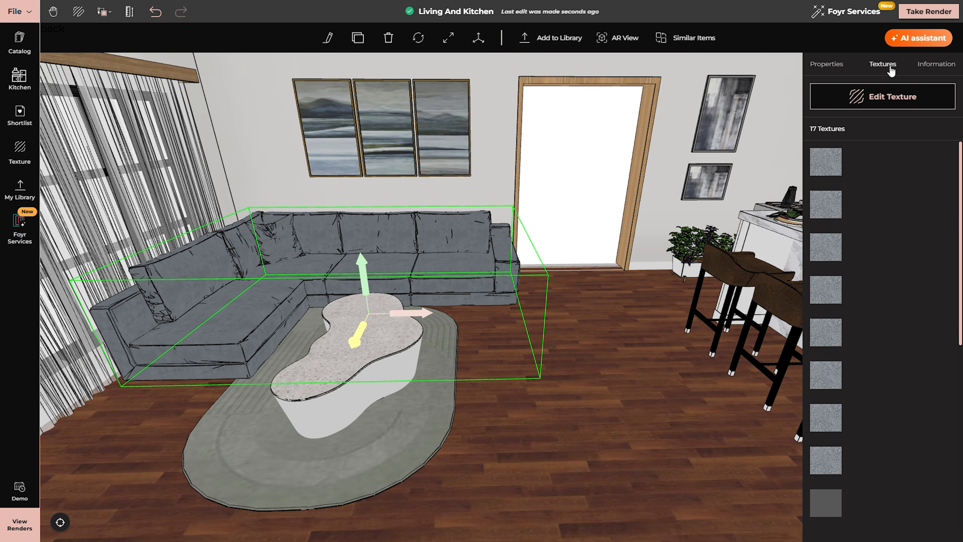
pyautogui.click(892, 99)
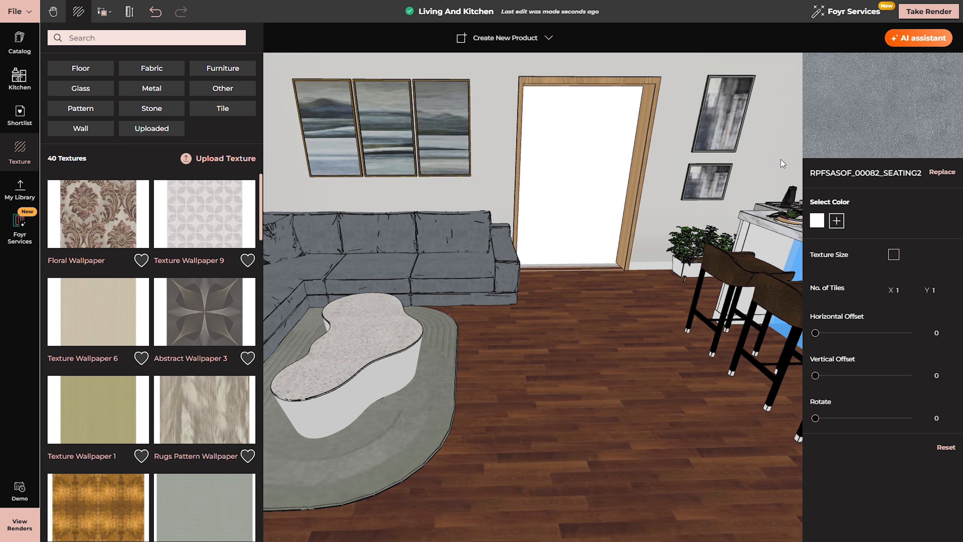
pyautogui.click(152, 68)
pyautogui.scroll(-10, 151, 315)
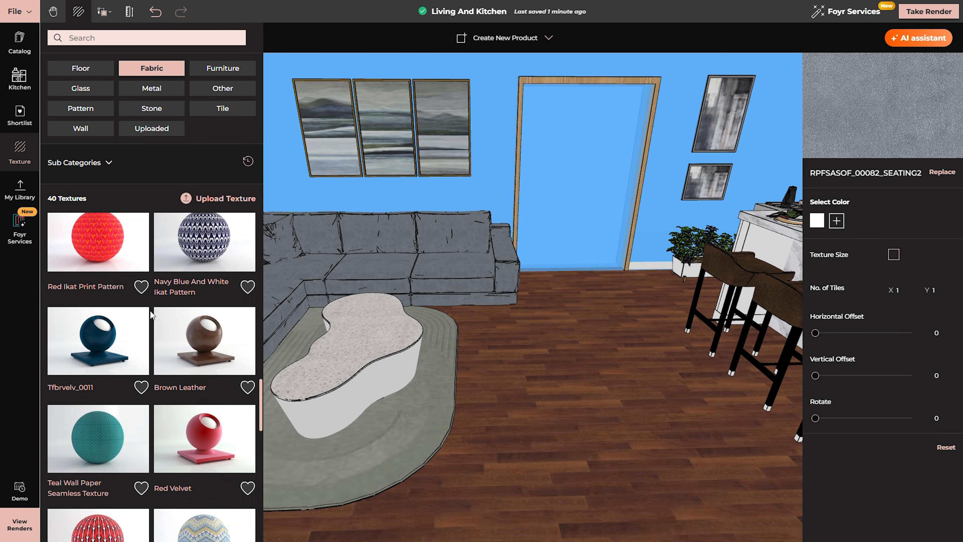
pyautogui.scroll(-5, 151, 315)
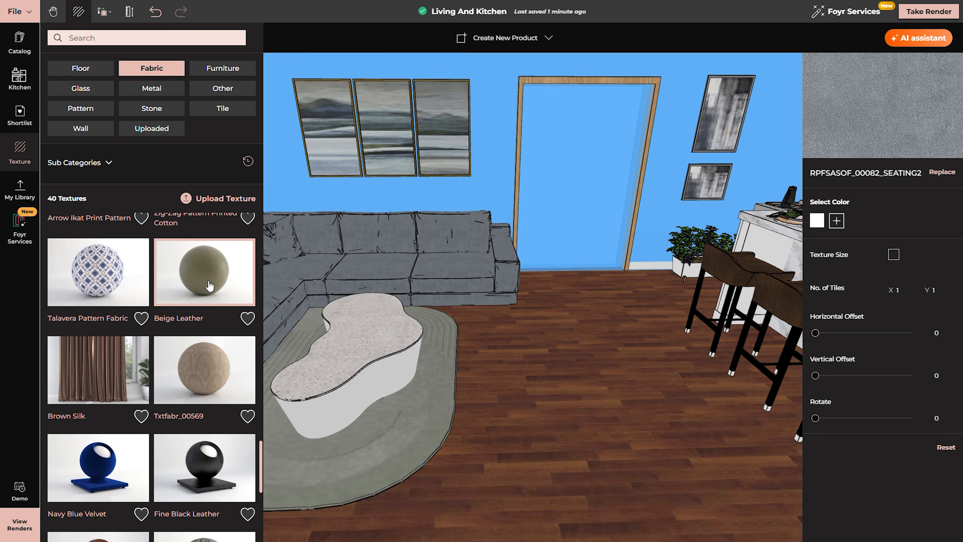
pyautogui.click(210, 286)
pyautogui.click(487, 285)
# Apply the Beige Leather texture to the sofa's seat cushion beside the armrest and to its base panels
pyautogui.click(328, 38)
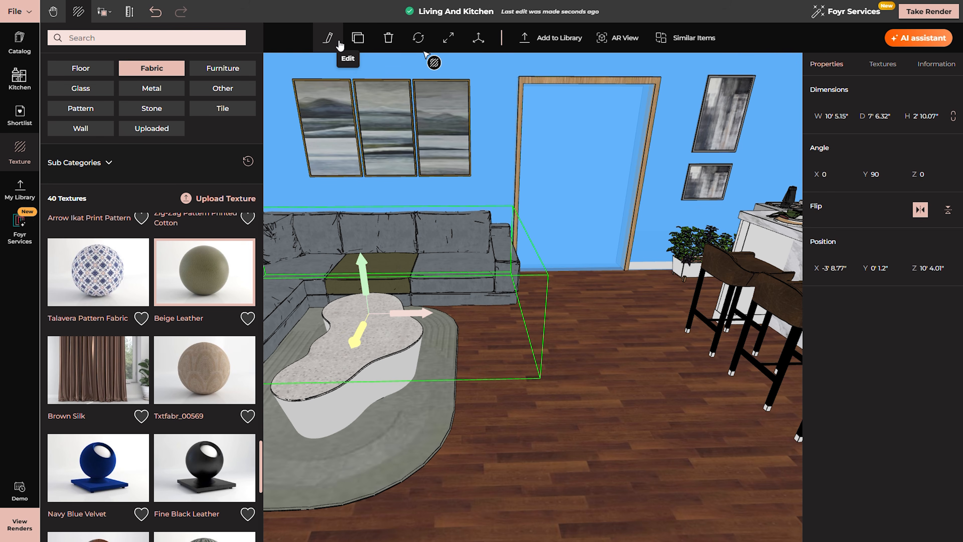
pyautogui.click(888, 64)
pyautogui.click(891, 208)
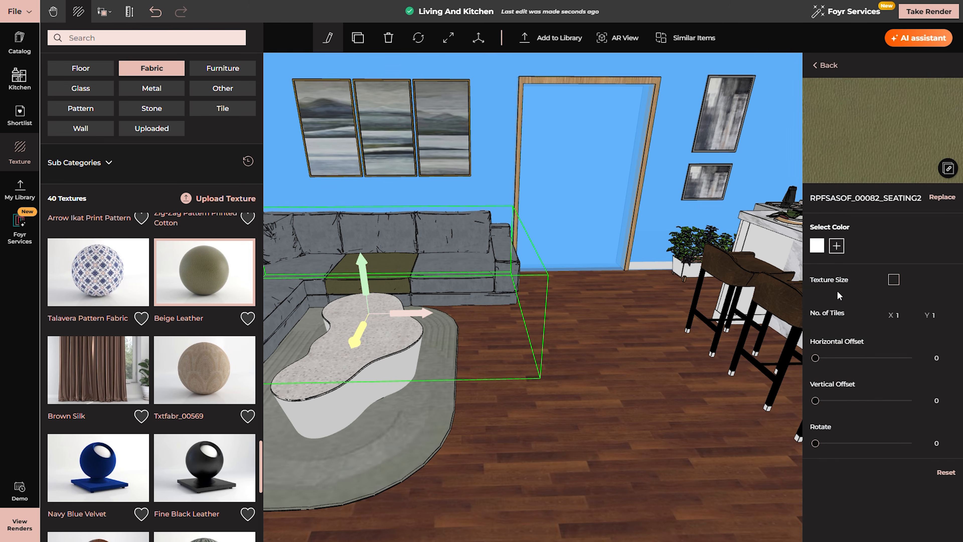
pyautogui.click(495, 296)
pyautogui.click(329, 41)
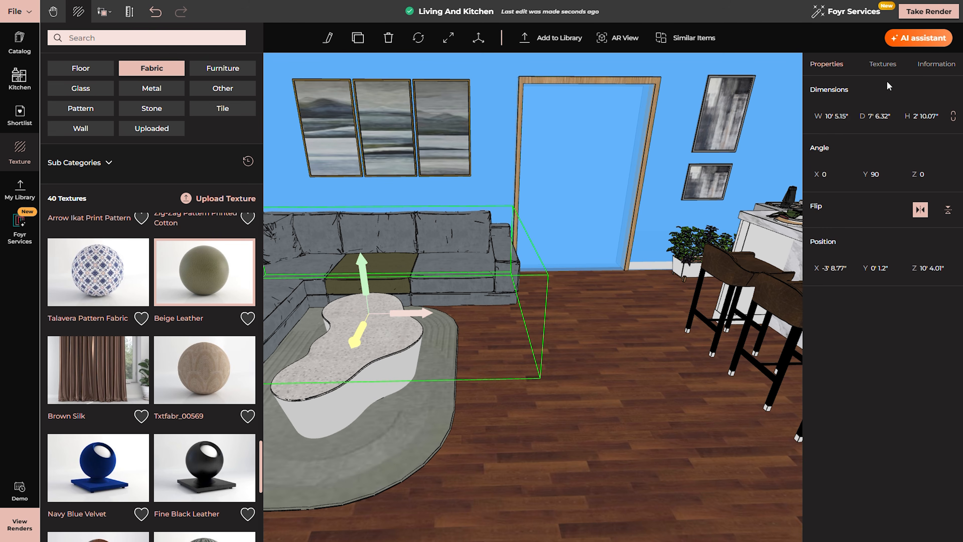
pyautogui.click(379, 268)
pyautogui.press('Escape')
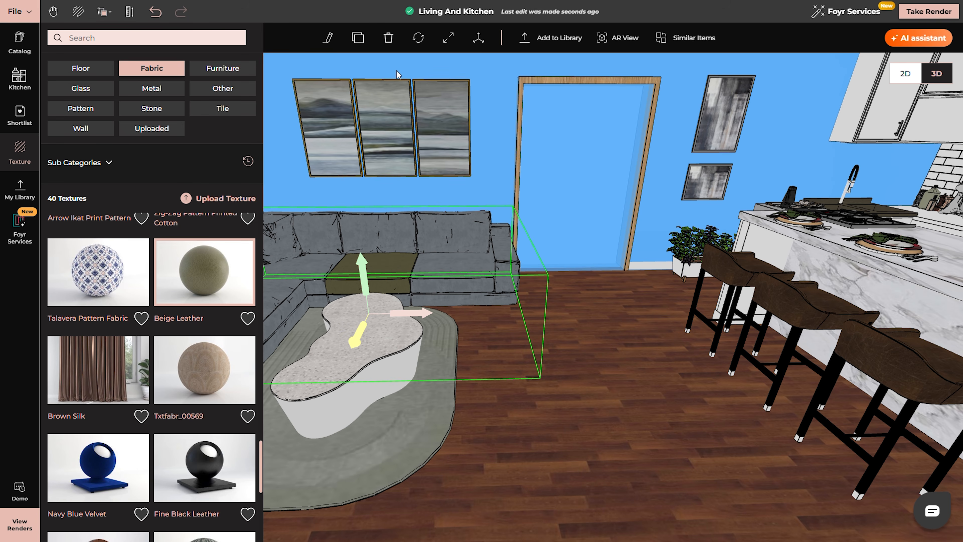
pyautogui.click(329, 39)
pyautogui.click(431, 215)
pyautogui.click(329, 38)
pyautogui.click(882, 64)
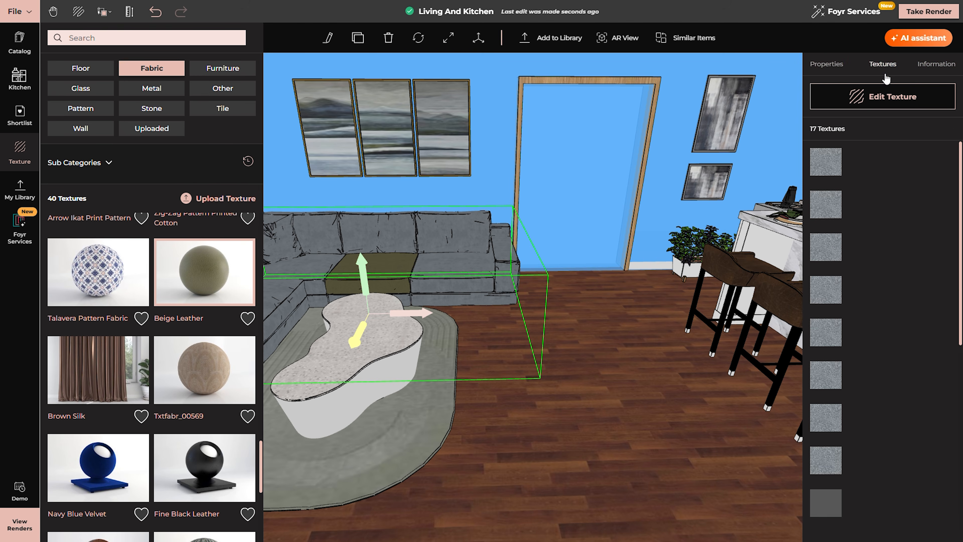
pyautogui.scroll(8, 895, 161)
pyautogui.click(882, 97)
pyautogui.click(565, 263)
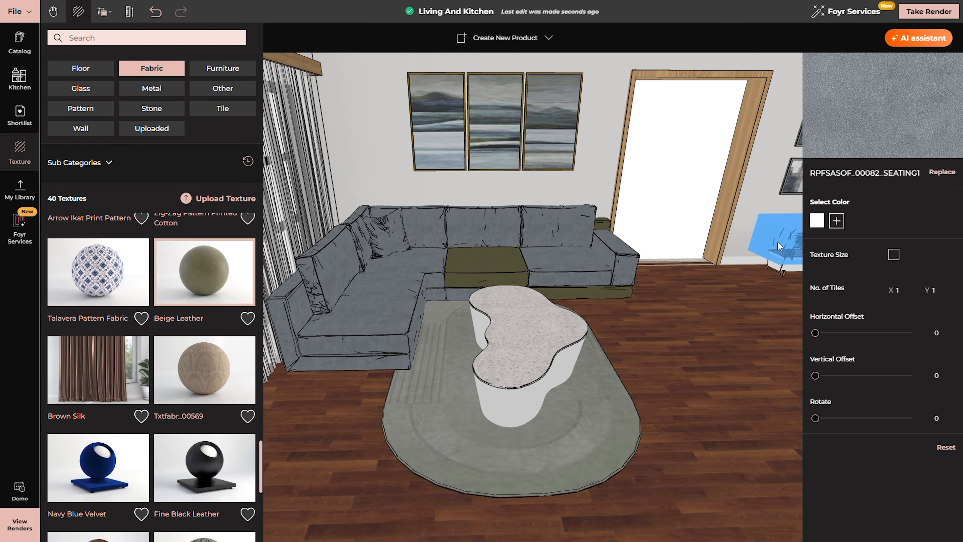
pyautogui.click(205, 272)
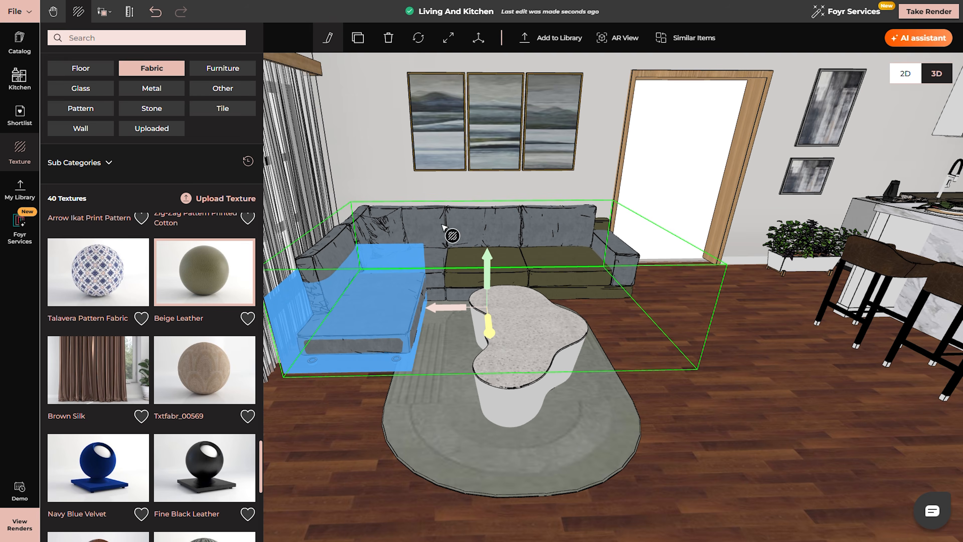
# Cover the sofa's remaining parts, including the chaise, backrests and corner seat, with Beige Leather
pyautogui.click(882, 64)
pyautogui.click(868, 190)
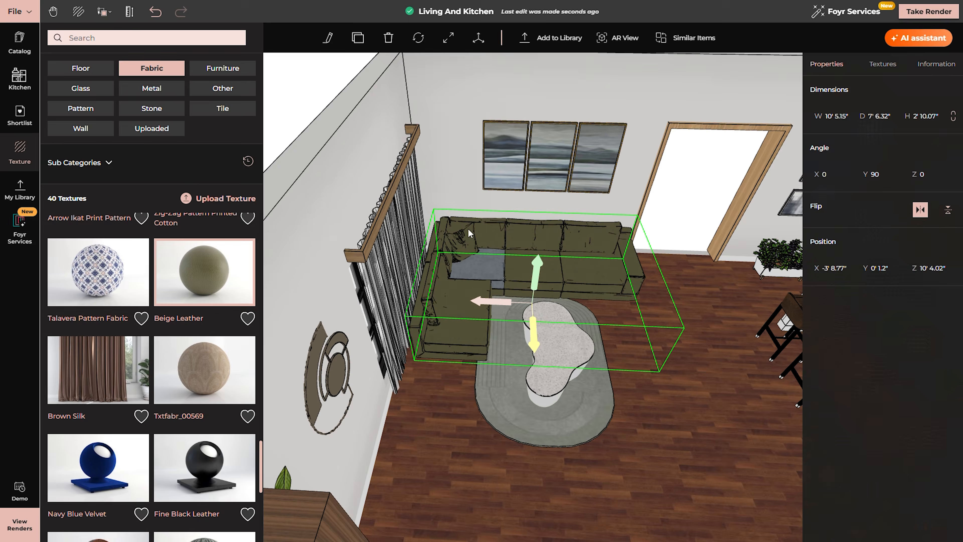
pyautogui.click(329, 38)
pyautogui.click(329, 38)
pyautogui.click(883, 63)
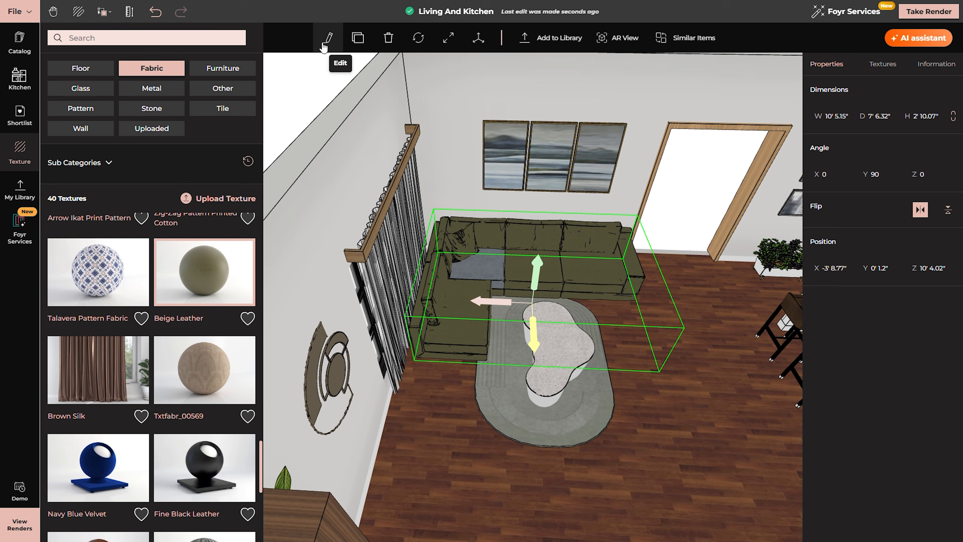
pyautogui.click(870, 433)
pyautogui.click(208, 291)
pyautogui.click(328, 43)
# Replace the brown leather seat texture of the bar stools at the kitchen island with Beige Velvet
pyautogui.moveTo(458, 114); pyautogui.dragTo(480, 343)
pyautogui.click(480, 343)
pyautogui.scroll(-8, 647, 411)
pyautogui.click(647, 412)
pyautogui.scroll(5, 640, 300)
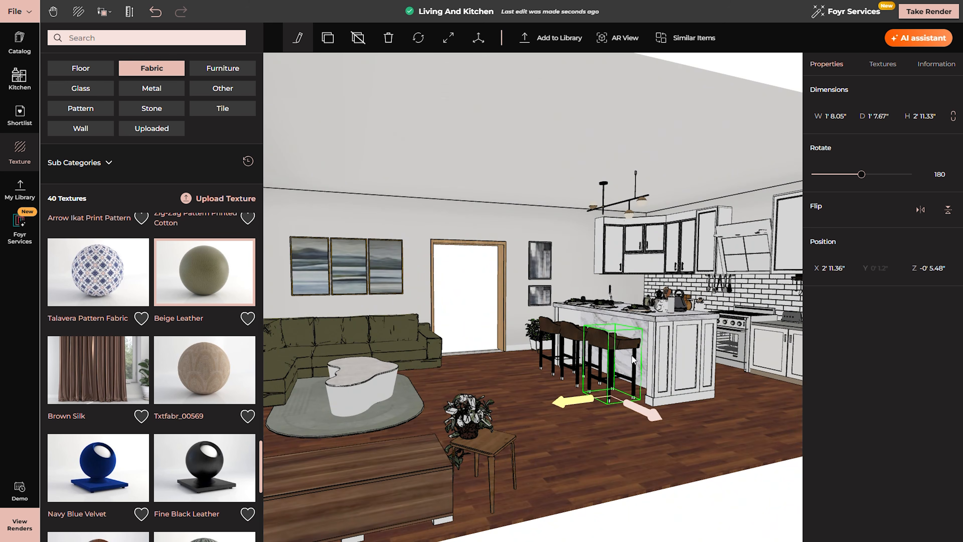
pyautogui.moveTo(618, 346); pyautogui.dragTo(588, 334, button='right')
pyautogui.moveTo(592, 341); pyautogui.dragTo(683, 370)
pyautogui.moveTo(591, 110); pyautogui.dragTo(788, 99, button='right')
pyautogui.click(879, 65)
pyautogui.click(878, 452)
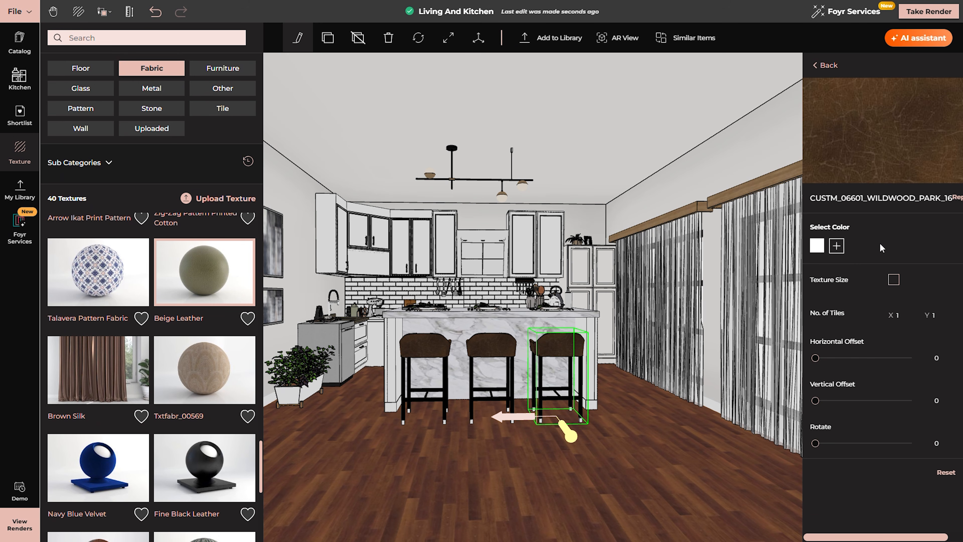
pyautogui.scroll(-10, 129, 321)
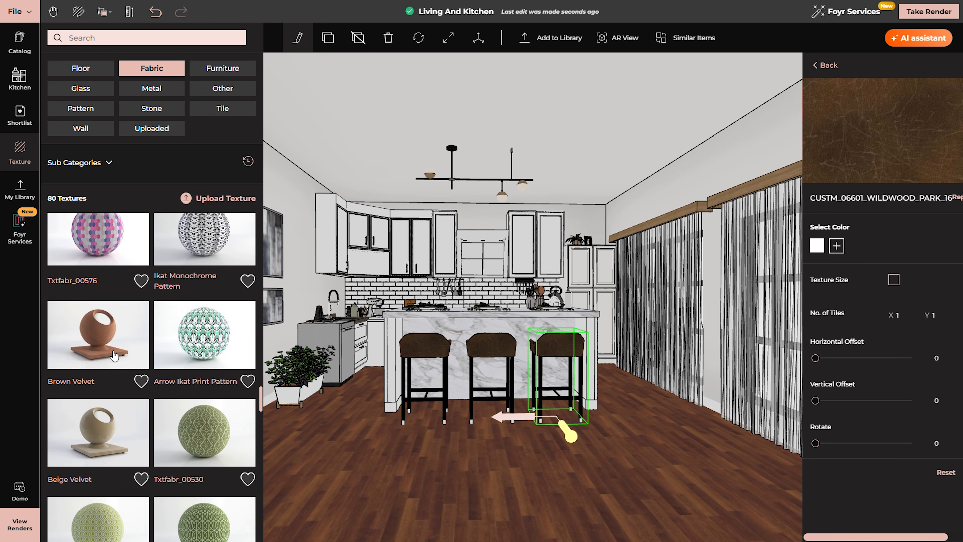
pyautogui.click(123, 441)
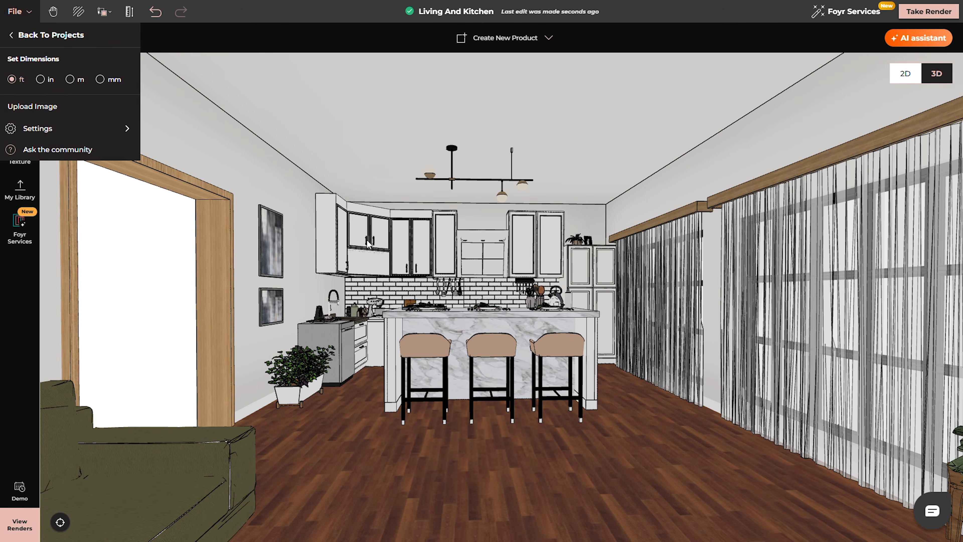
# Find wood in the Furniture textures and apply Light Pine Wood to the wooden surfaces of the TV unit
pyautogui.moveTo(500, 303); pyautogui.dragTo(329, 342)
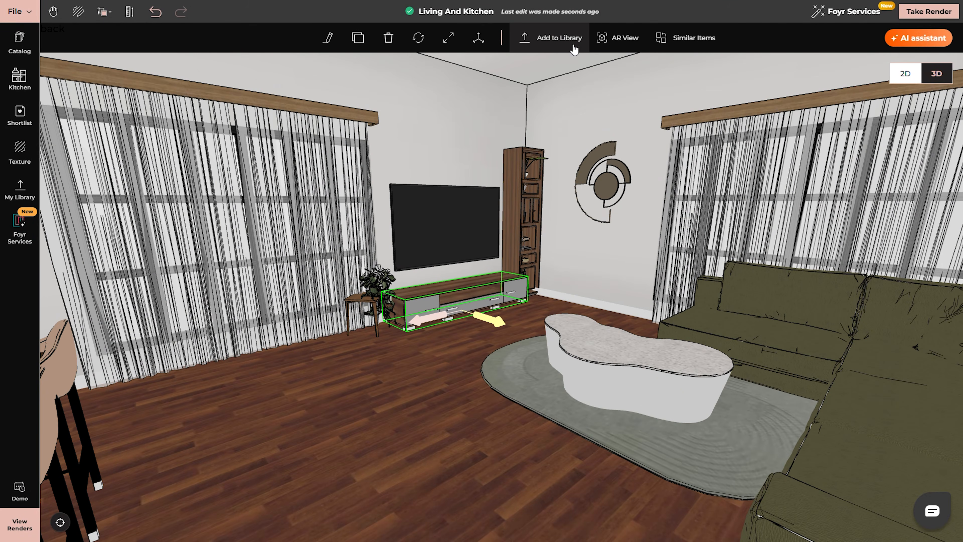
pyautogui.click(328, 37)
pyautogui.scroll(-10, 210, 343)
pyautogui.scroll(-10, 211, 342)
pyautogui.click(106, 337)
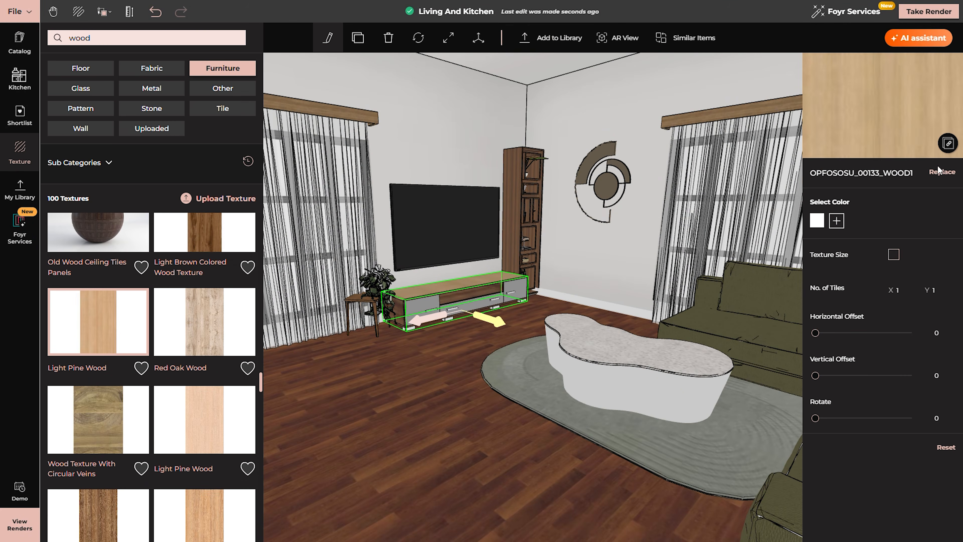
pyautogui.click(825, 65)
pyautogui.click(882, 67)
pyautogui.click(872, 152)
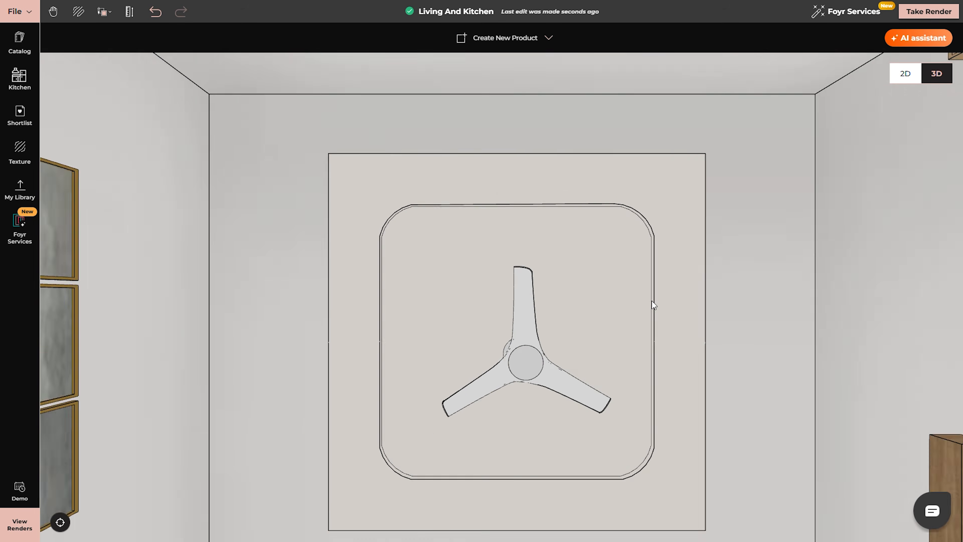
# Browse the catalog's Lighting Systems category and place round ceiling lights beside the living area's false ceiling
pyautogui.scroll(-5, 622, 310)
pyautogui.moveTo(590, 318)
pyautogui.mouseDown()
pyautogui.moveTo(596, 352)
pyautogui.moveTo(597, 334)
pyautogui.mouseUp()
pyautogui.click(21, 45)
pyautogui.scroll(-5, 58, 72)
pyautogui.click(201, 338)
pyautogui.scroll(-6, 213, 266)
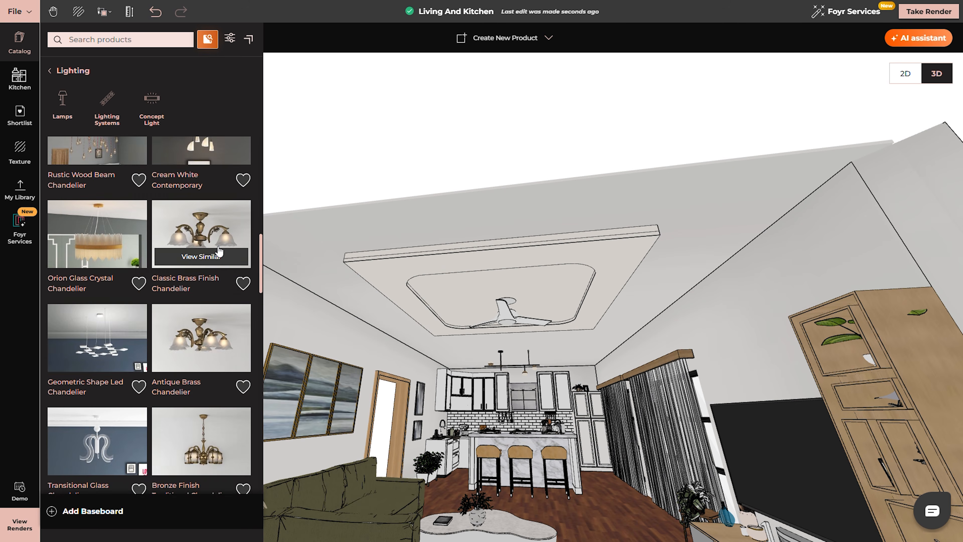
pyautogui.click(107, 105)
pyautogui.scroll(-8, 172, 294)
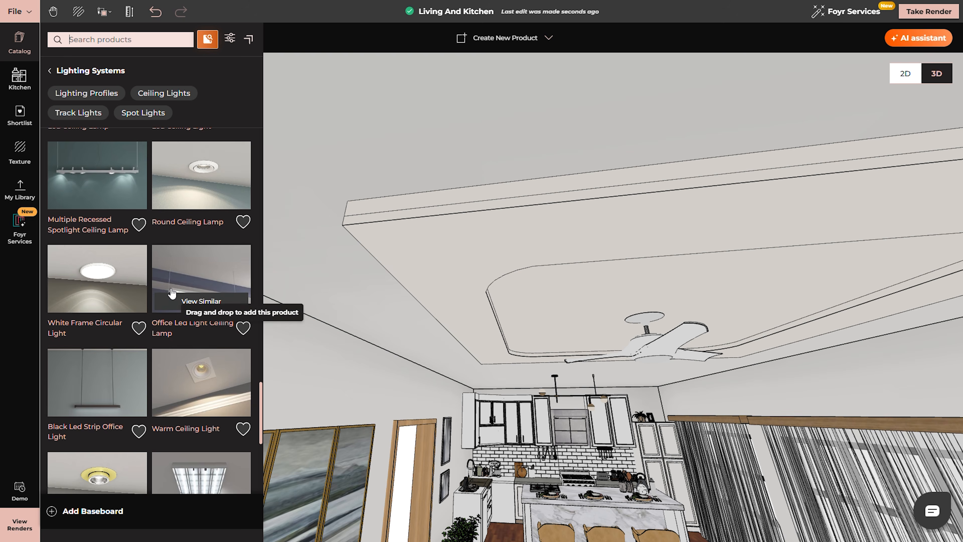
pyautogui.moveTo(172, 294); pyautogui.dragTo(285, 263)
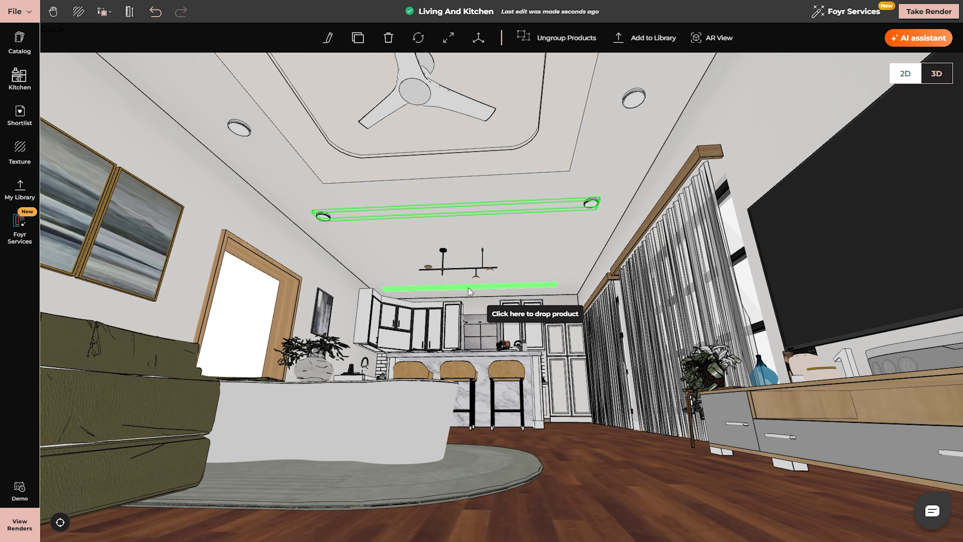
# Copy the pair of round ceiling lights toward the kitchen and place a second false ceiling panel above the island
pyautogui.click(453, 264)
pyautogui.scroll(-5, 453, 264)
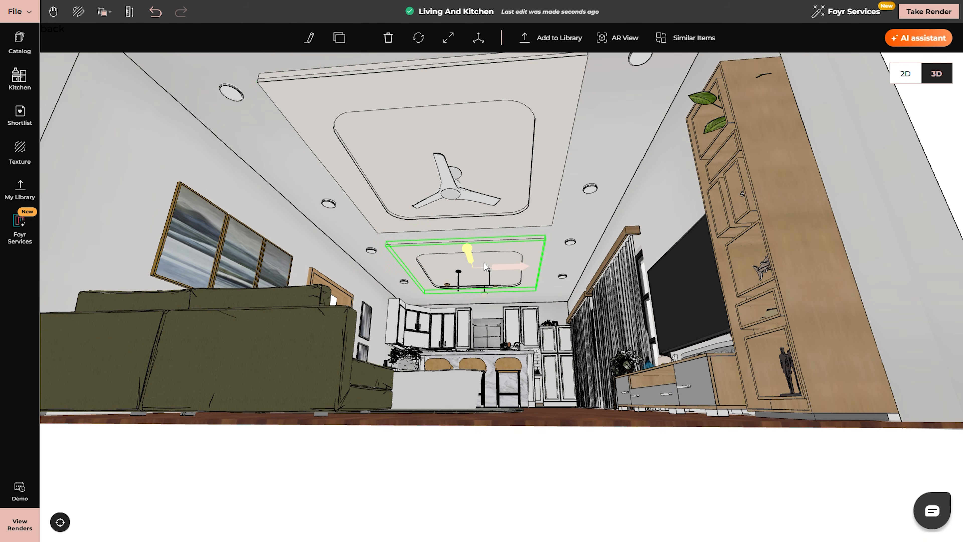
pyautogui.click(484, 263)
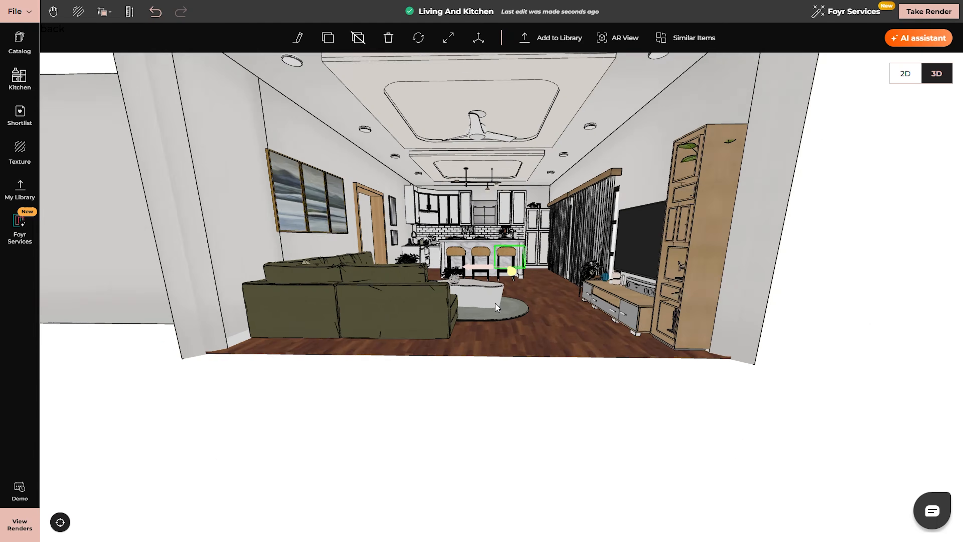
# Set up a render view from the living end toward the kitchen, clipping away the near window wall
pyautogui.moveTo(496, 303); pyautogui.dragTo(510, 217)
pyautogui.click(929, 12)
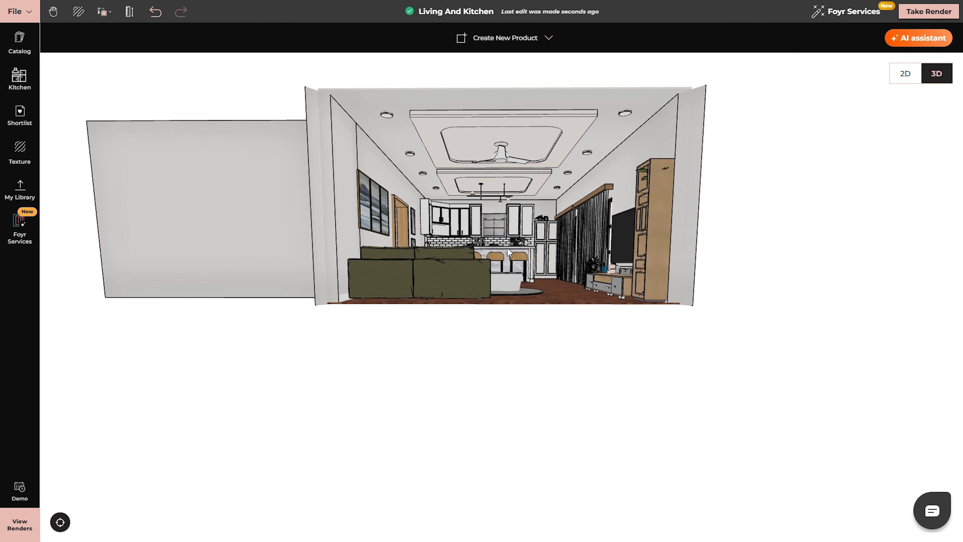
pyautogui.scroll(4, 507, 248)
pyautogui.moveTo(509, 226); pyautogui.dragTo(521, 250)
pyautogui.scroll(3, 521, 250)
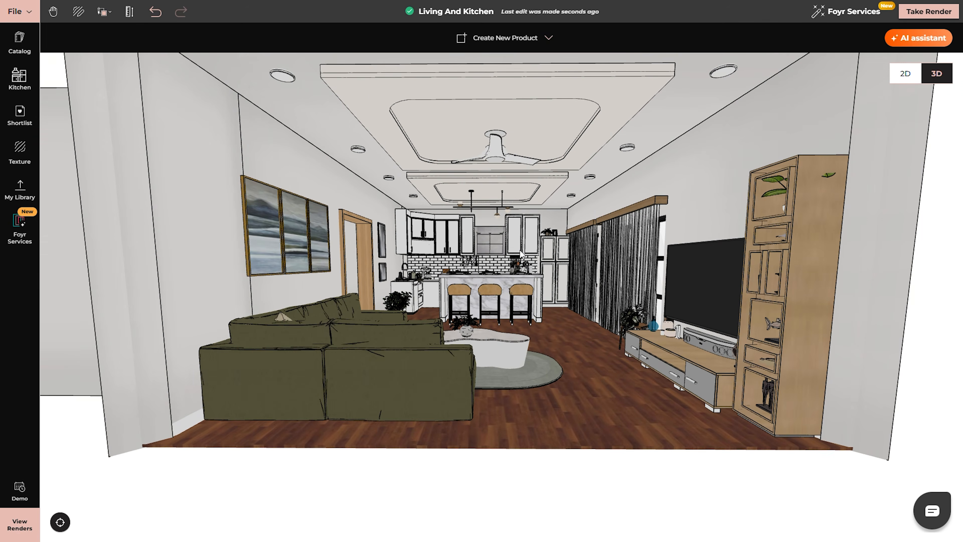
pyautogui.scroll(5, 520, 253)
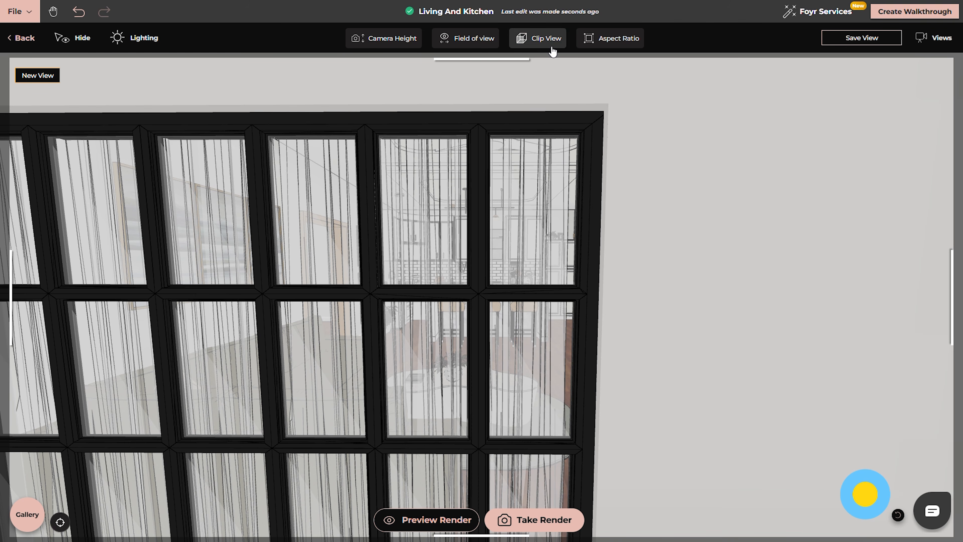
pyautogui.click(553, 51)
pyautogui.moveTo(500, 72); pyautogui.dragTo(506, 71)
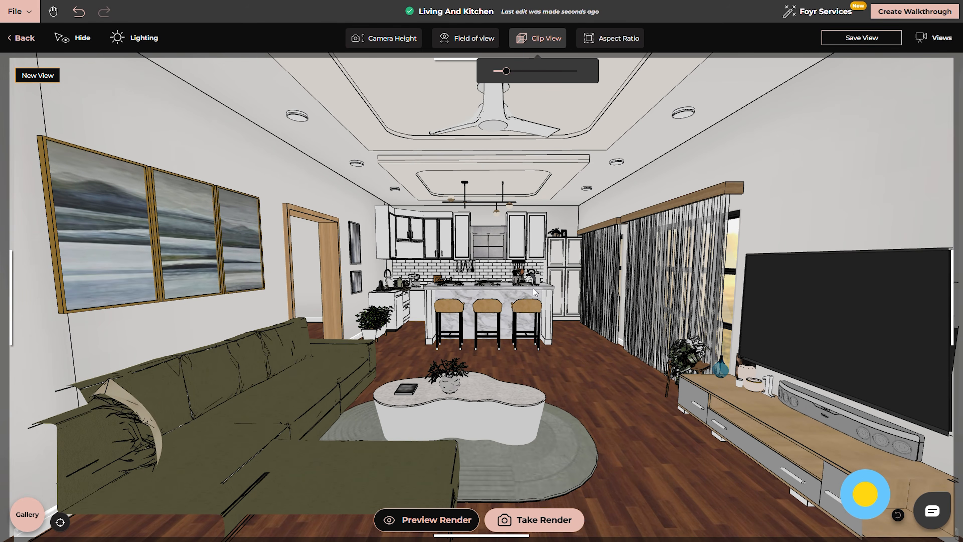
# Set the render view's aspect ratio to 16:9 and its field of view to 61
pyautogui.click(467, 37)
pyautogui.moveTo(457, 71); pyautogui.dragTo(440, 72)
pyautogui.click(618, 38)
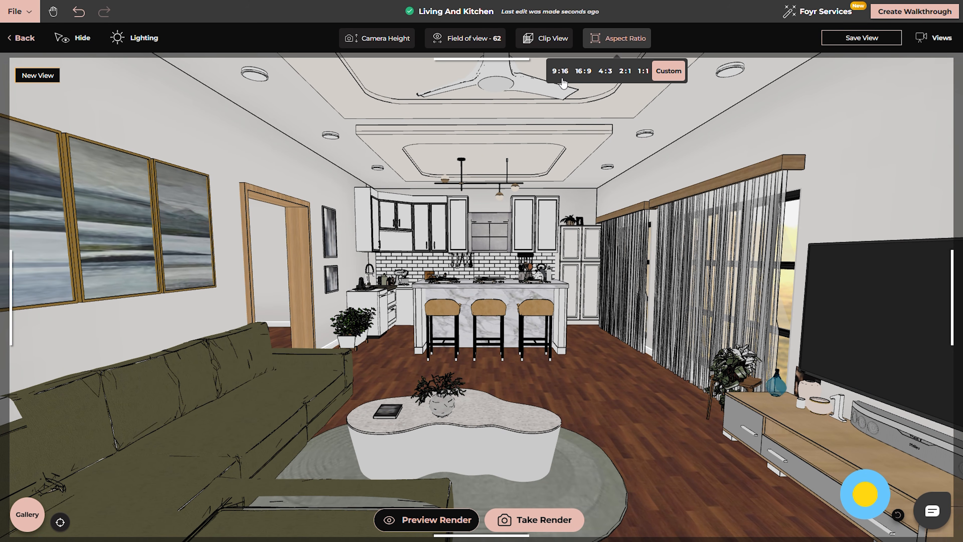
pyautogui.click(583, 71)
pyautogui.click(560, 71)
pyautogui.click(583, 71)
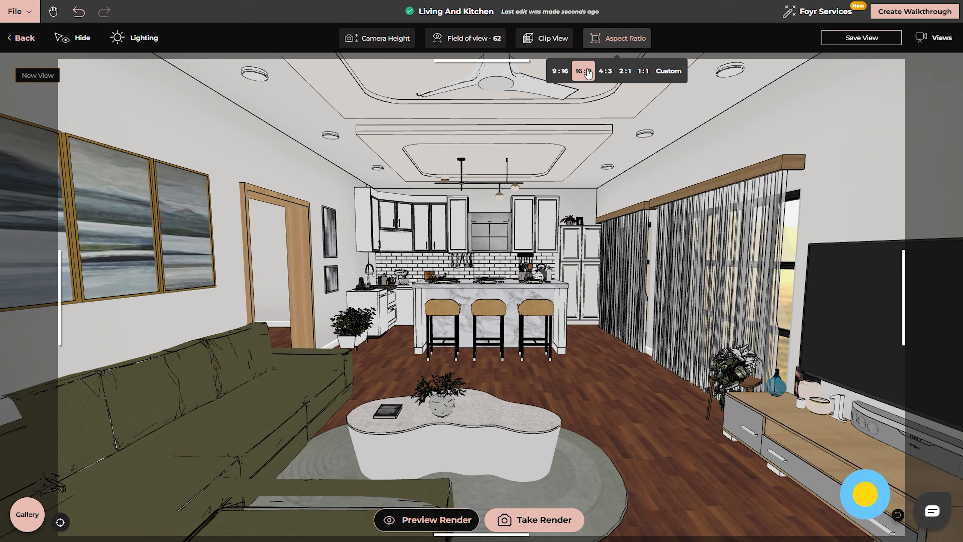
pyautogui.click(450, 45)
pyautogui.moveTo(440, 72); pyautogui.dragTo(436, 72)
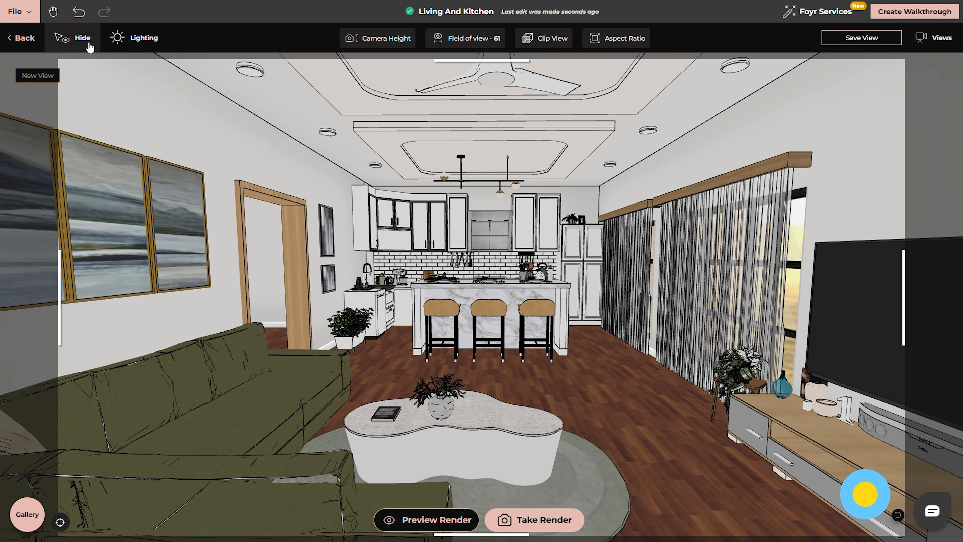
# Try the Desert Highway, City Afternoon and Autumn Park environments as the outdoor background of the render view
pyautogui.click(125, 39)
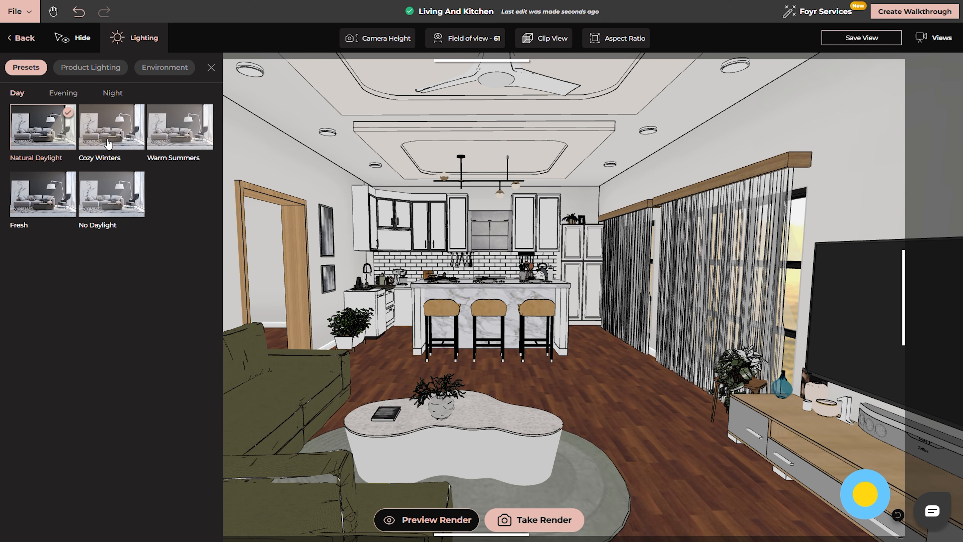
pyautogui.click(164, 68)
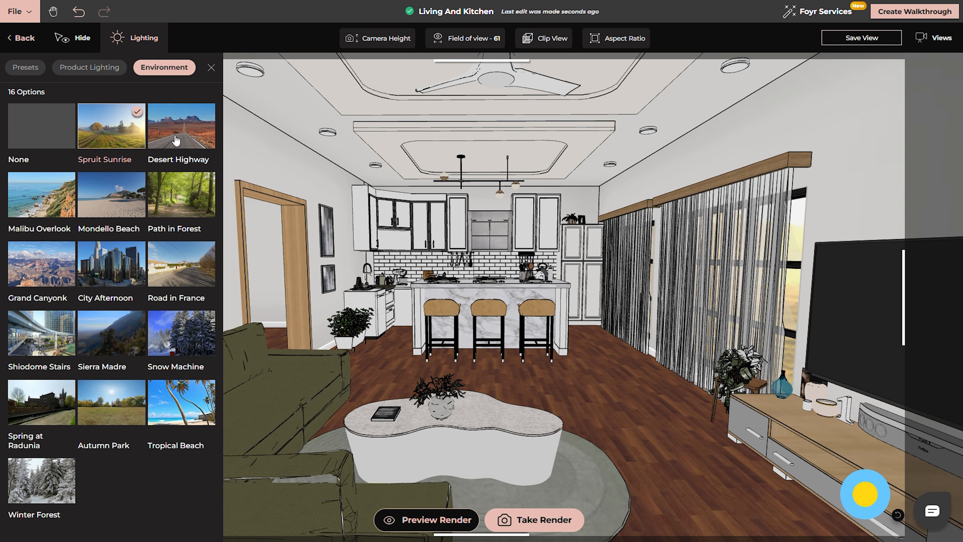
pyautogui.click(174, 136)
pyautogui.click(29, 94)
pyautogui.click(124, 279)
pyautogui.click(30, 95)
pyautogui.click(196, 306)
pyautogui.click(28, 95)
pyautogui.click(112, 402)
pyautogui.click(27, 95)
# Shift the sun's position for the render view and turn on exterior lighting in the product lighting settings
pyautogui.moveTo(871, 495)
pyautogui.mouseDown()
pyautogui.moveTo(868, 481)
pyautogui.moveTo(888, 515)
pyautogui.moveTo(877, 500)
pyautogui.mouseUp()
pyautogui.click(859, 459)
pyautogui.click(135, 38)
pyautogui.click(63, 140)
pyautogui.click(103, 72)
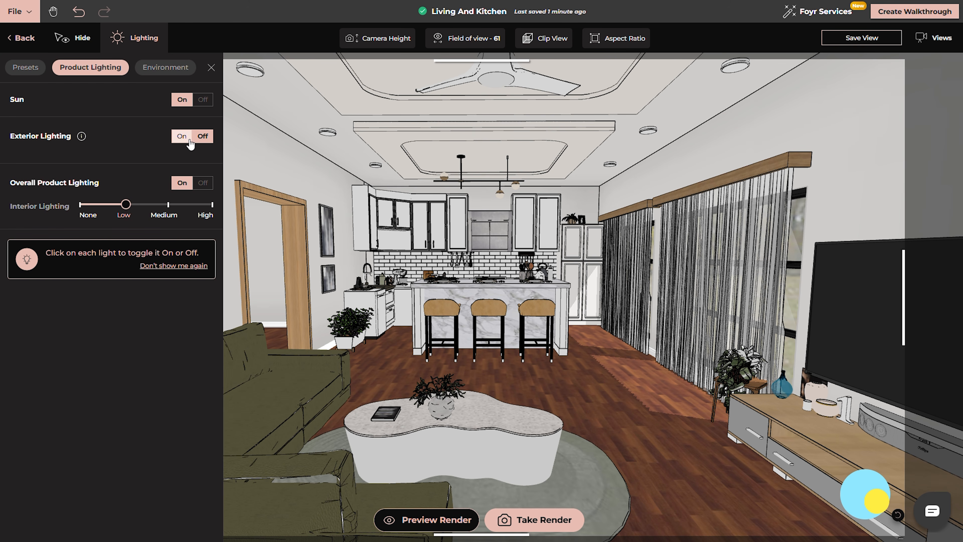
pyautogui.click(182, 136)
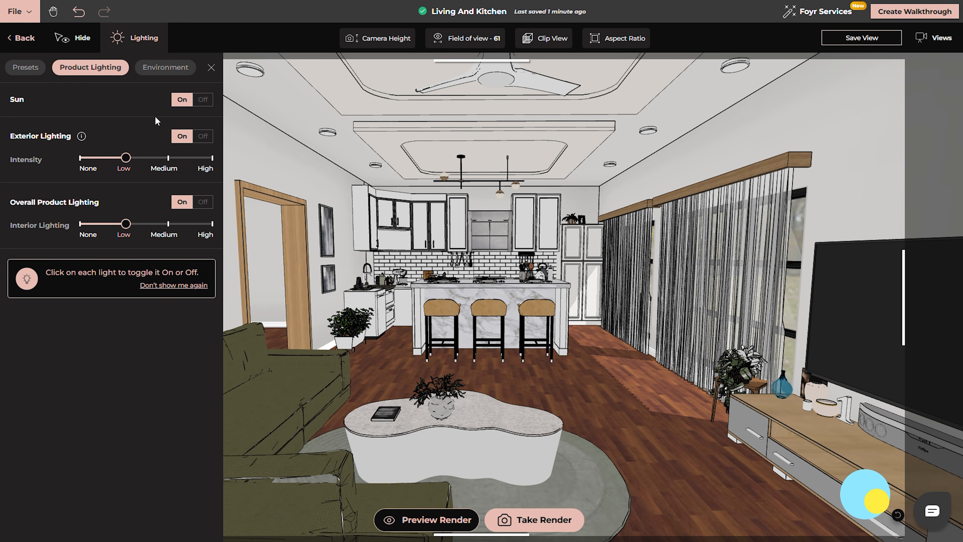
pyautogui.click(158, 72)
pyautogui.click(143, 39)
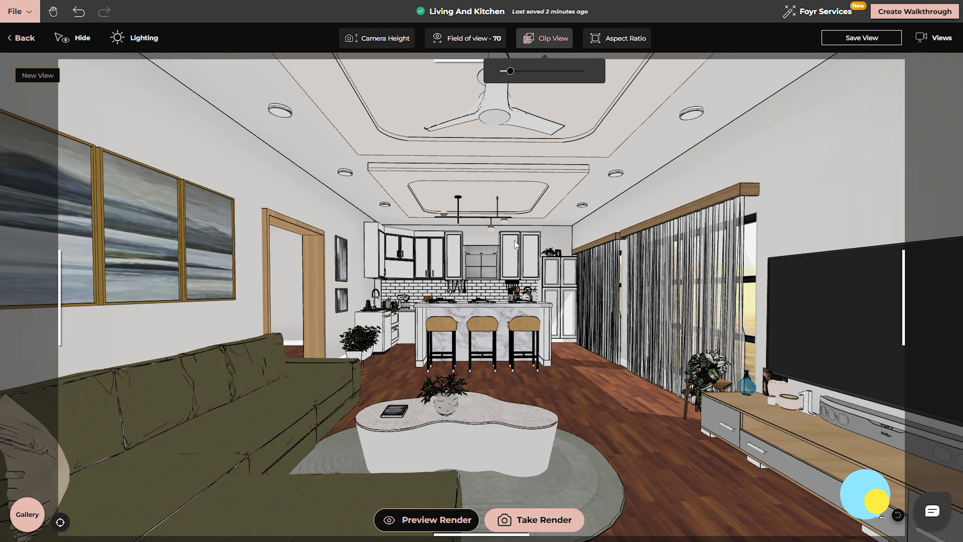
# Save the view from the living end toward the kitchen as View 1
pyautogui.click(859, 38)
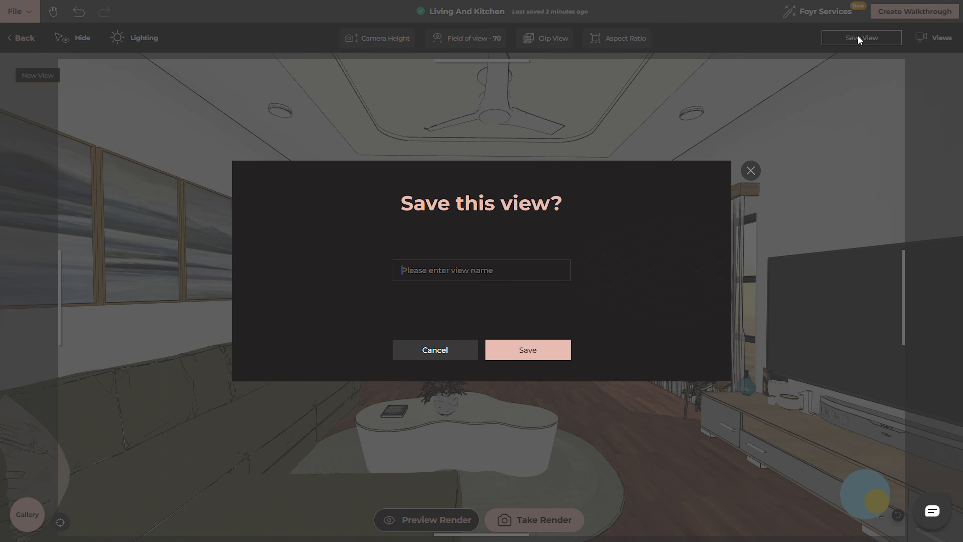
pyautogui.write('View 1')
pyautogui.click(557, 349)
pyautogui.click(854, 37)
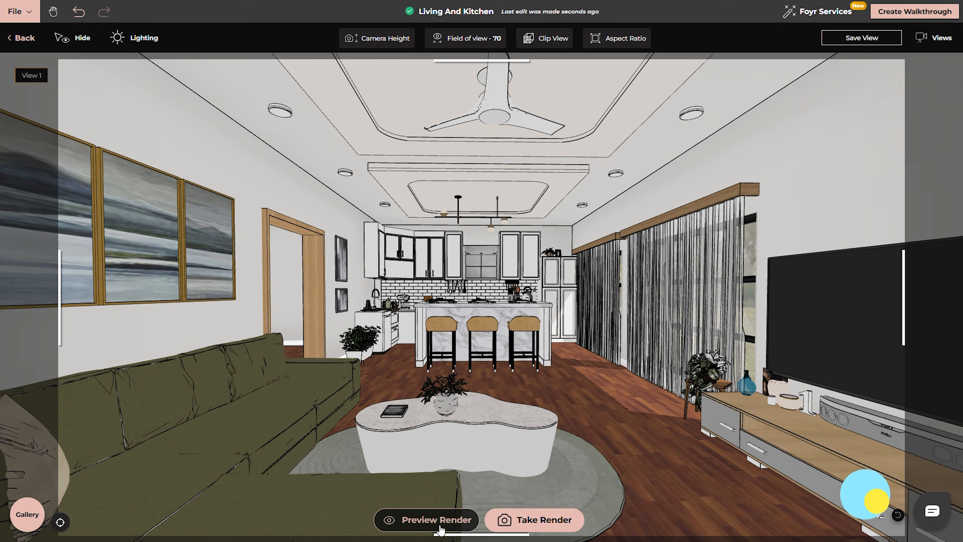
# Generate a preview render of View 1 and set its field of view to 71
pyautogui.click(440, 520)
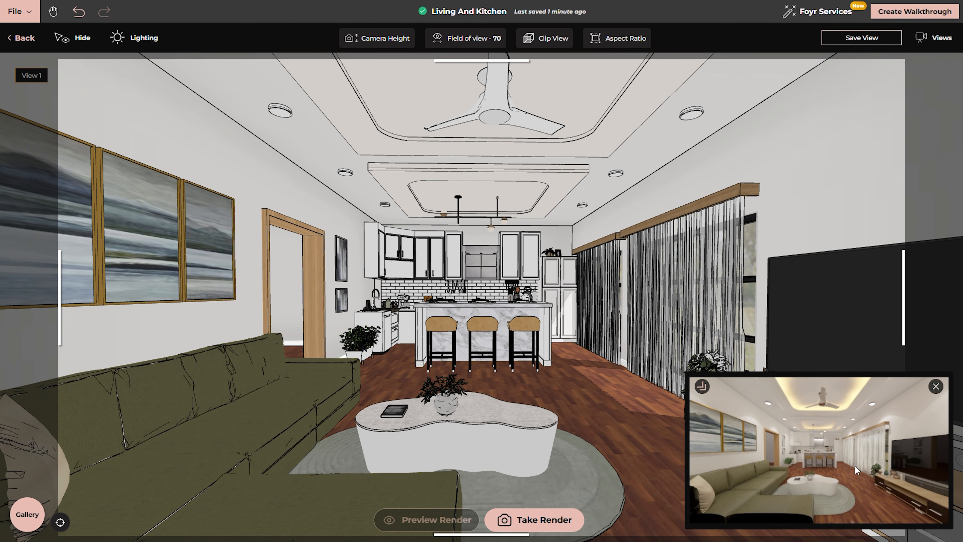
pyautogui.click(460, 45)
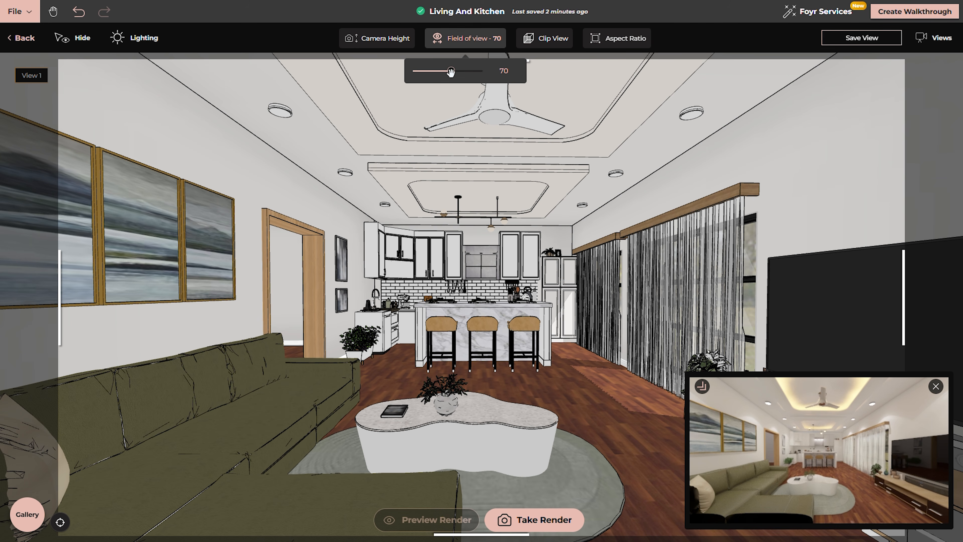
pyautogui.moveTo(450, 71); pyautogui.dragTo(448, 71)
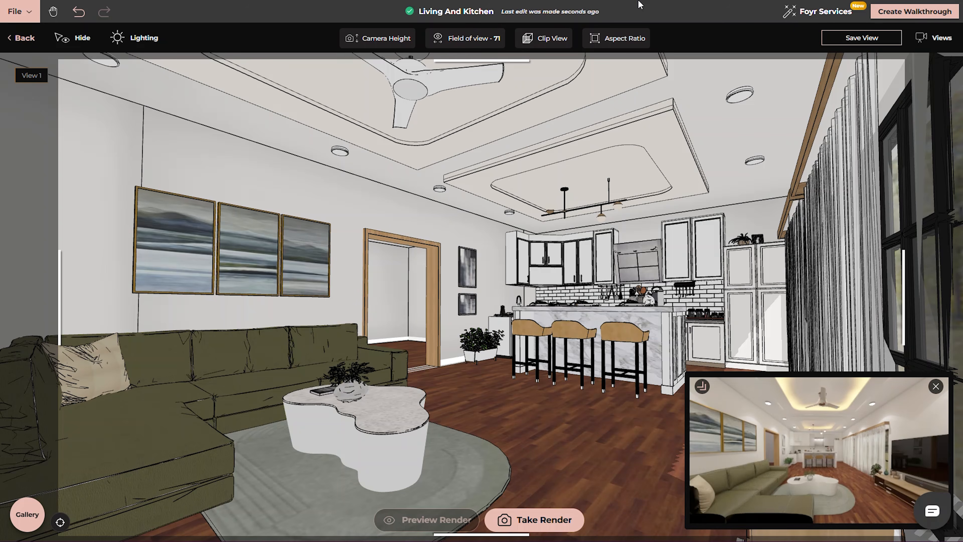
# Collapse the render preview, set the angled view's field of view to 63, and save views as View 2 and View 3
pyautogui.click(702, 386)
pyautogui.click(464, 38)
pyautogui.moveTo(450, 71); pyautogui.dragTo(436, 71)
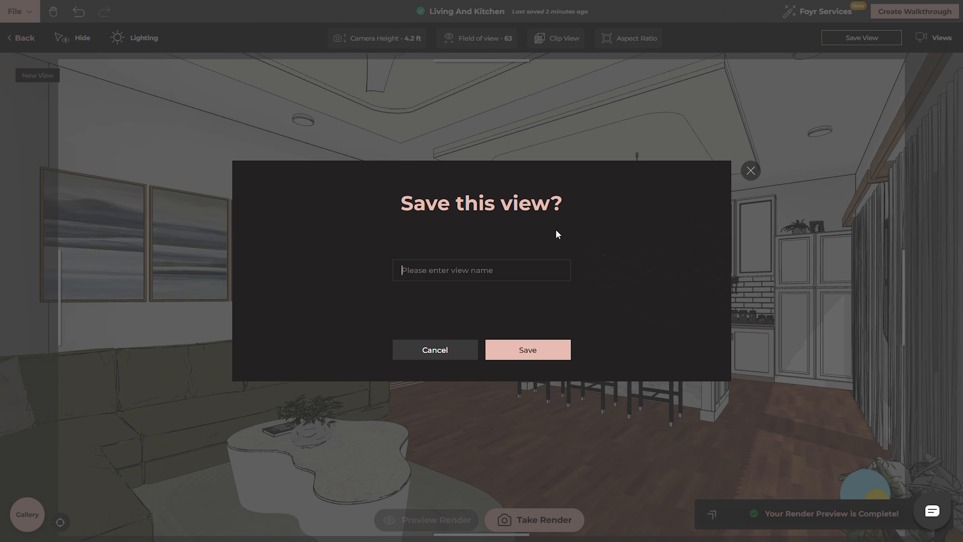
pyautogui.click(527, 348)
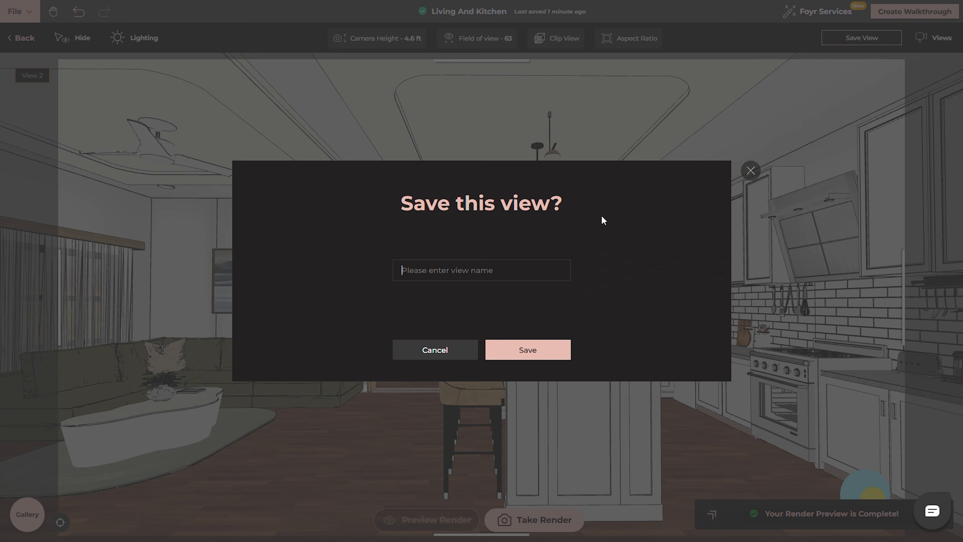
pyautogui.click(526, 349)
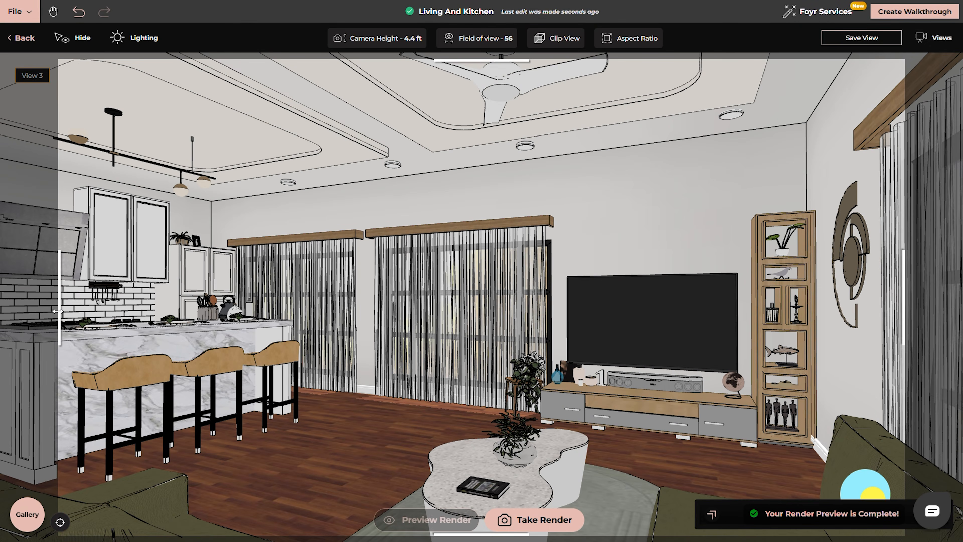
# Open the saved View 1 and submit a render of it at 2K resolution
pyautogui.click(933, 38)
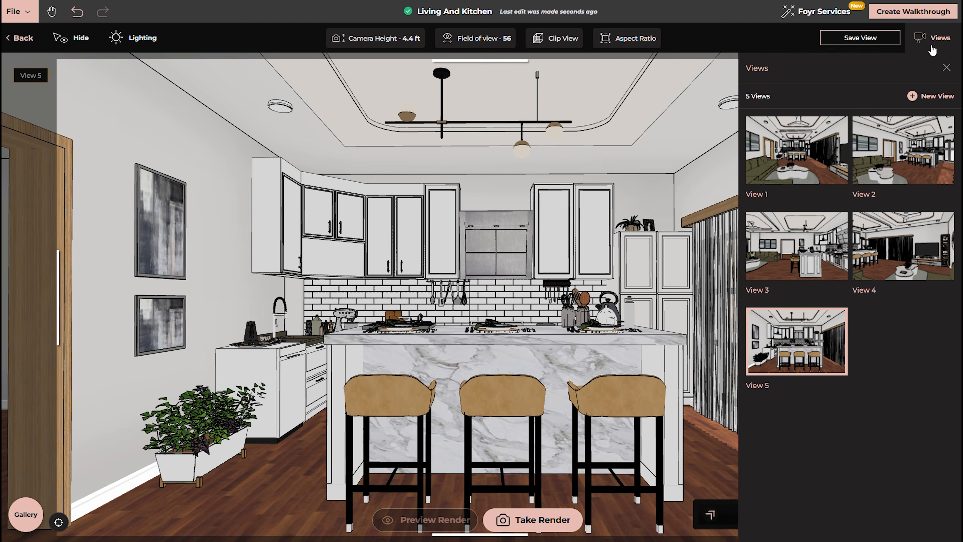
pyautogui.click(806, 151)
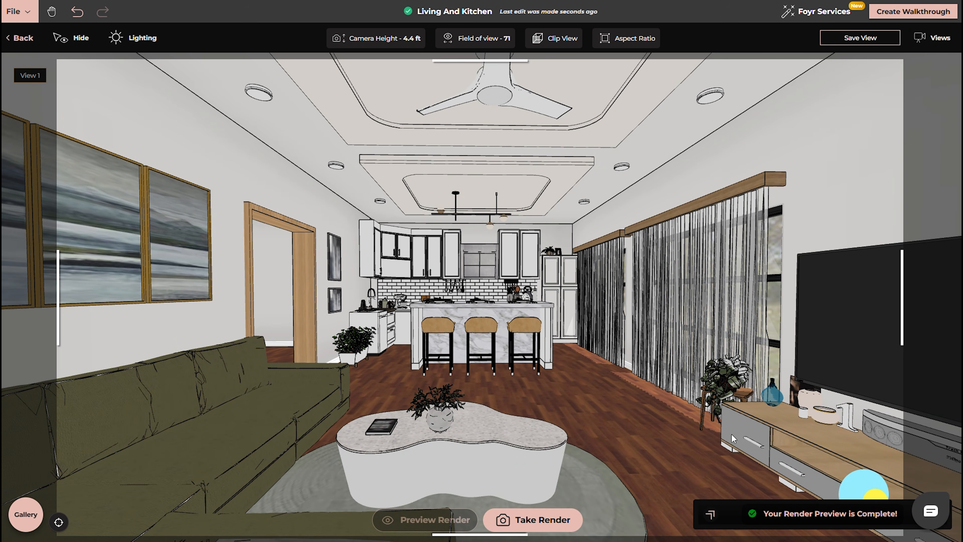
pyautogui.click(566, 525)
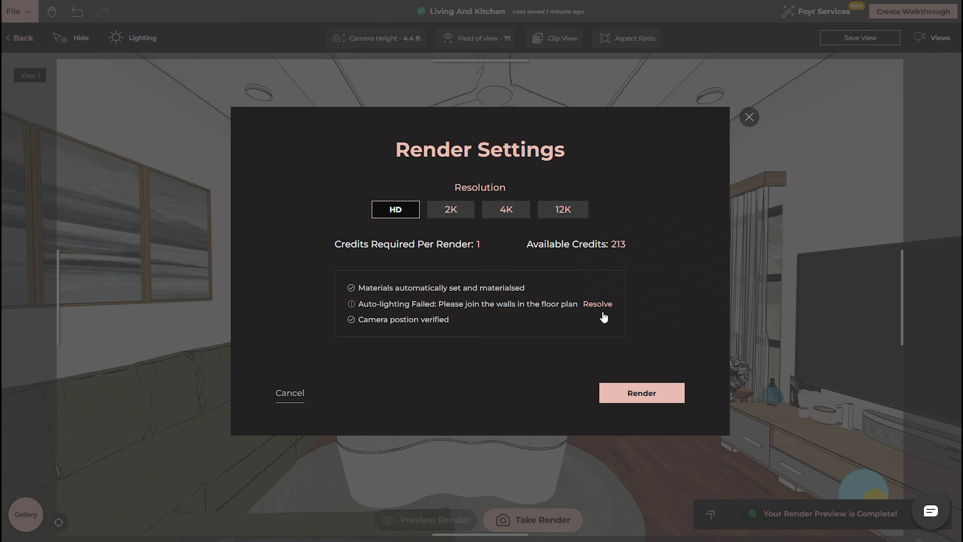
pyautogui.click(453, 215)
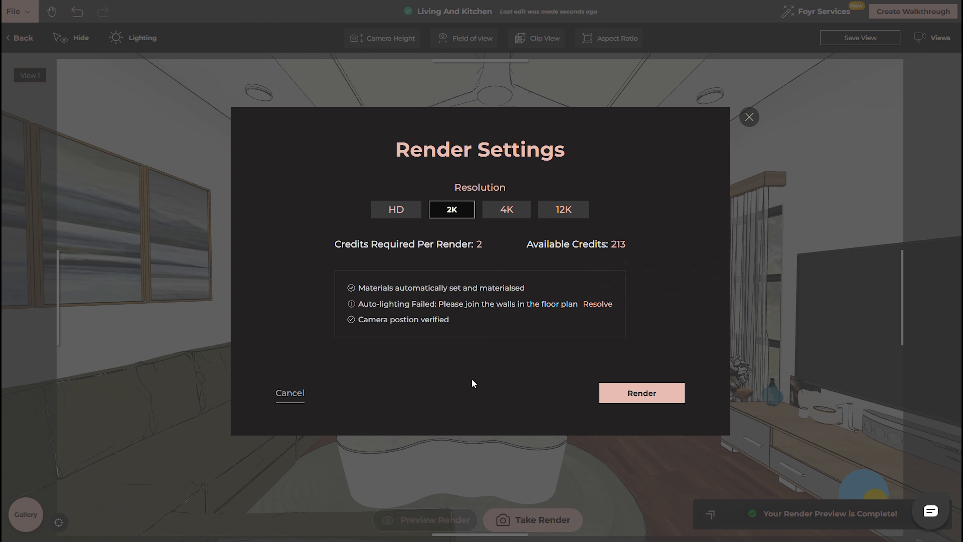
pyautogui.click(640, 402)
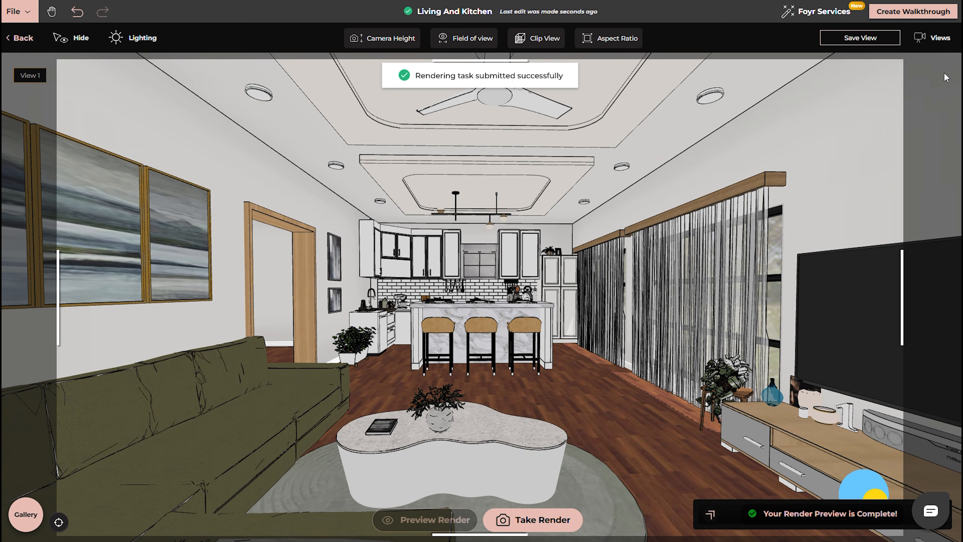
# Submit 2K renders of the remaining saved views, View 2 through View 5
pyautogui.click(940, 38)
pyautogui.click(901, 149)
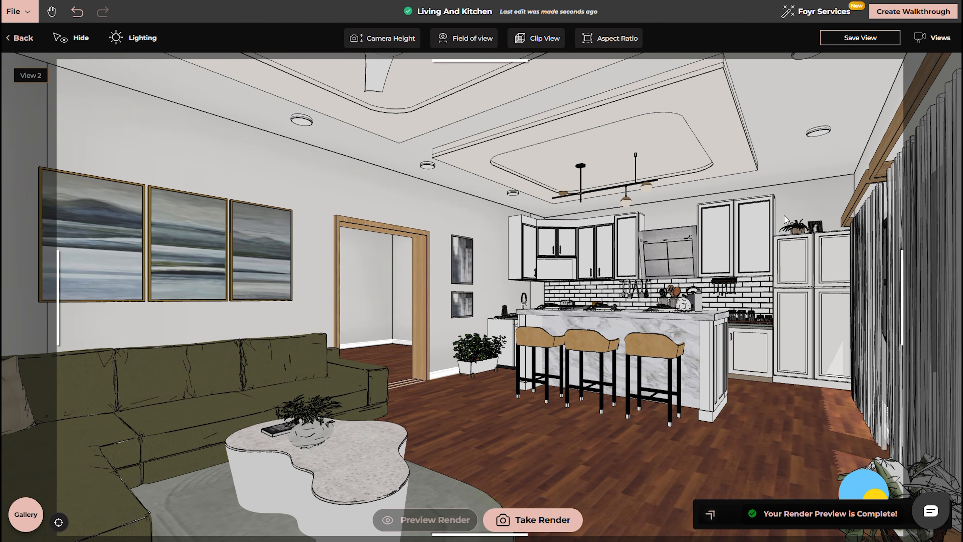
pyautogui.click(530, 518)
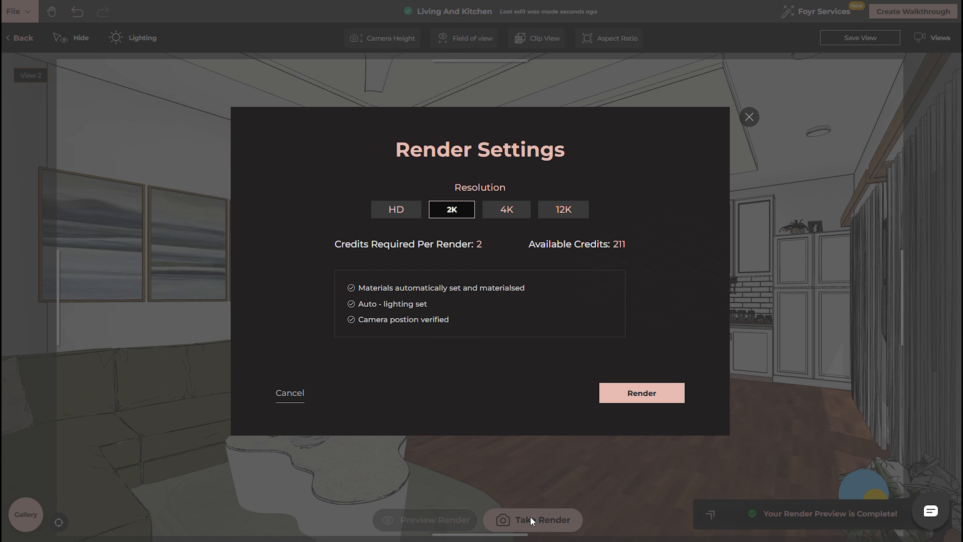
pyautogui.click(641, 393)
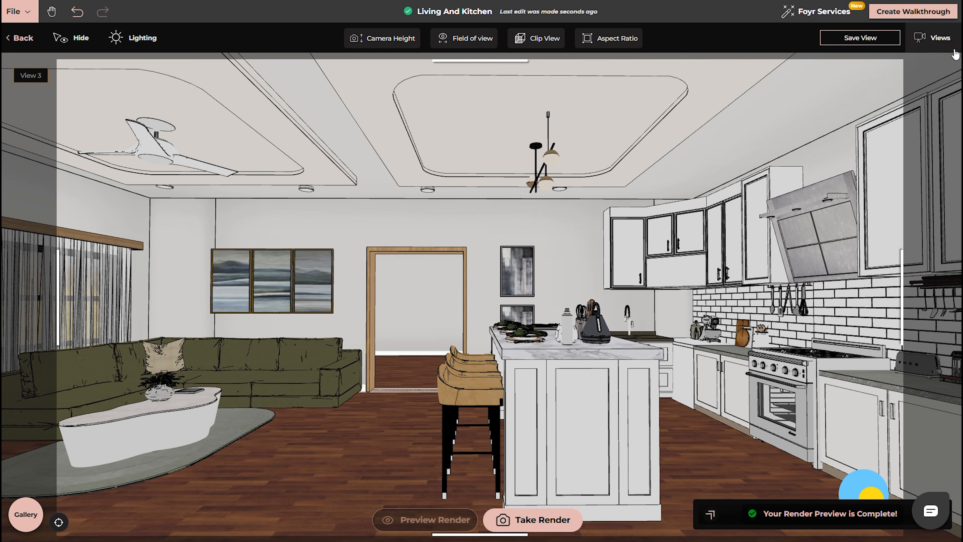
pyautogui.click(533, 520)
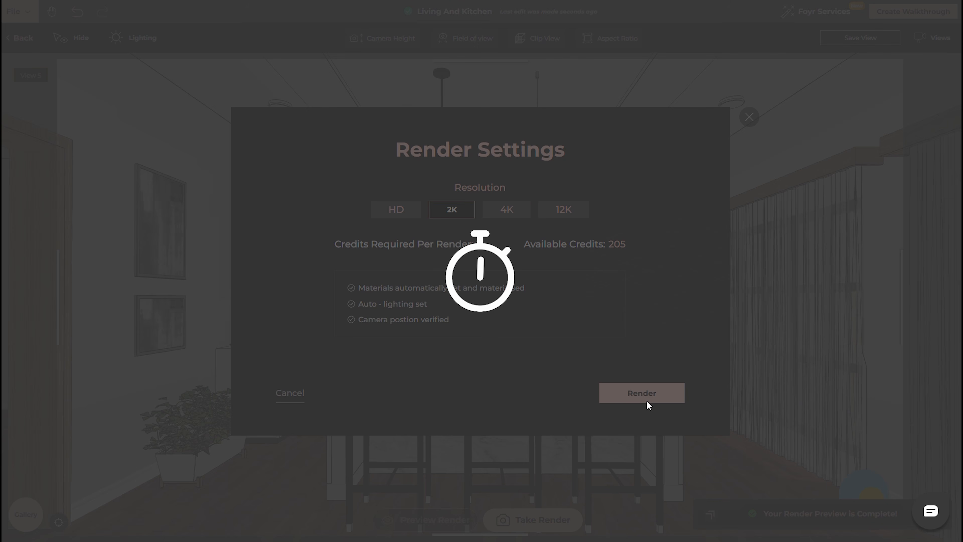
pyautogui.click(647, 401)
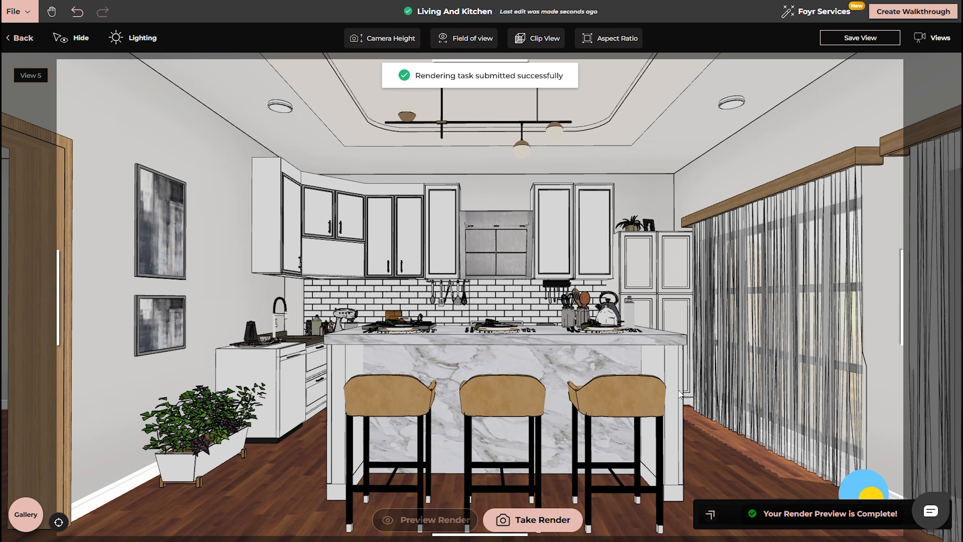
# Check the submitted renders in the gallery and open living_and_kitchen_view_7.jpg at large size
pyautogui.click(23, 515)
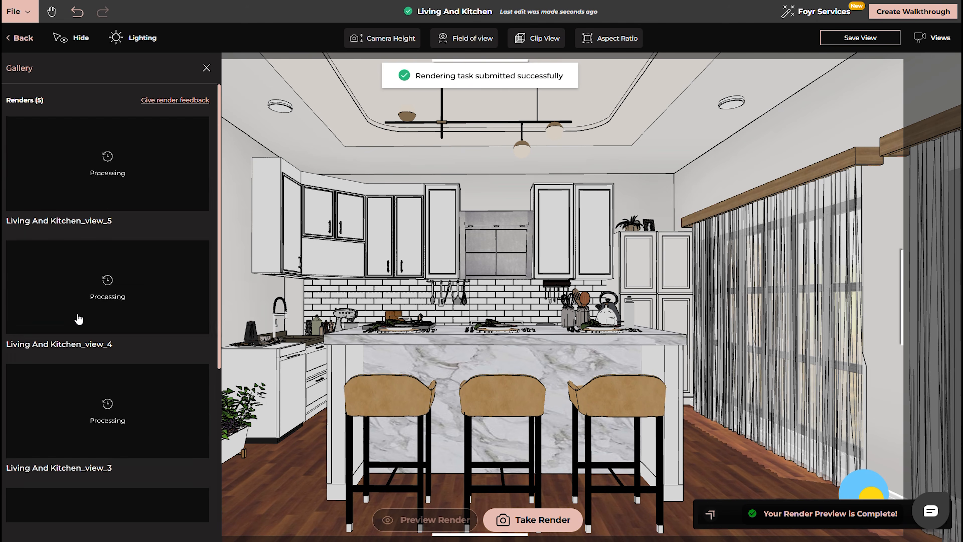
pyautogui.scroll(-3, 76, 331)
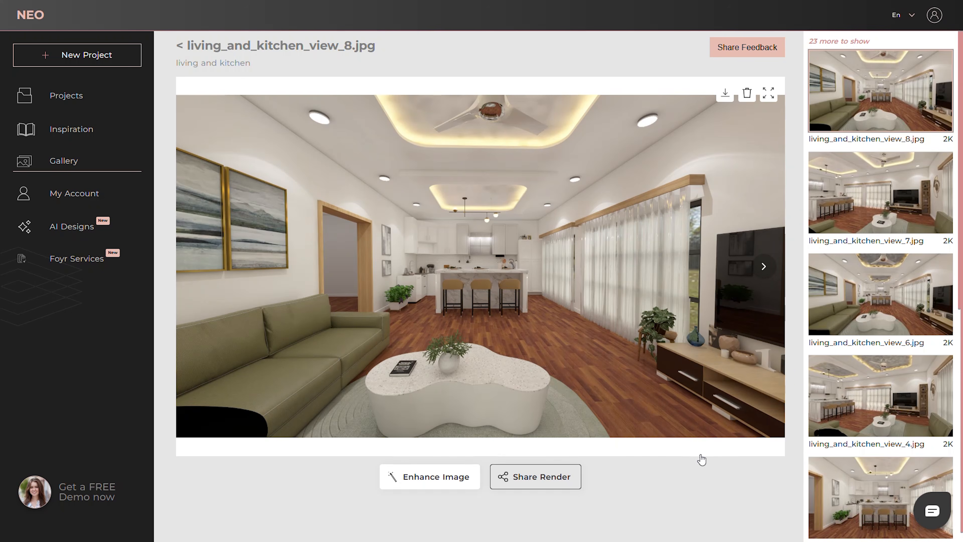
pyautogui.click(884, 219)
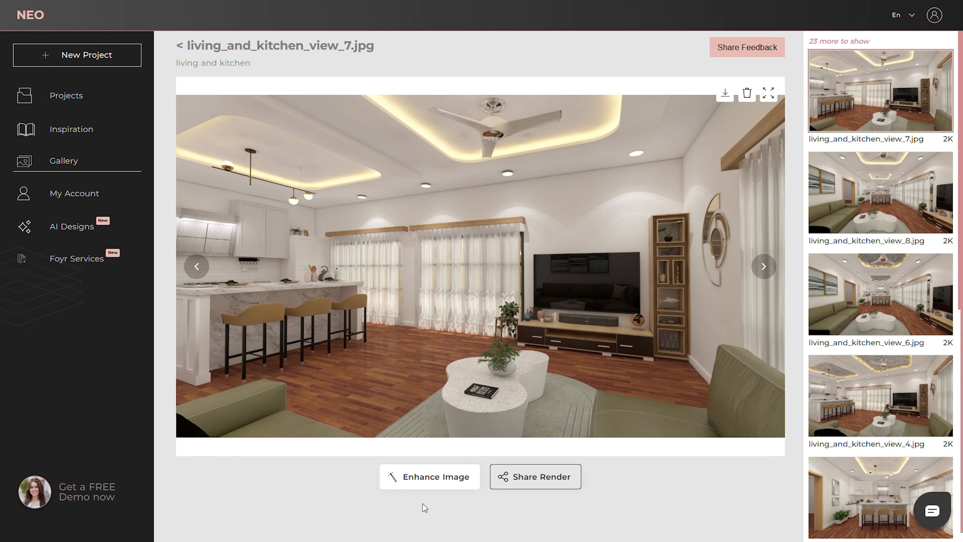
# Open living_and_kitchen_view_7.jpg for enhancement, try the Sepia filter and adjust an image edit setting
pyautogui.click(440, 489)
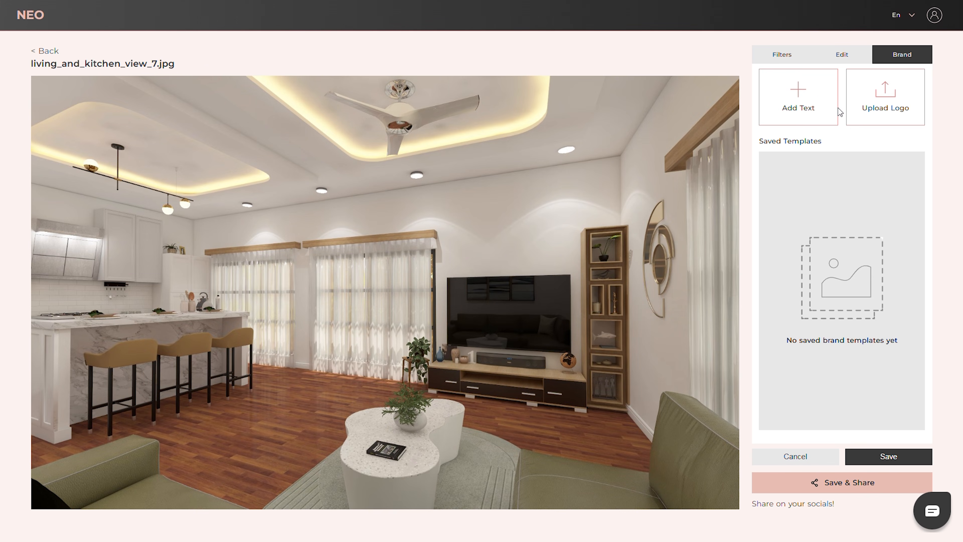
pyautogui.click(792, 56)
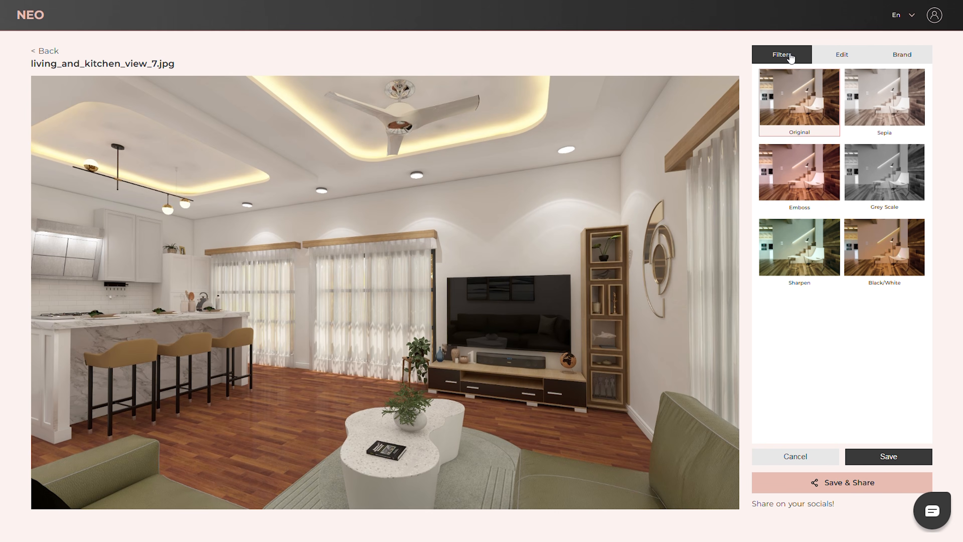
pyautogui.click(884, 101)
pyautogui.click(833, 107)
pyautogui.moveTo(842, 157); pyautogui.dragTo(866, 157)
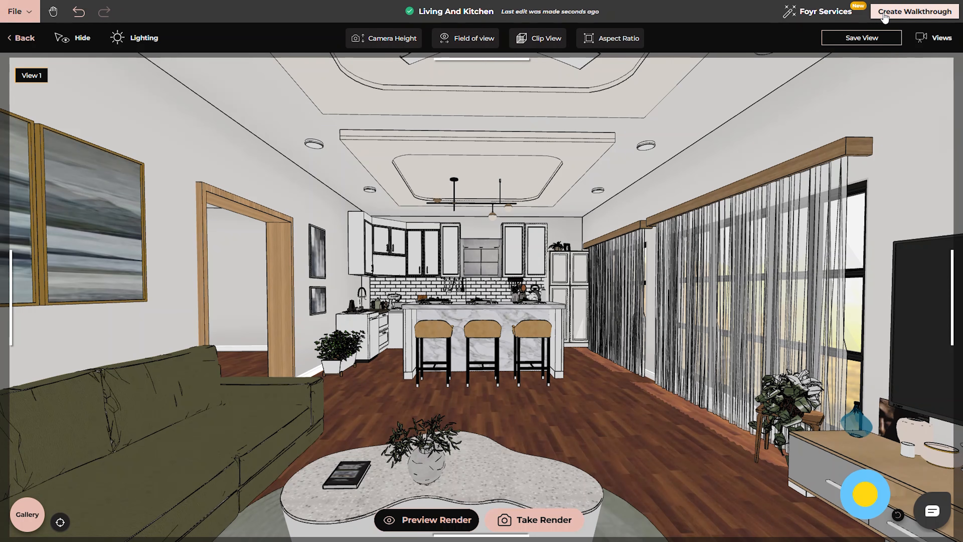
# Create a 3D walkthrough of the project in High Density mode and look through its auto-placed cameras
pyautogui.click(884, 14)
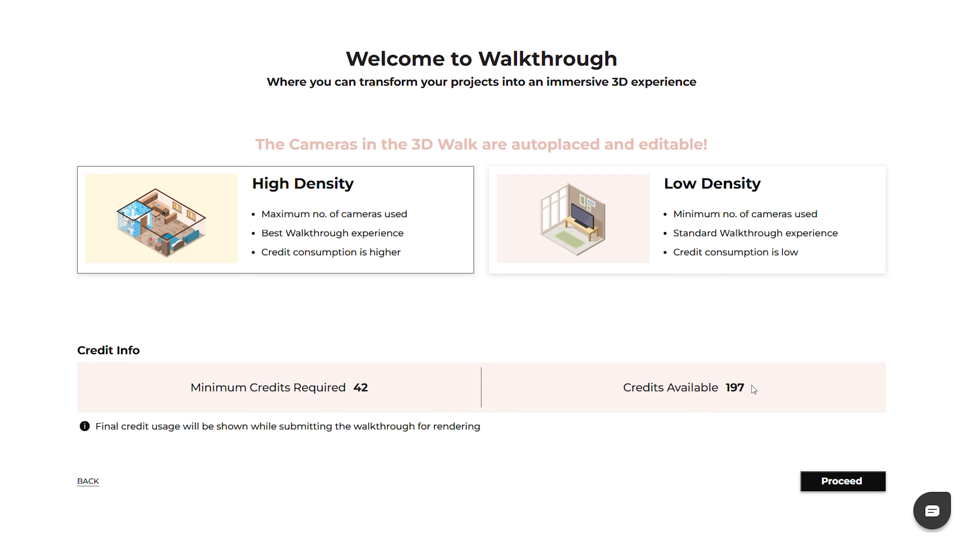
pyautogui.click(874, 493)
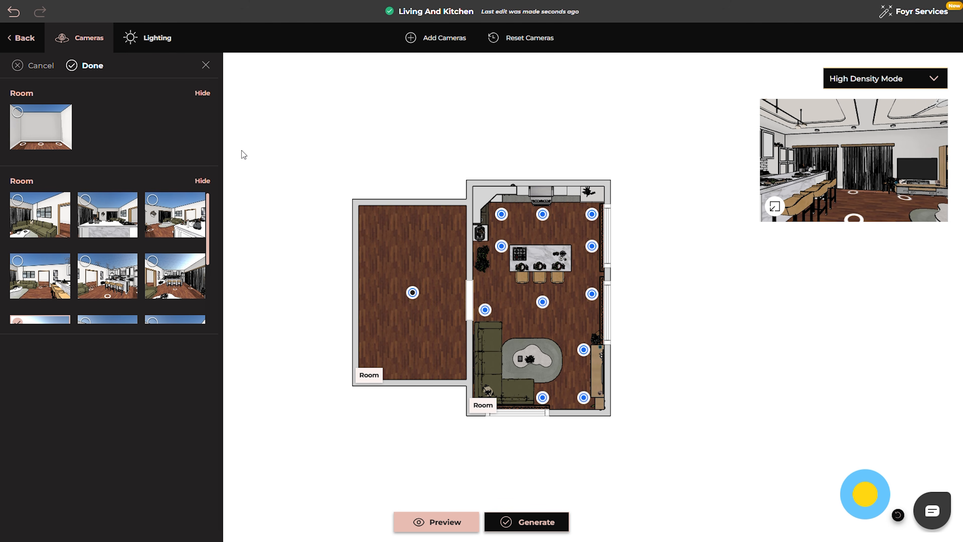
pyautogui.scroll(-1, 114, 266)
# Preview the walkthrough, moving between camera positions in the living area and the adjoining room
pyautogui.click(416, 524)
pyautogui.click(519, 522)
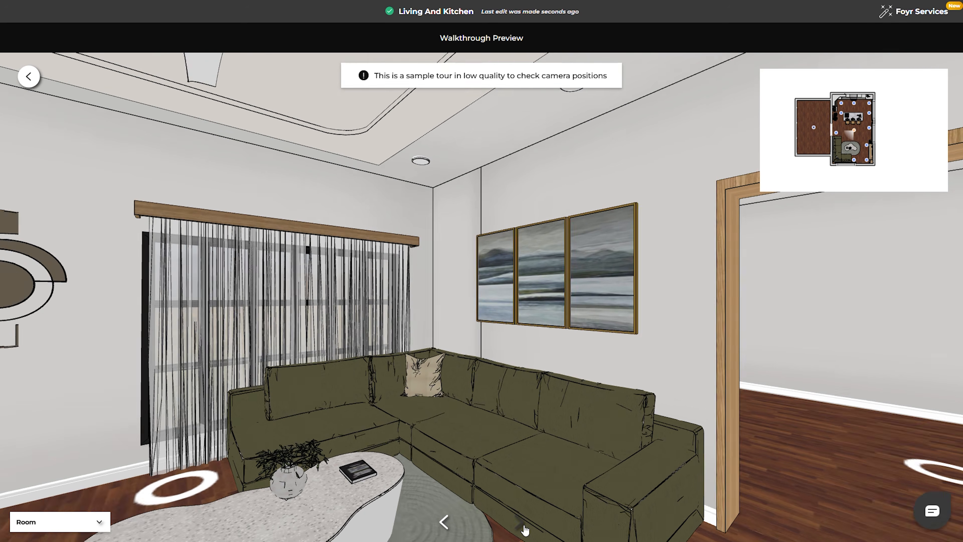
pyautogui.click(443, 523)
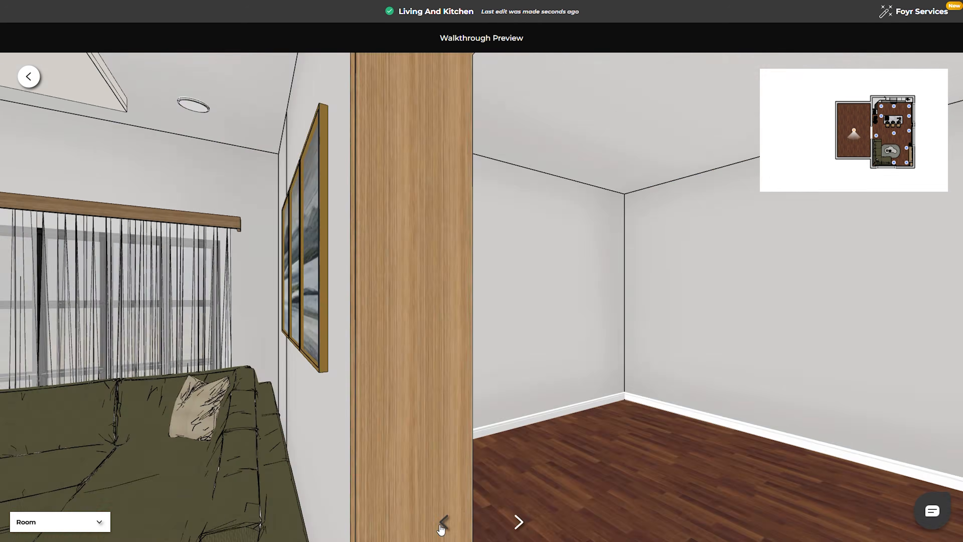
pyautogui.moveTo(370, 349); pyautogui.dragTo(559, 341)
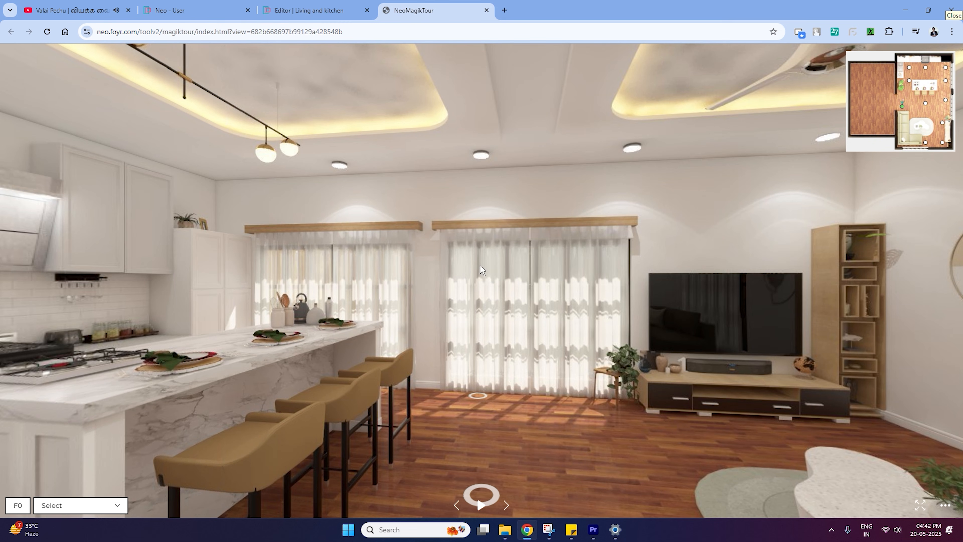
# Move the rendered NeoMagikTour walkthrough into its own window and tour the kitchen around the island
pyautogui.moveTo(890, 136)
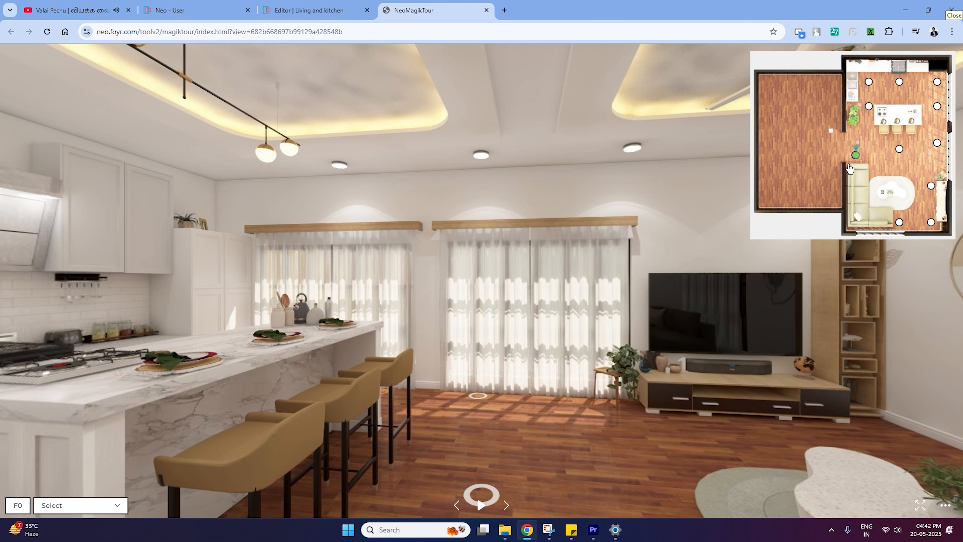
pyautogui.moveTo(414, 10); pyautogui.dragTo(508, 249)
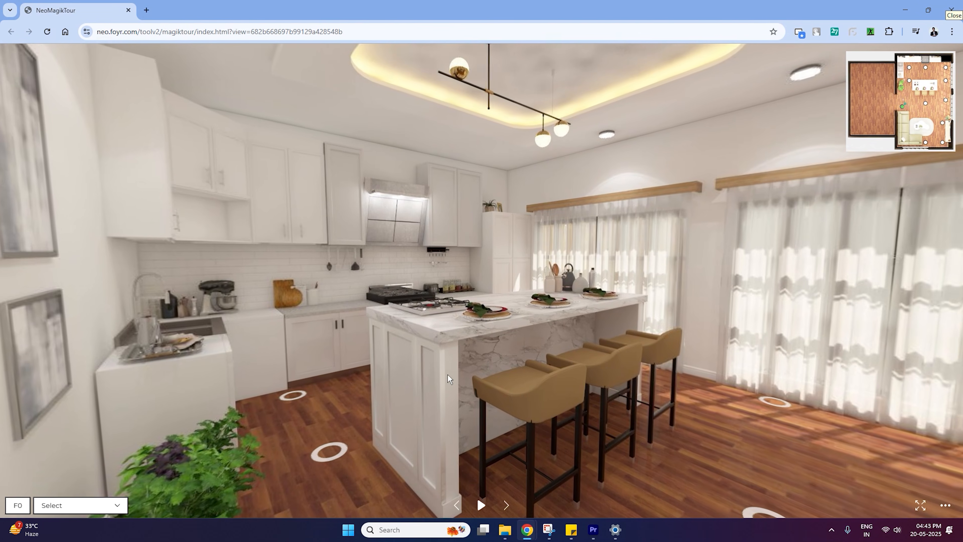
pyautogui.click(334, 453)
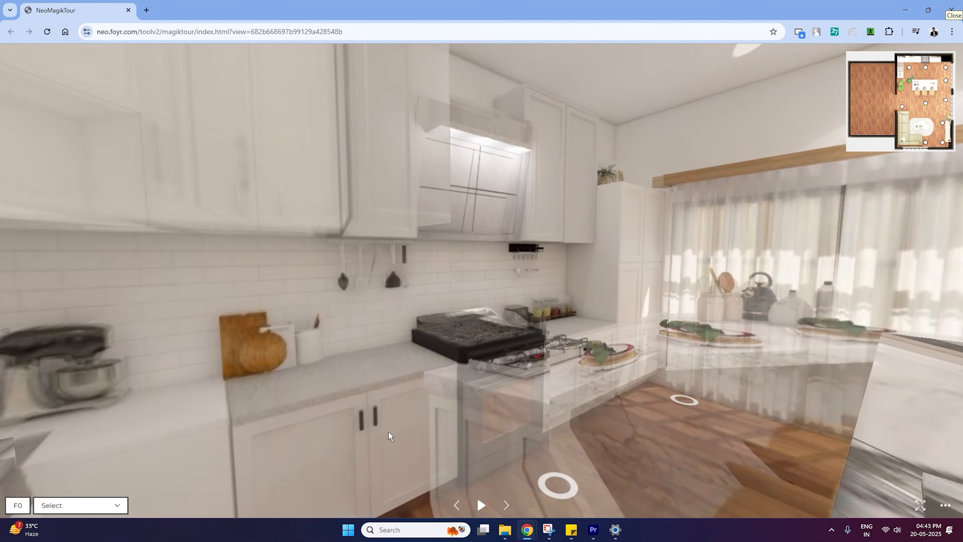
pyautogui.moveTo(497, 381); pyautogui.dragTo(469, 389)
pyautogui.moveTo(534, 391); pyautogui.dragTo(514, 386)
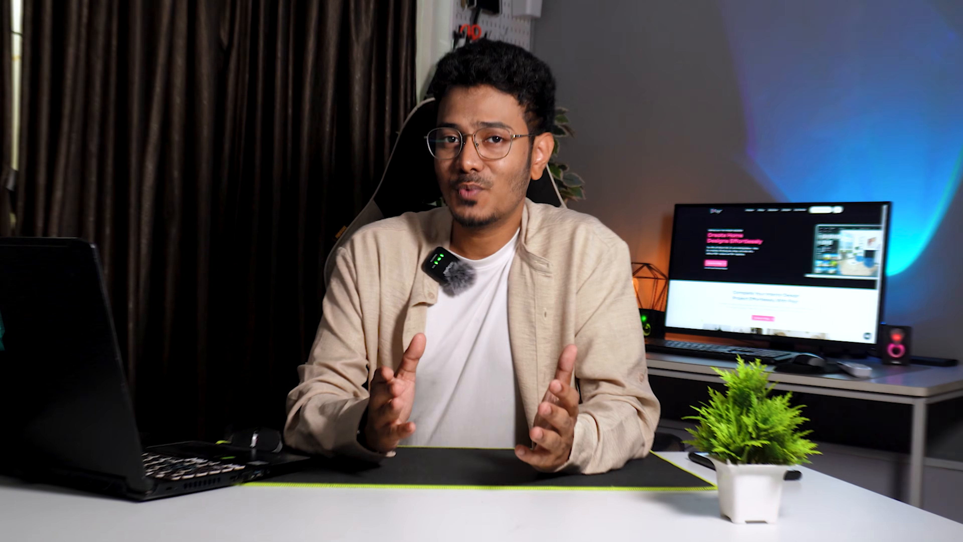